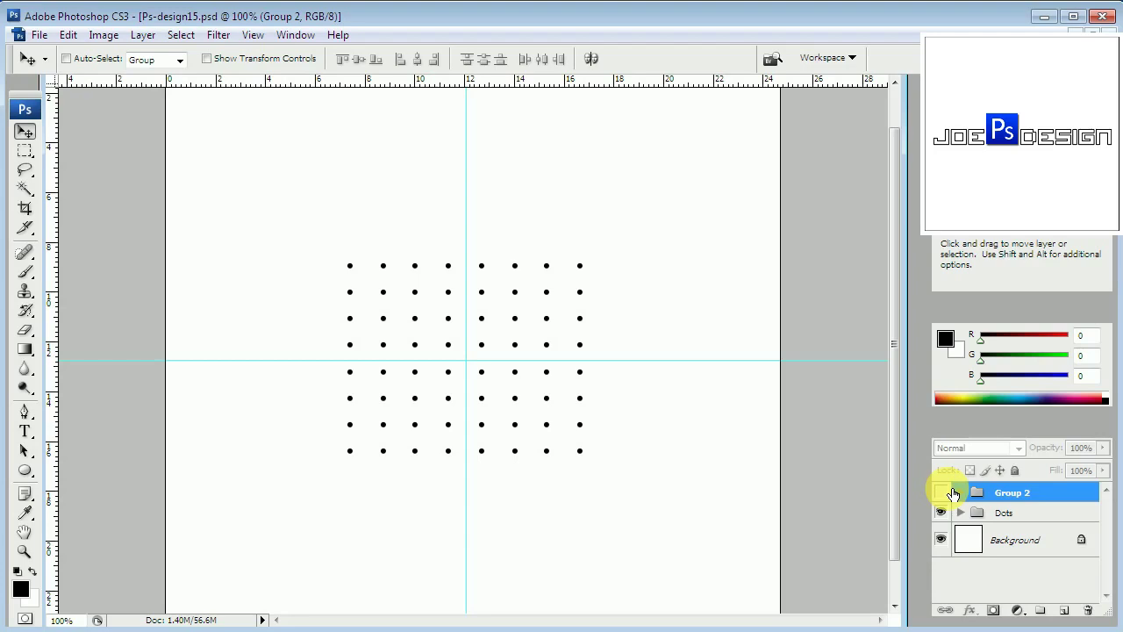
With the Pen tool, start the petal outline on a grid dot and add a cornered point down-right
click(25, 411)
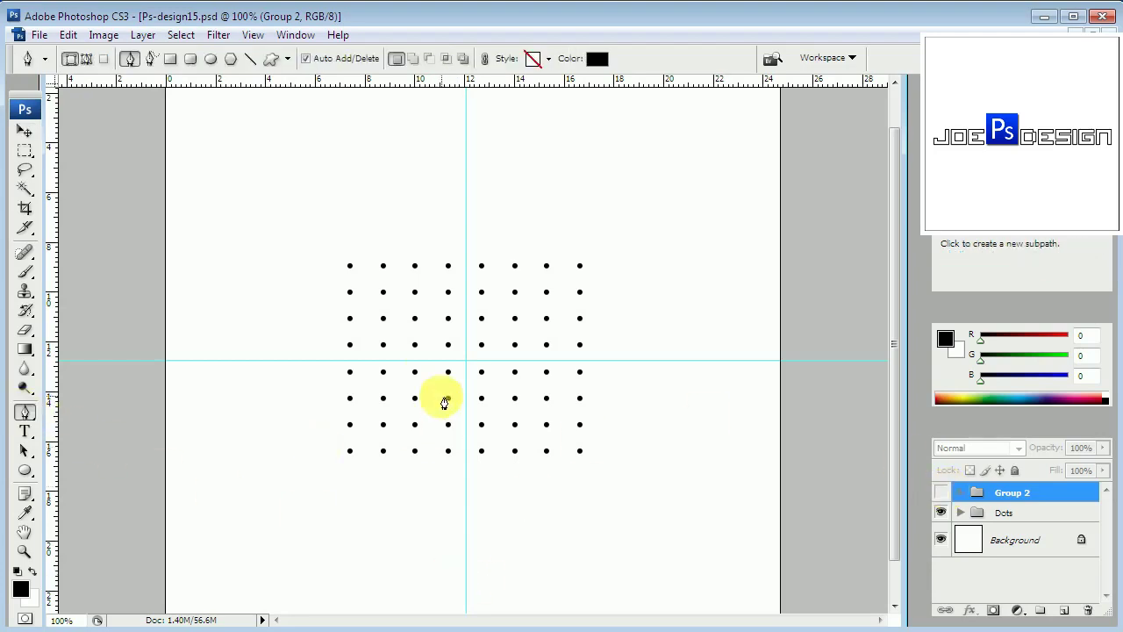
click(384, 292)
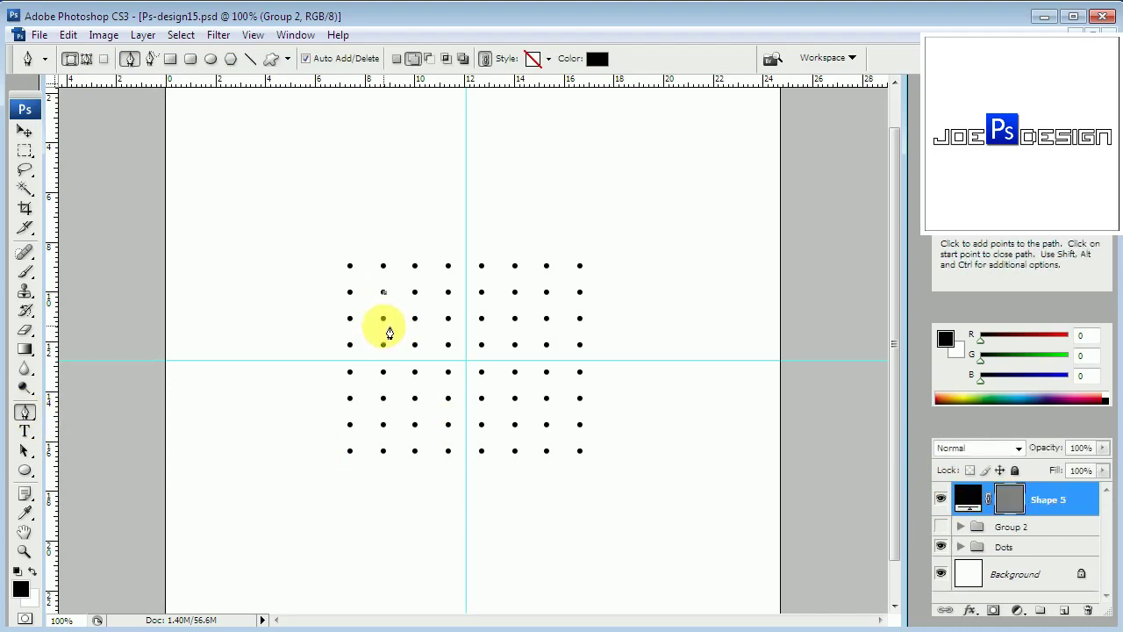
drag(384, 318, 391, 326)
click(383, 318)
click(383, 318)
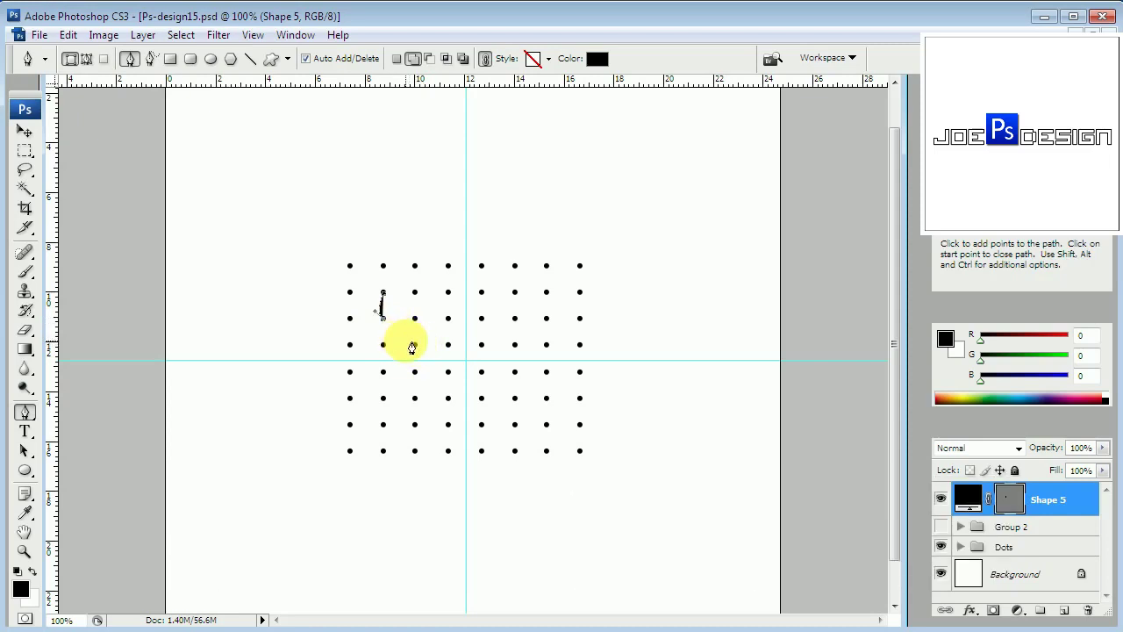
drag(416, 345, 458, 361)
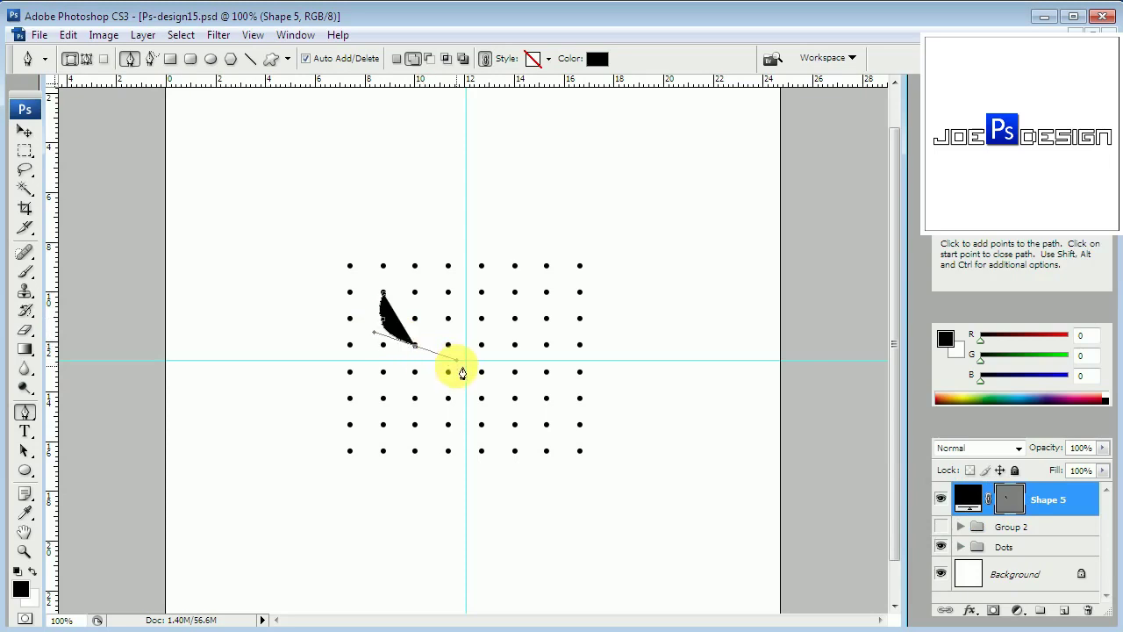
alt+click(414, 344)
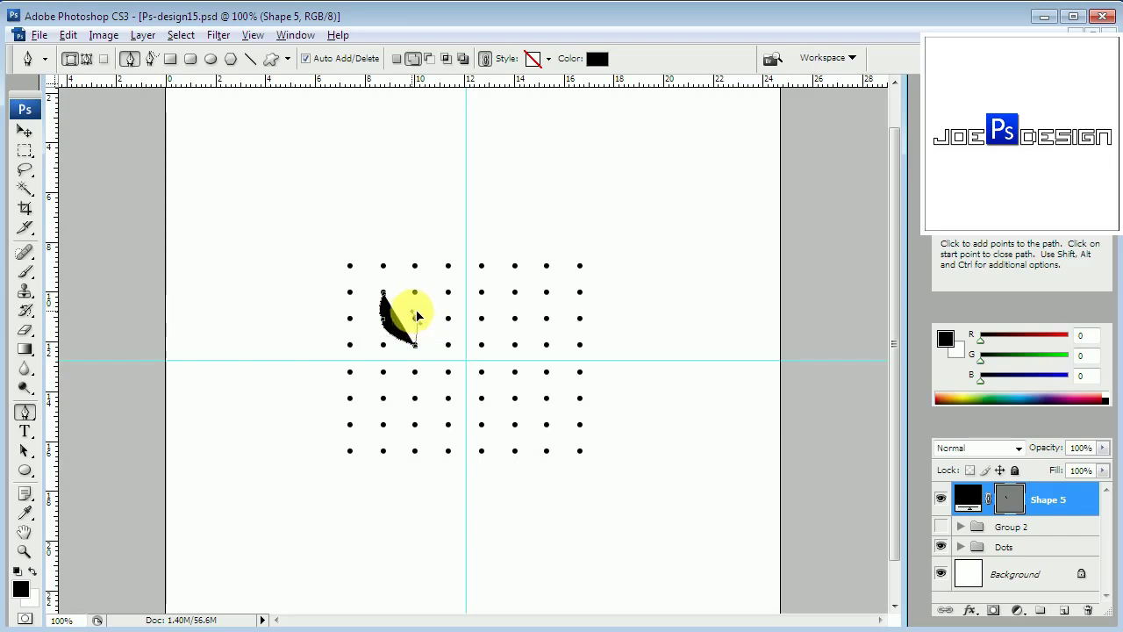
Add points above and to the right, curve the top edge back, and close the petal shape
click(416, 316)
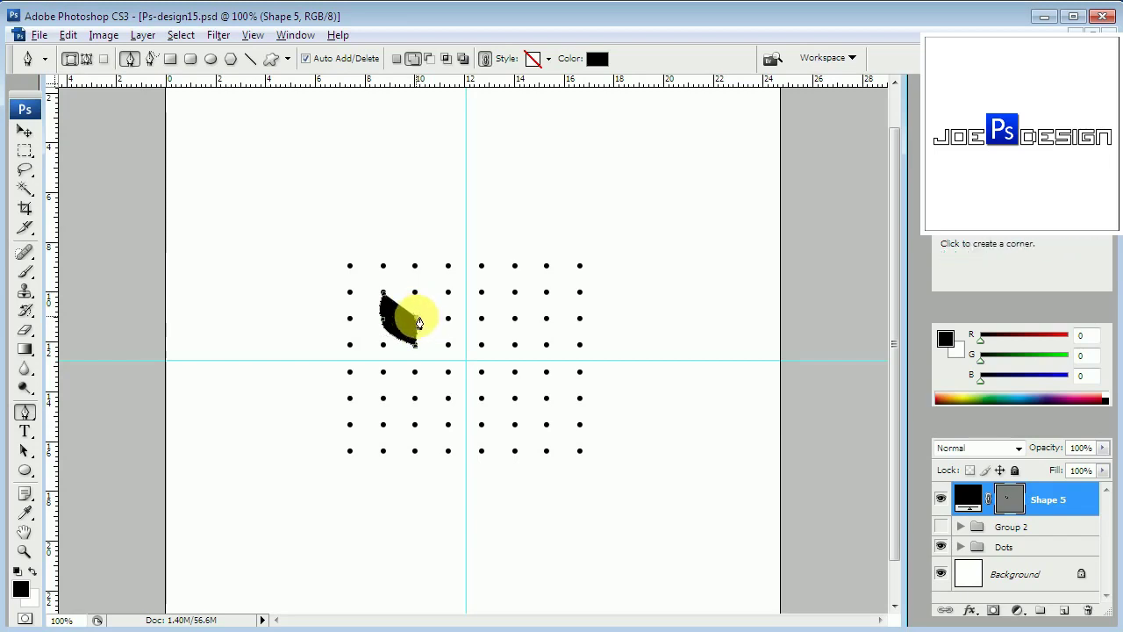
drag(448, 317, 469, 312)
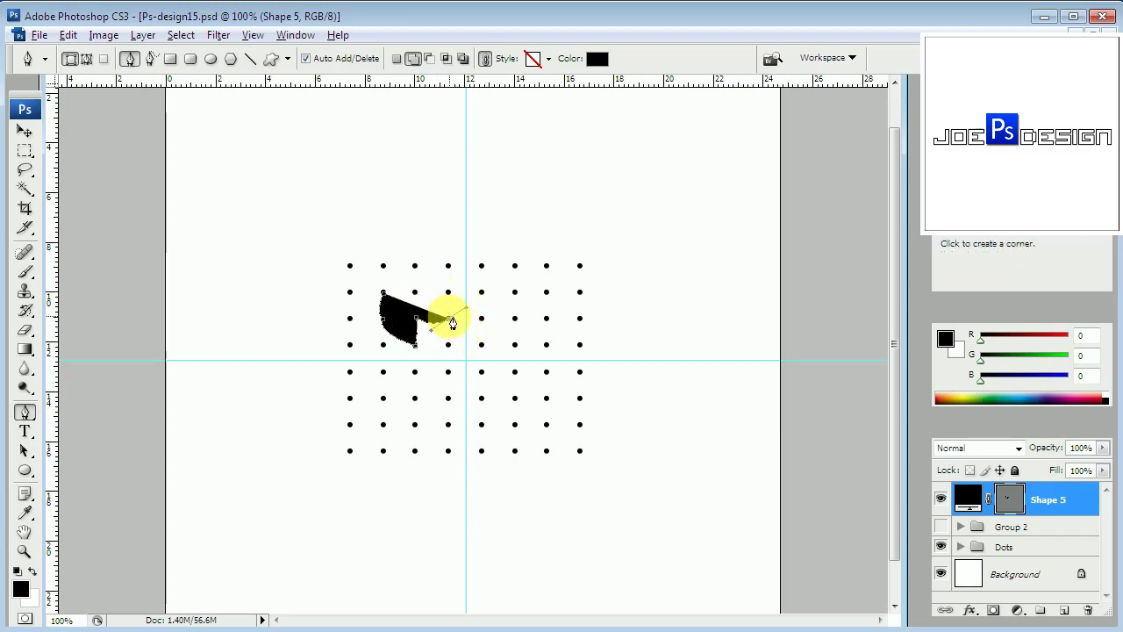
click(449, 319)
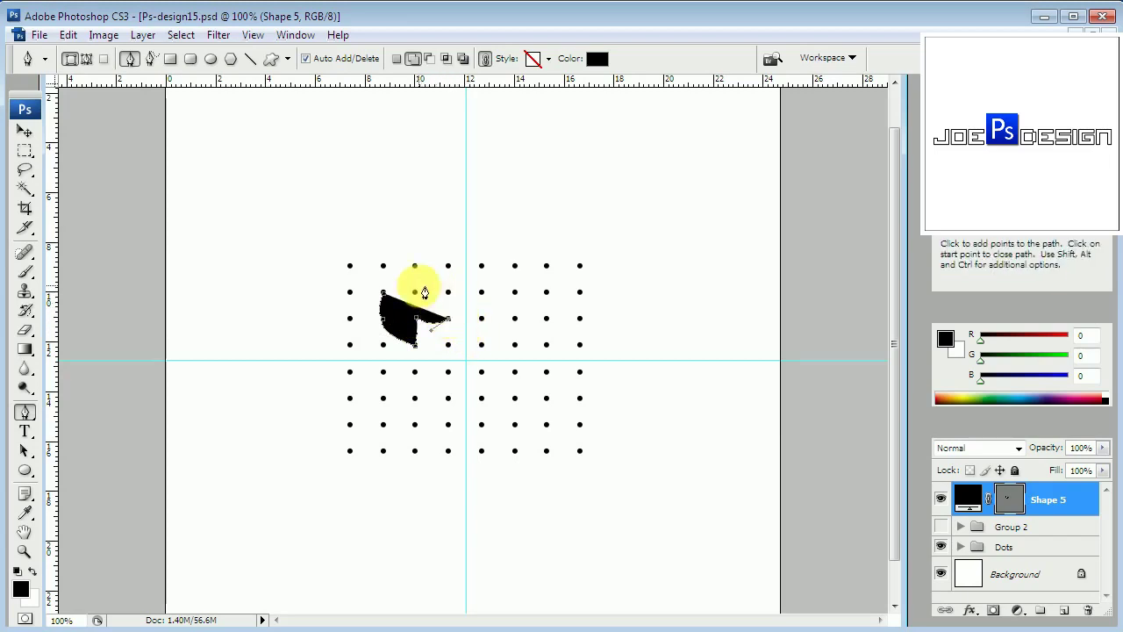
drag(383, 291, 396, 276)
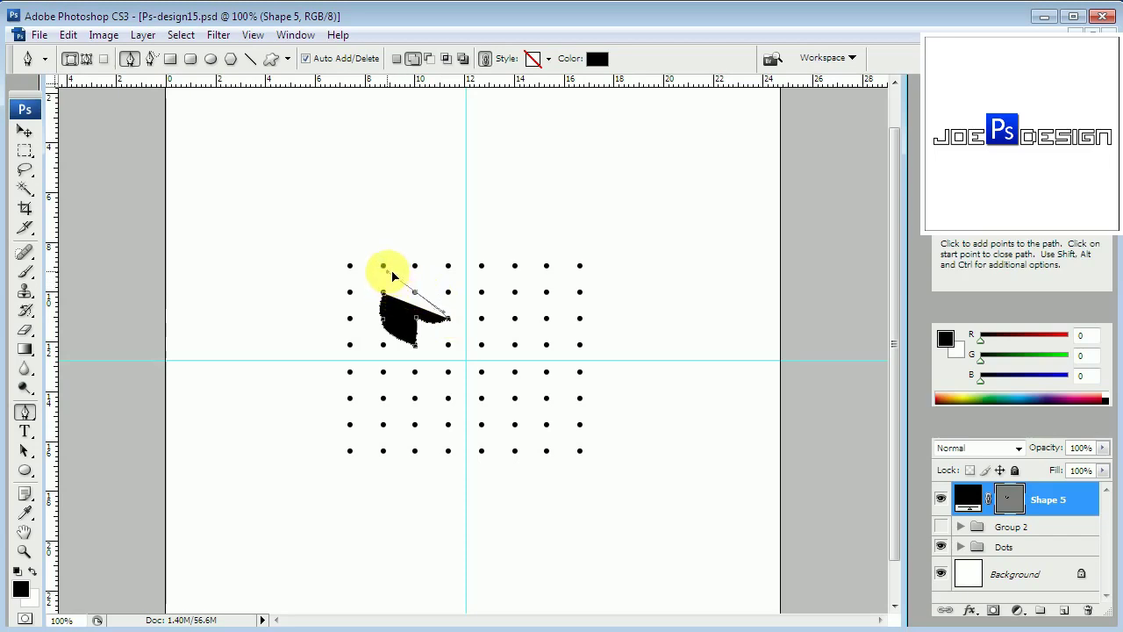
mouse_move(393, 276)
mouse_down()
mouse_move(371, 255)
mouse_move(383, 269)
mouse_up()
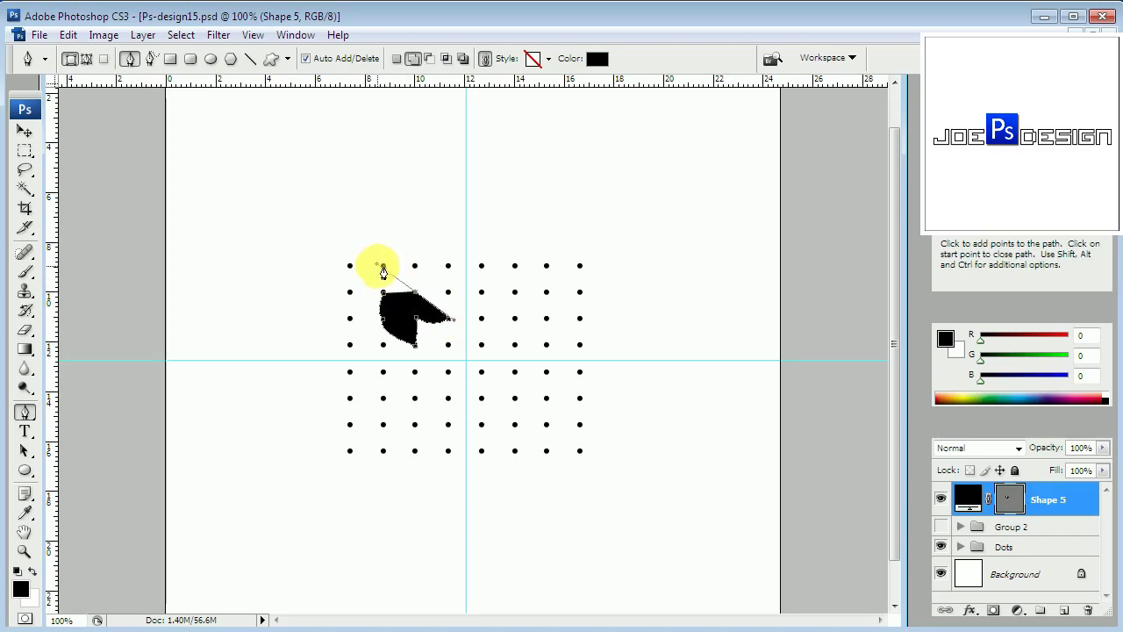
click(382, 266)
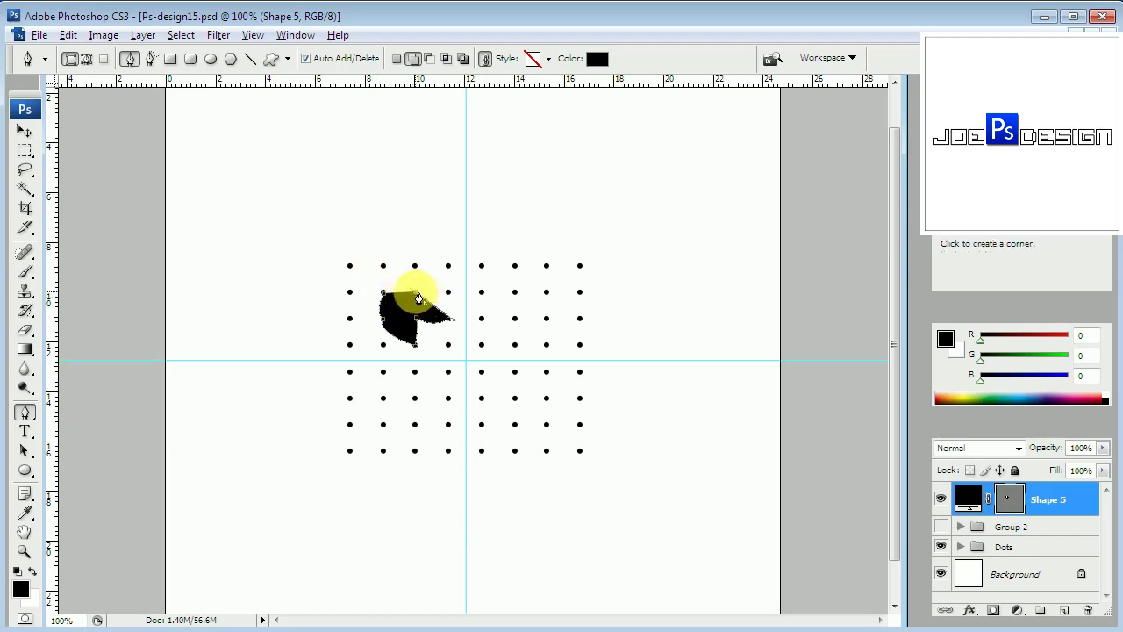
click(372, 300)
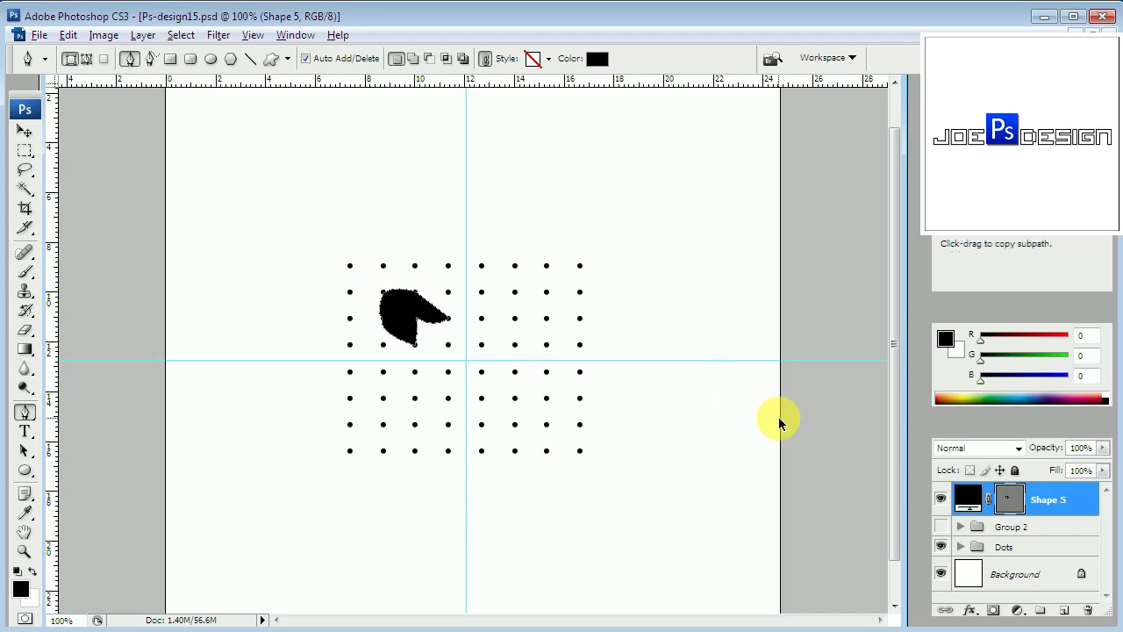
Redraw the petal outline with a curved edge, close it, and rasterize Shape 5
key(minus)
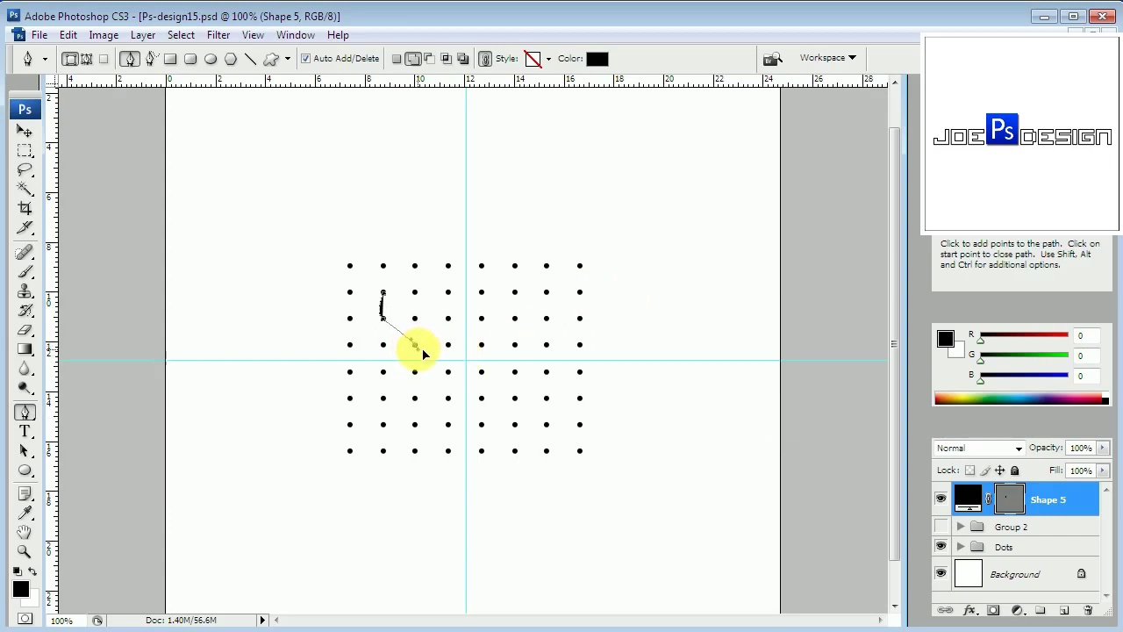
click(415, 344)
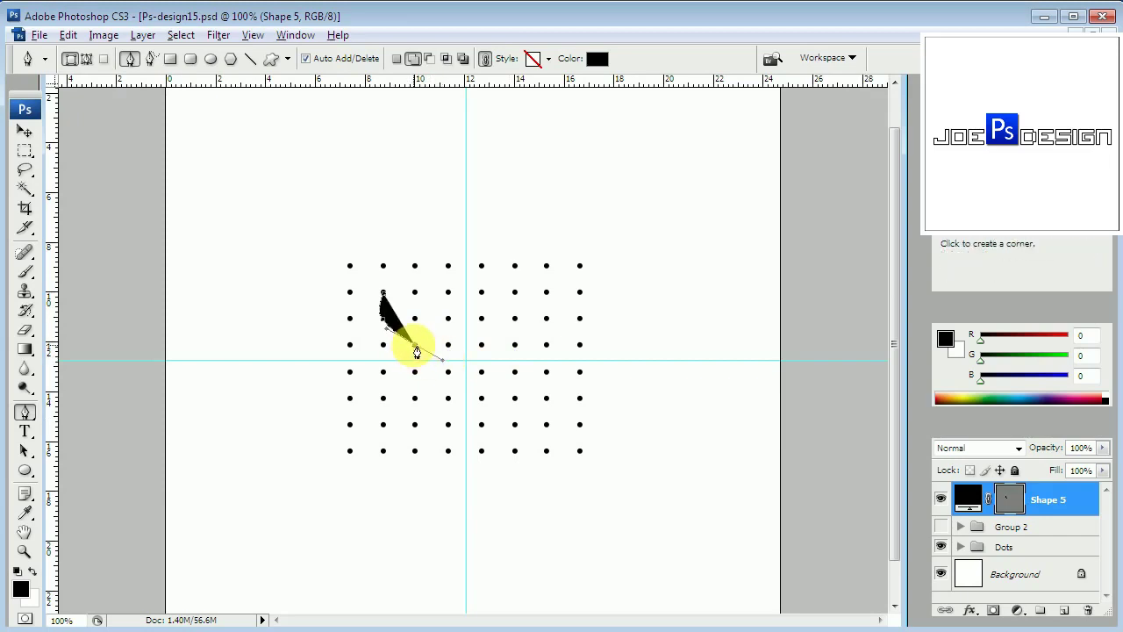
click(414, 318)
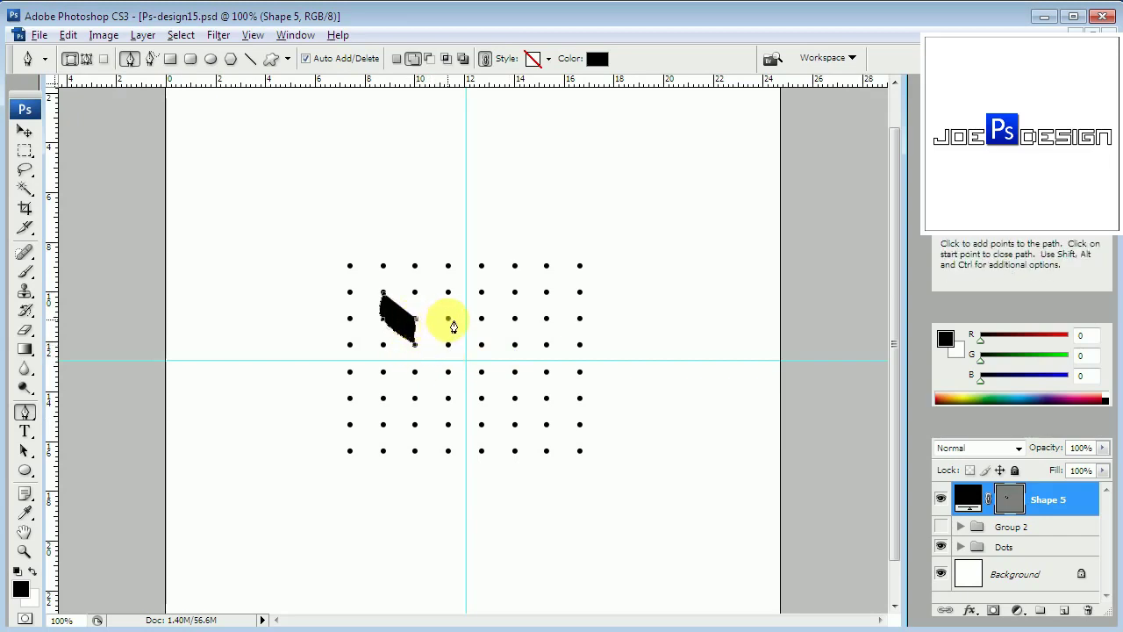
click(449, 318)
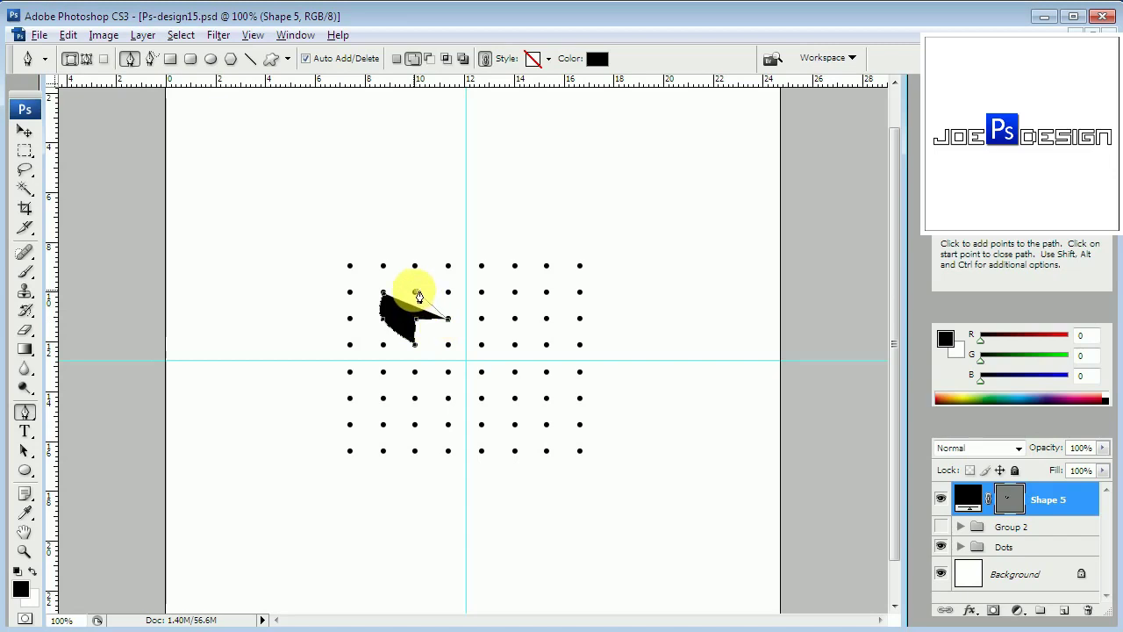
drag(412, 292, 416, 302)
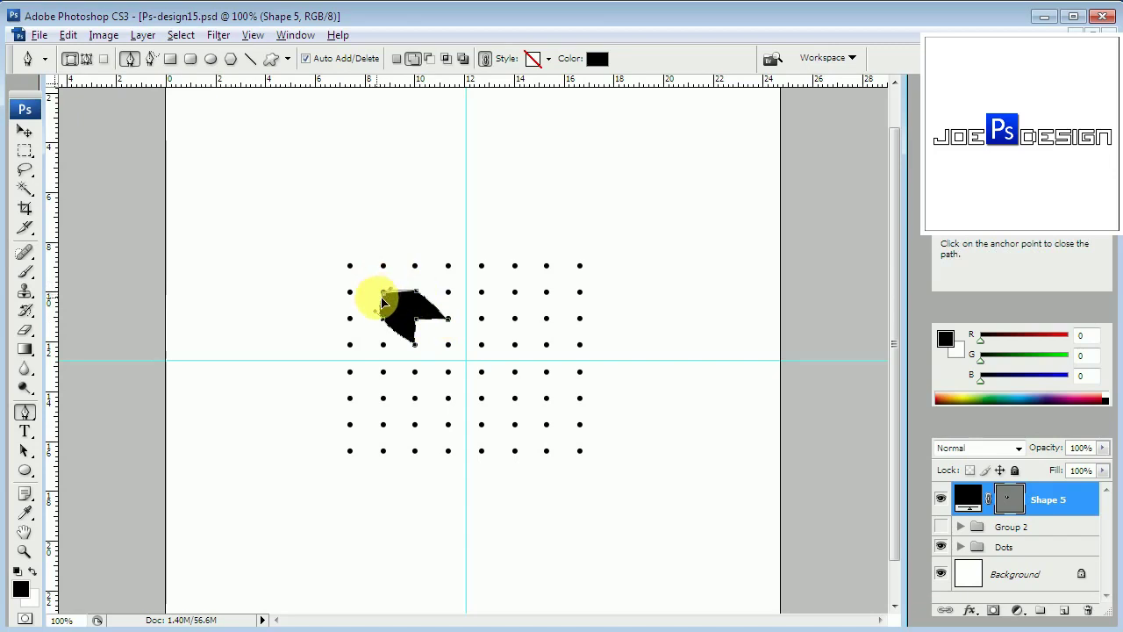
drag(386, 300, 372, 296)
right_click(1055, 502)
click(1052, 420)
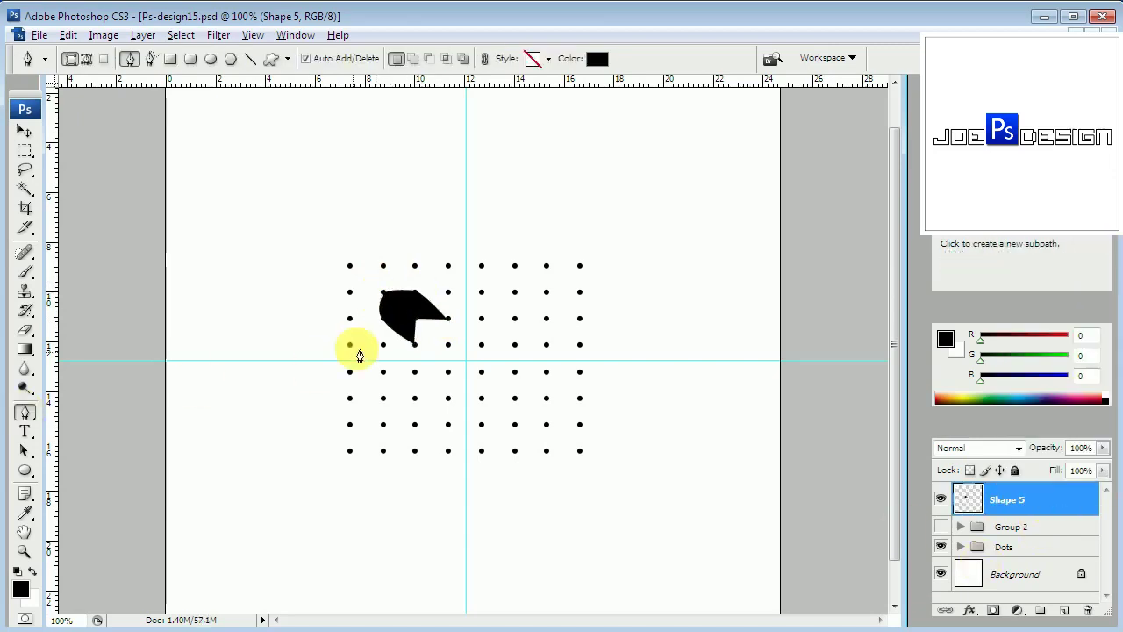
Start a new shape above the petal, running up and across the top grid dots
click(384, 292)
drag(383, 265, 410, 250)
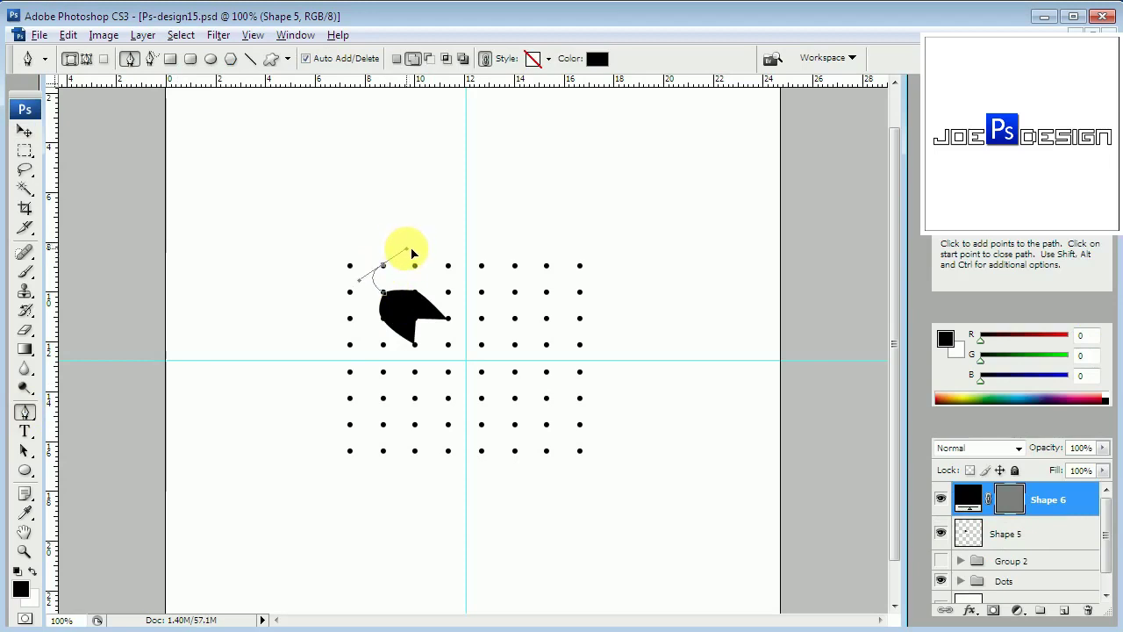
click(384, 265)
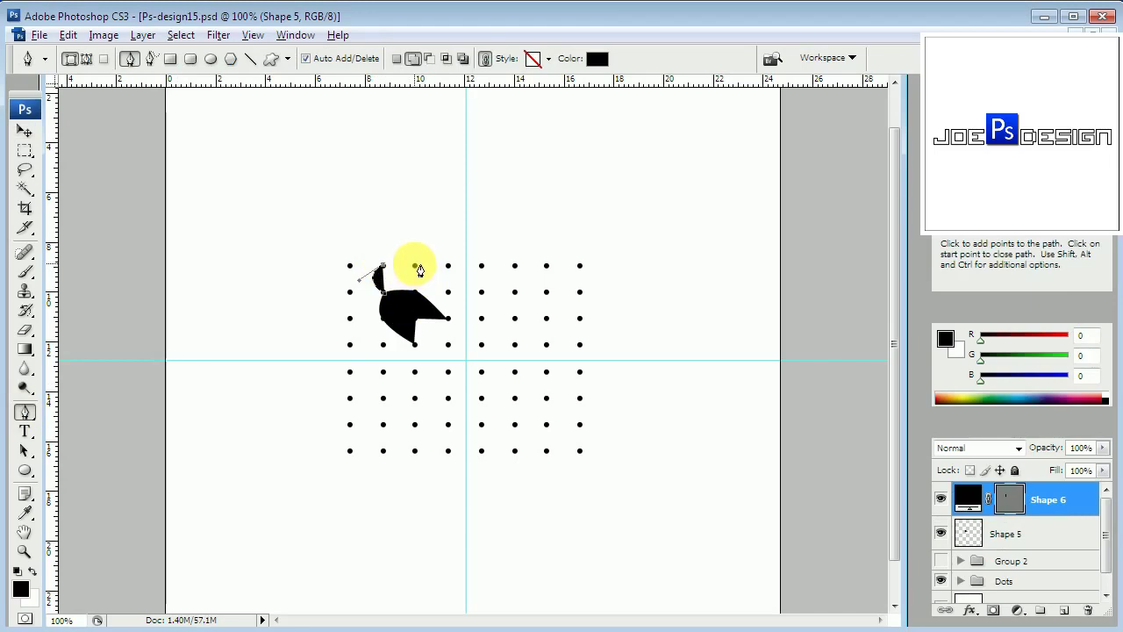
key(ctrl+z)
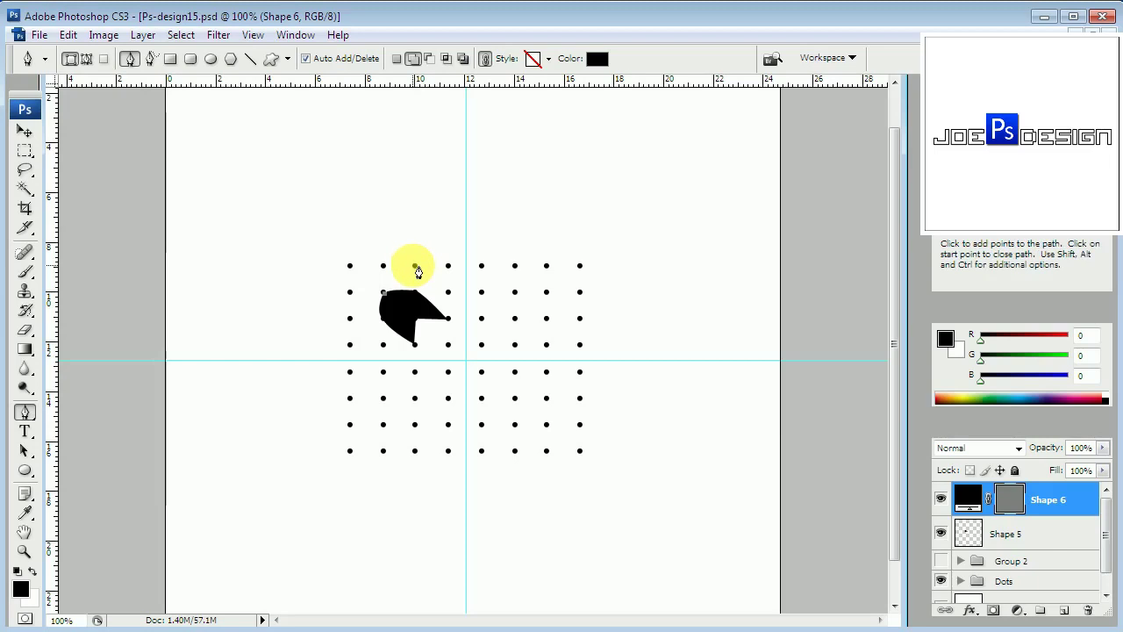
click(414, 265)
click(448, 265)
key(ctrl+z)
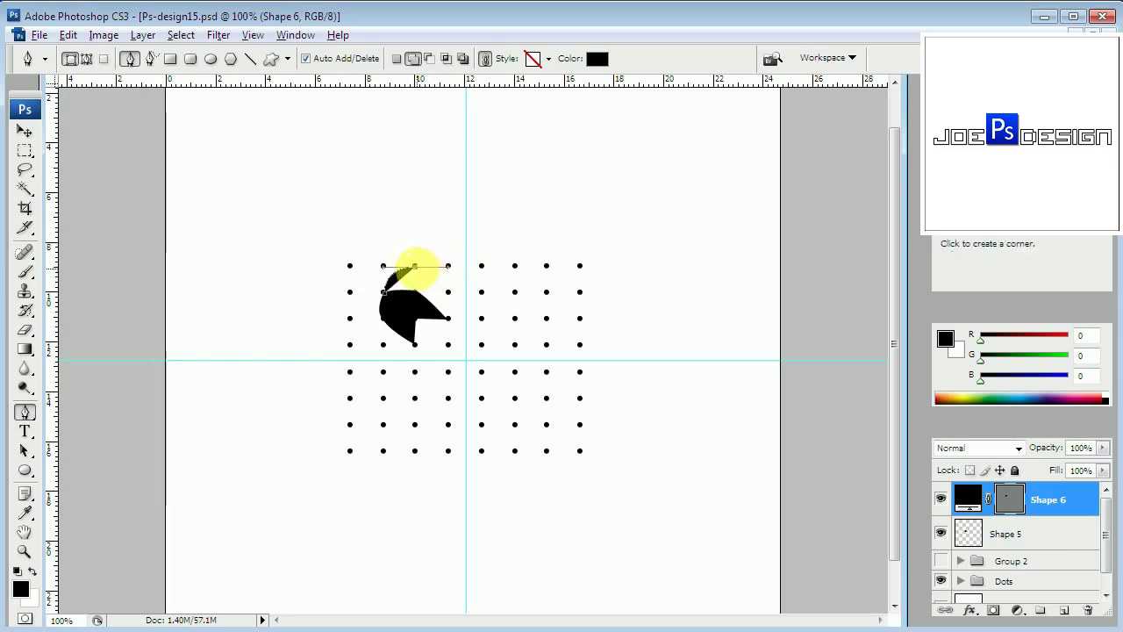
Curve the top-right segment into a curled flame tip, close it, and rasterize Shape 6
mouse_move(449, 265)
mouse_down()
mouse_move(466, 259)
mouse_move(428, 296)
mouse_move(399, 300)
mouse_up()
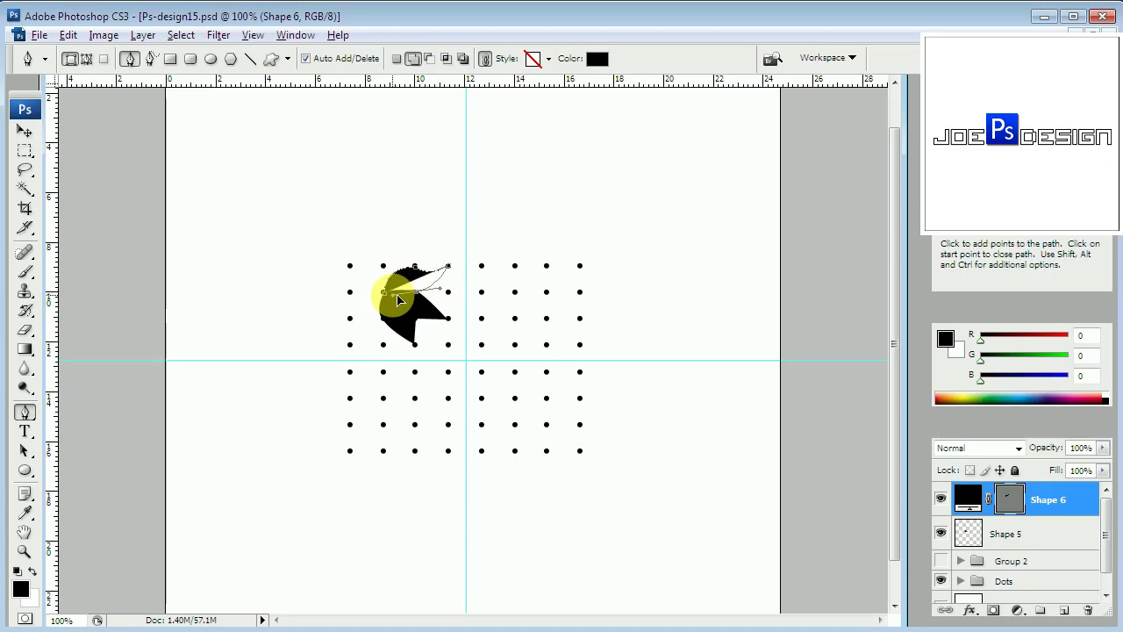
mouse_move(395, 300)
mouse_down()
mouse_move(420, 301)
mouse_move(394, 293)
mouse_up()
click(384, 292)
click(1007, 505)
right_click(1058, 507)
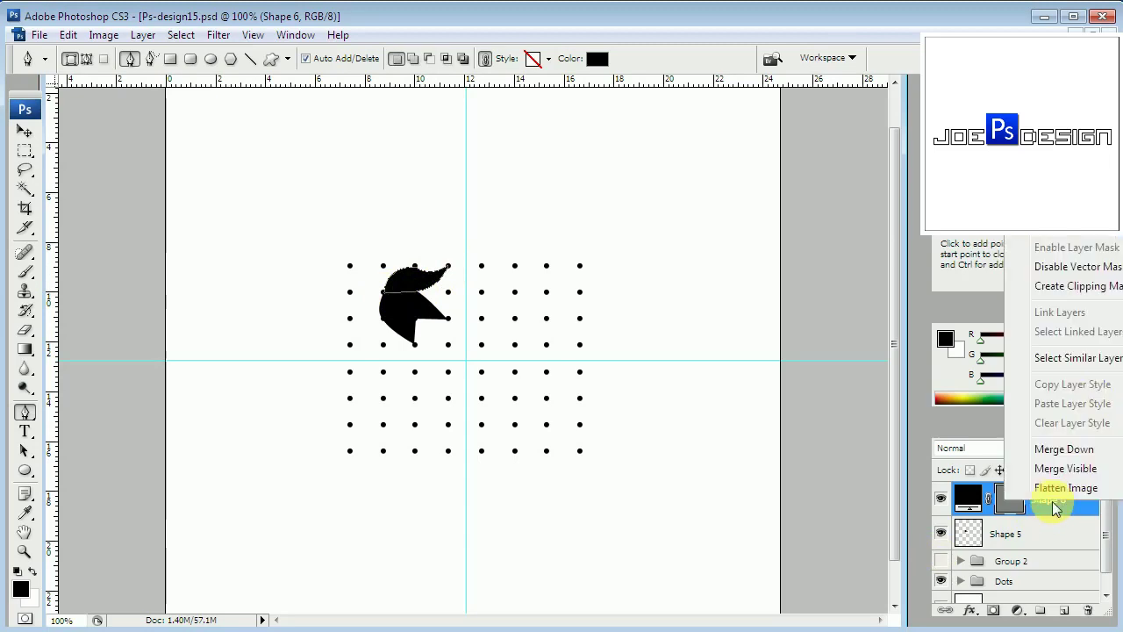
click(1095, 240)
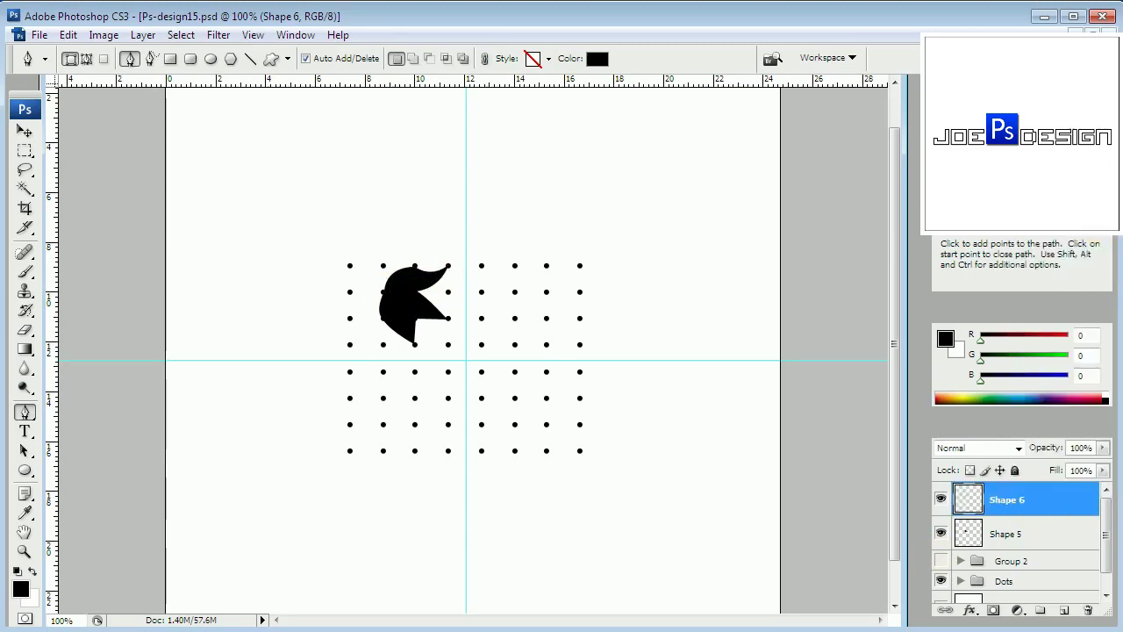
Draw a small pointed tip on the petal's right side as Shape 7 and rasterize it
click(420, 299)
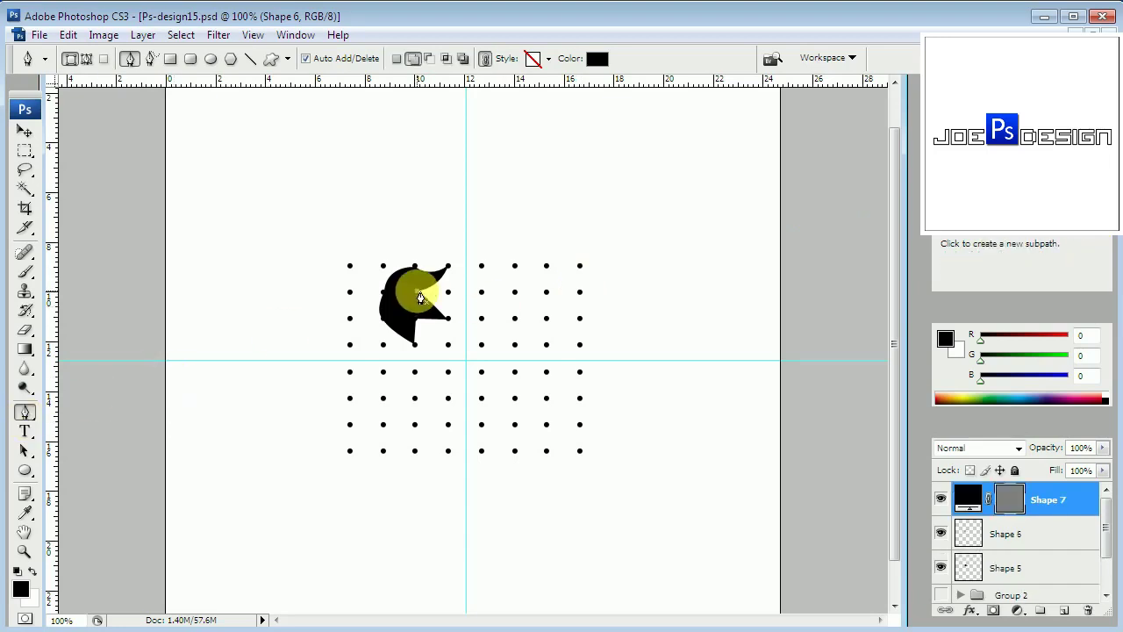
key(ctrl+z)
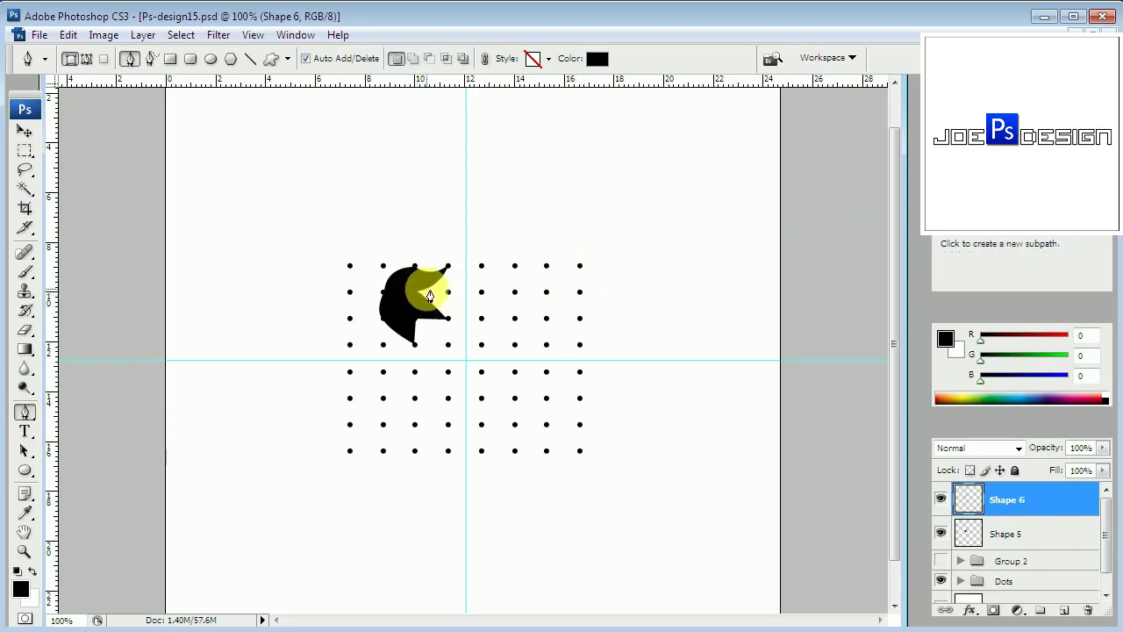
click(426, 287)
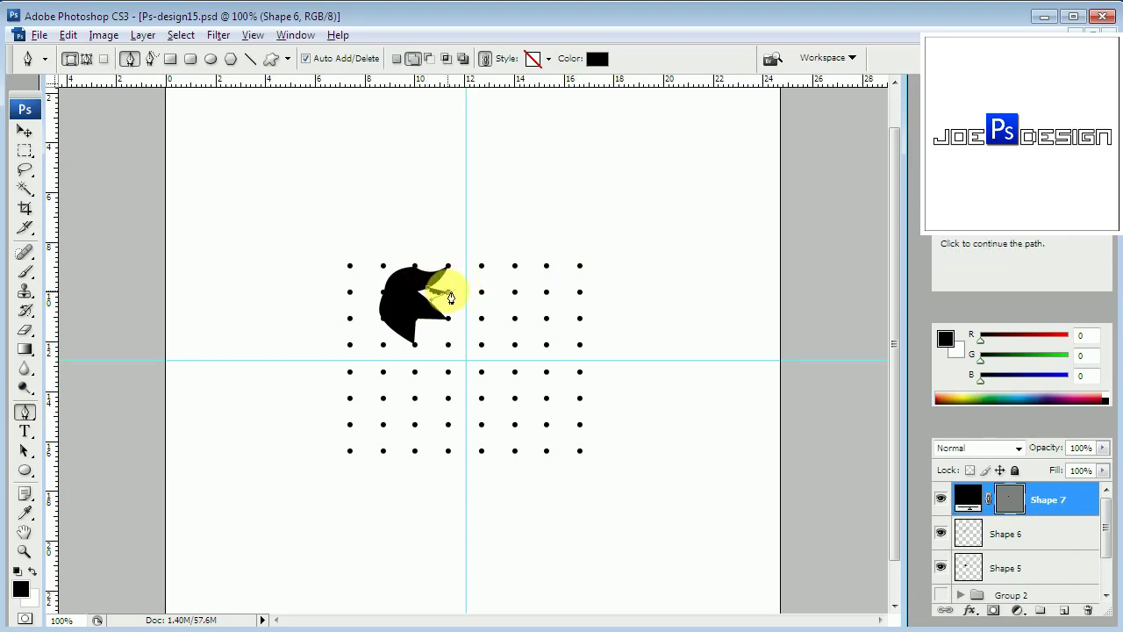
click(450, 298)
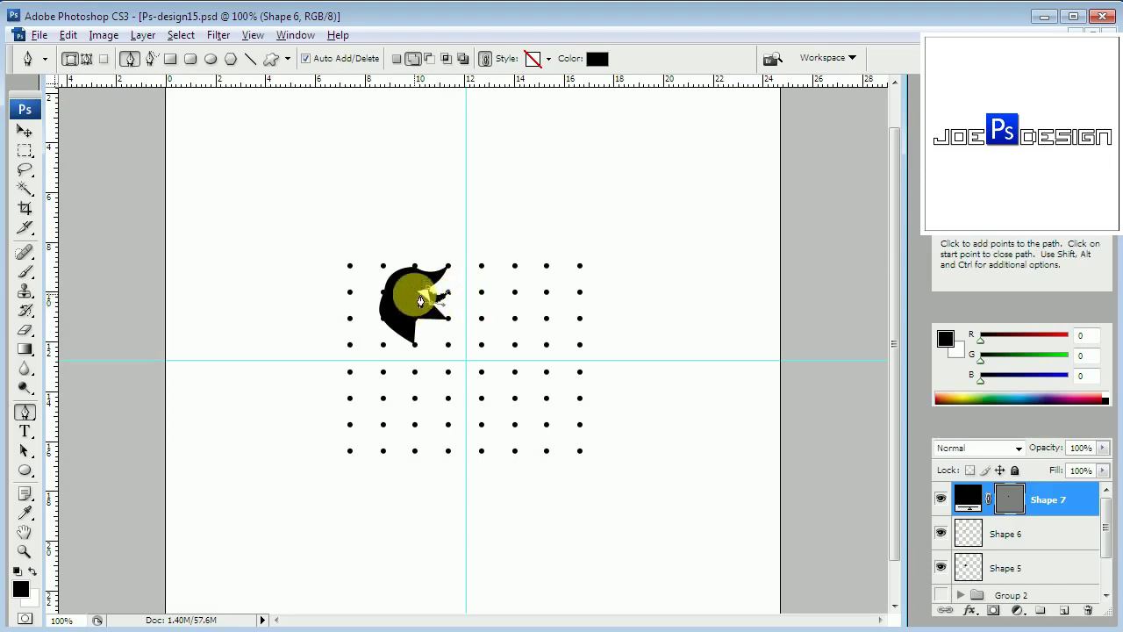
click(433, 292)
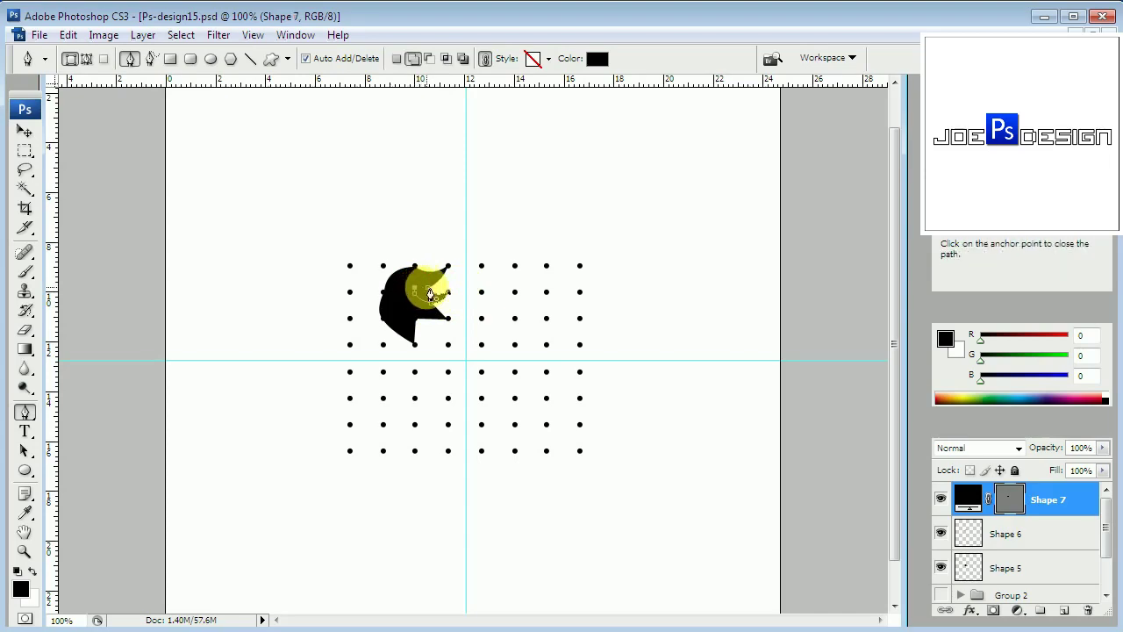
click(1064, 494)
right_click(1064, 494)
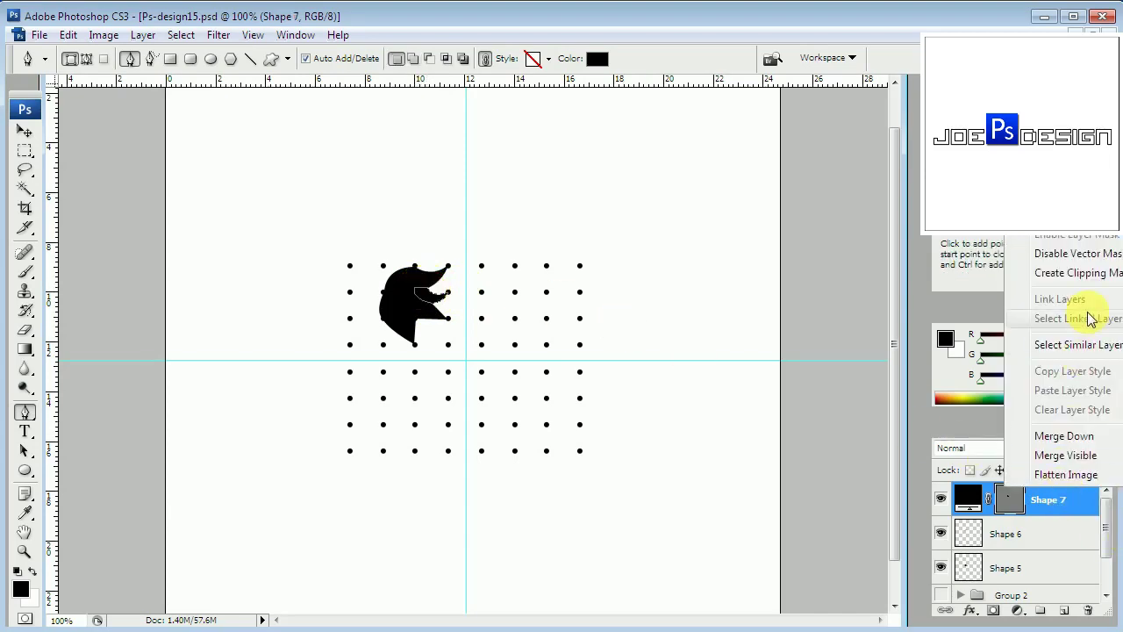
click(1066, 214)
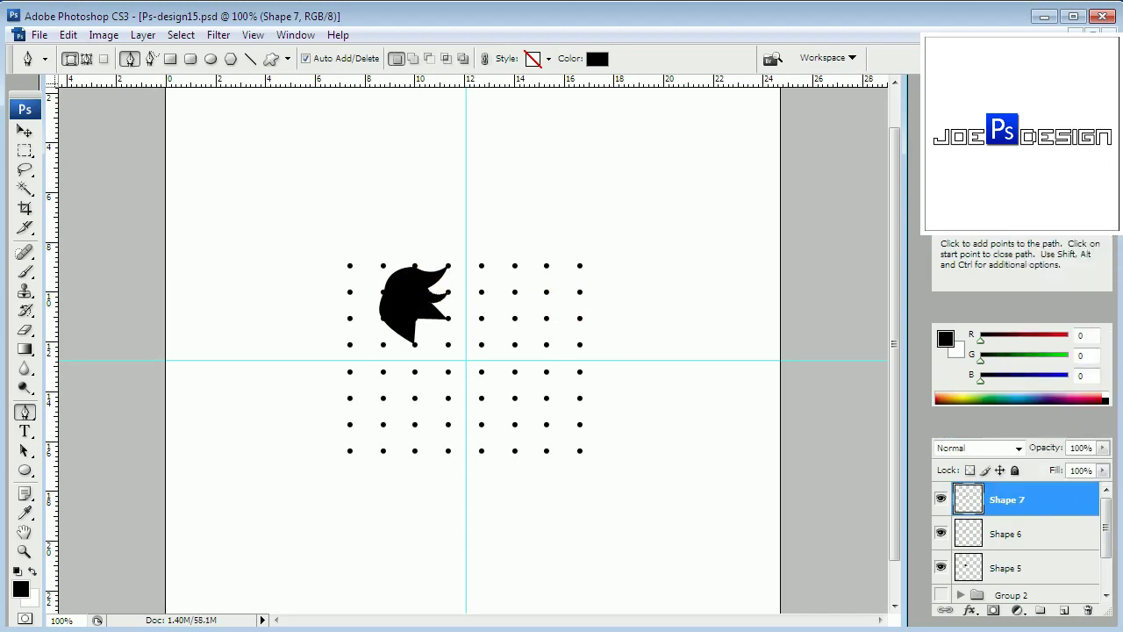
Duplicate Shape 6 and Shape 7, flip the copy vertically, and nudge it down-left
shift+click(1007, 528)
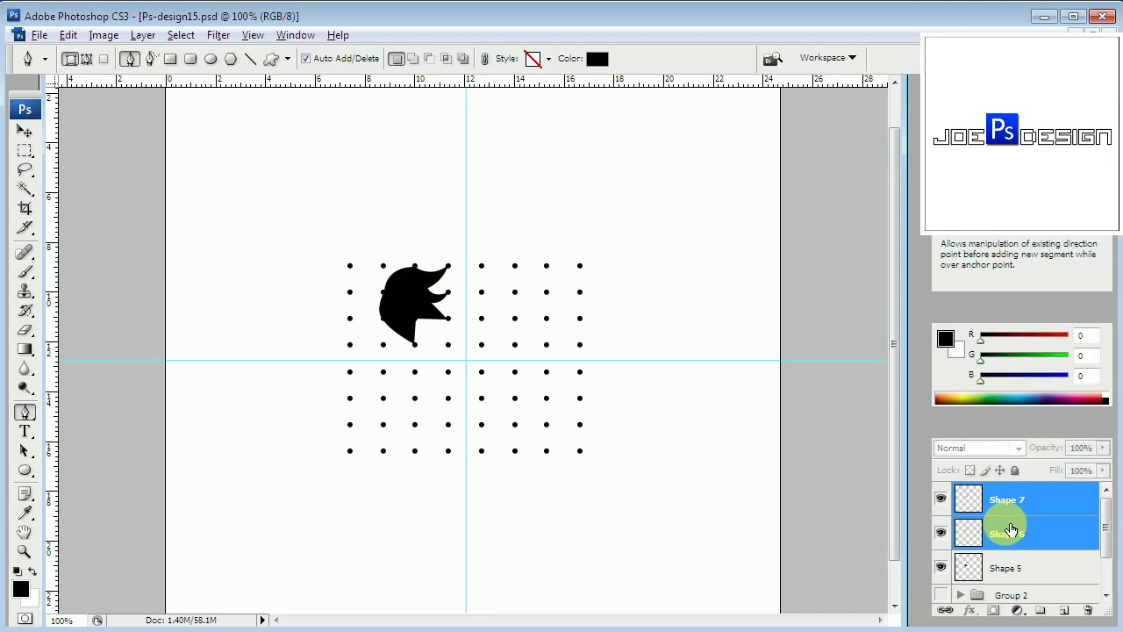
click(26, 130)
key(ctrl+j)
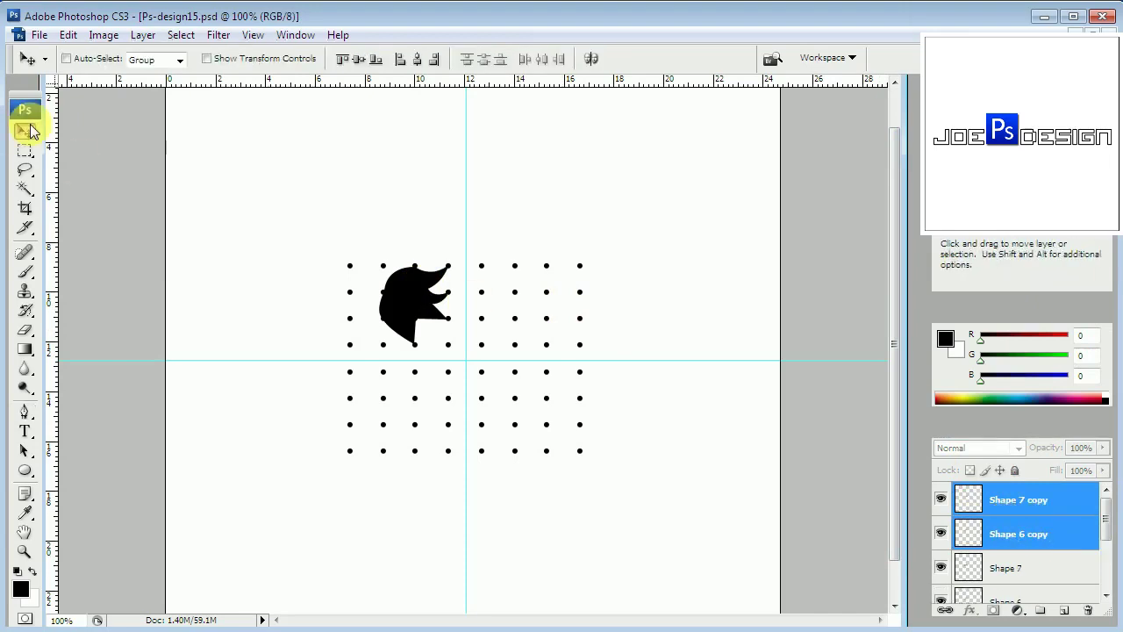
key(shift+Down)
key(shift+Down)
key(shift+Down)
key(ctrl+t)
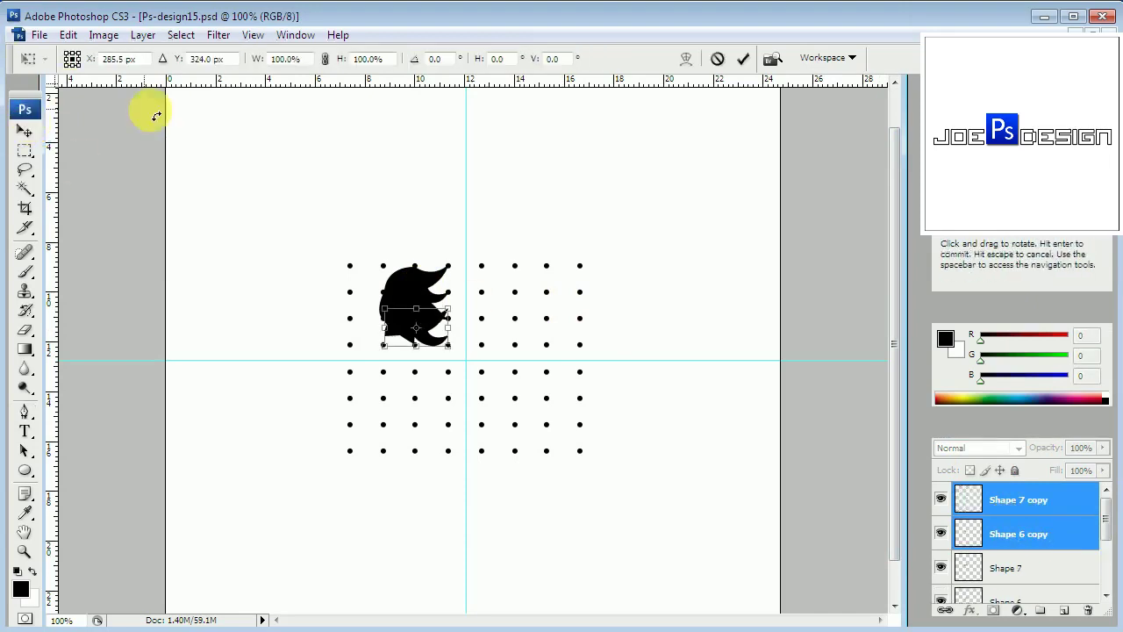
right_click(407, 341)
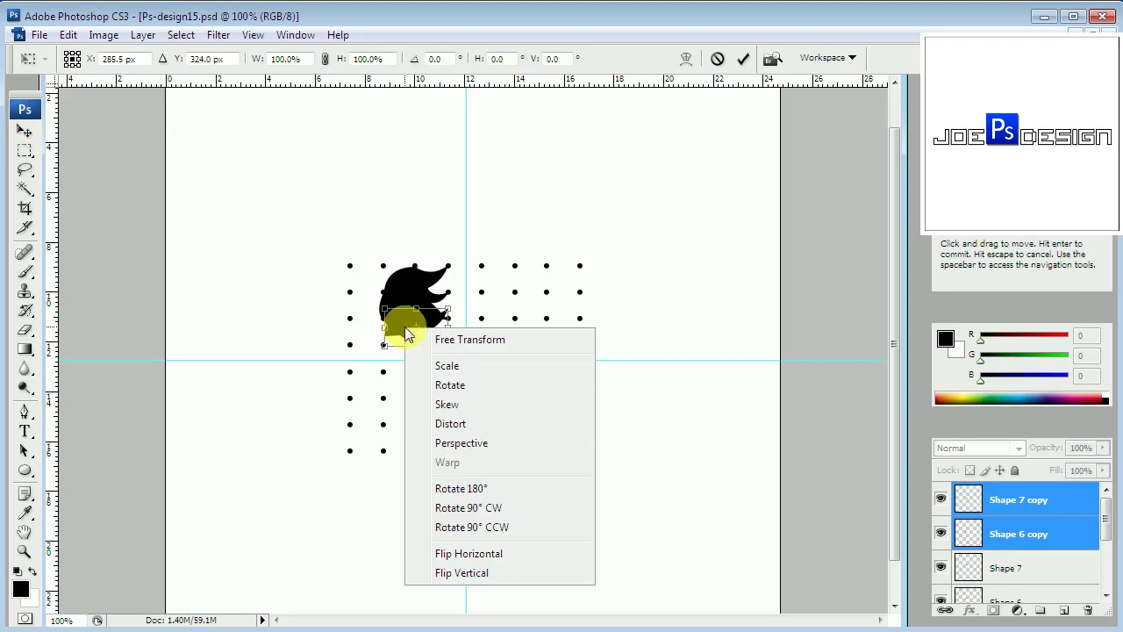
click(475, 572)
key(shift+Down)
key(shift+Down)
key(Left)
key(Left)
key(Left)
key(Left)
key(Left)
key(Left)
key(Down)
key(Down)
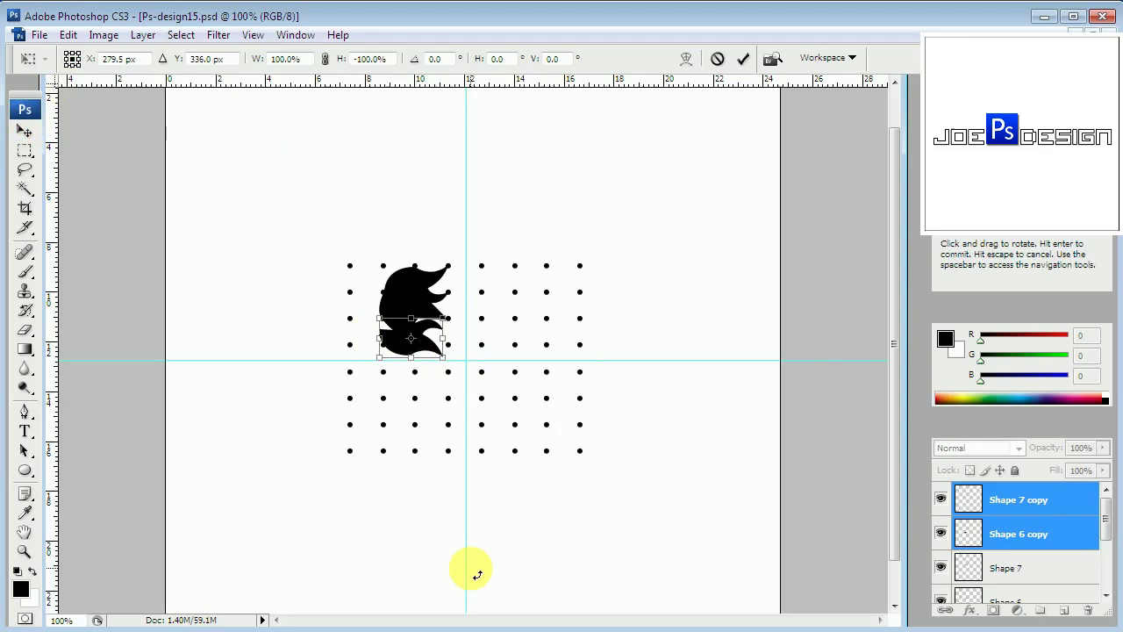
key(Down)
Rotate the flipped copy and move it against the petal's left side
drag(439, 407, 427, 409)
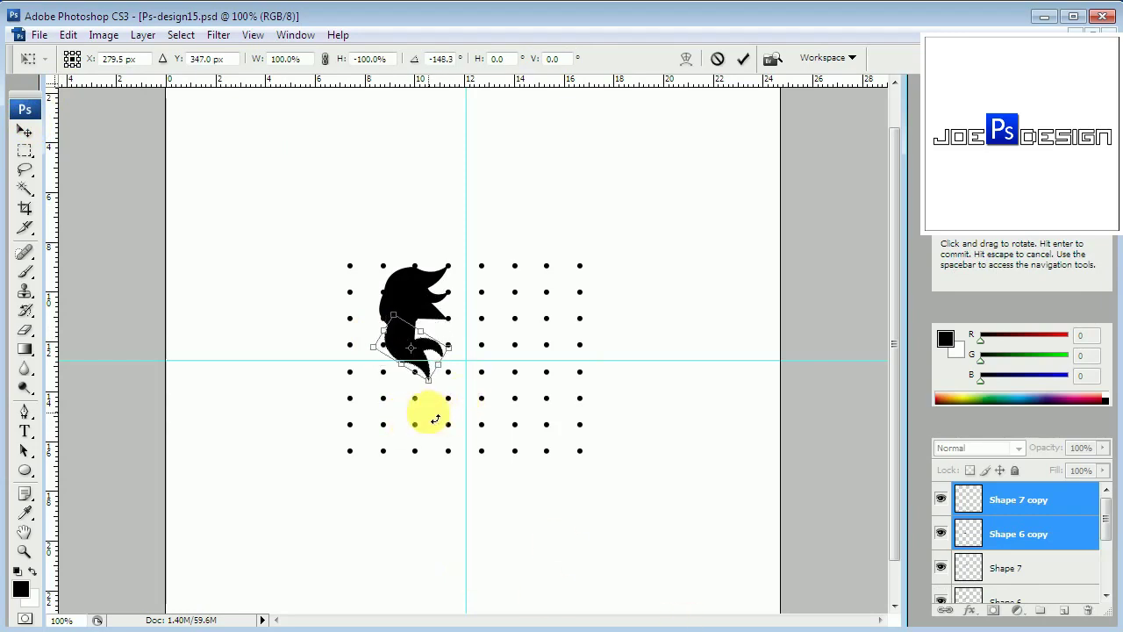
mouse_move(408, 350)
mouse_down()
mouse_move(379, 339)
mouse_move(397, 317)
mouse_up()
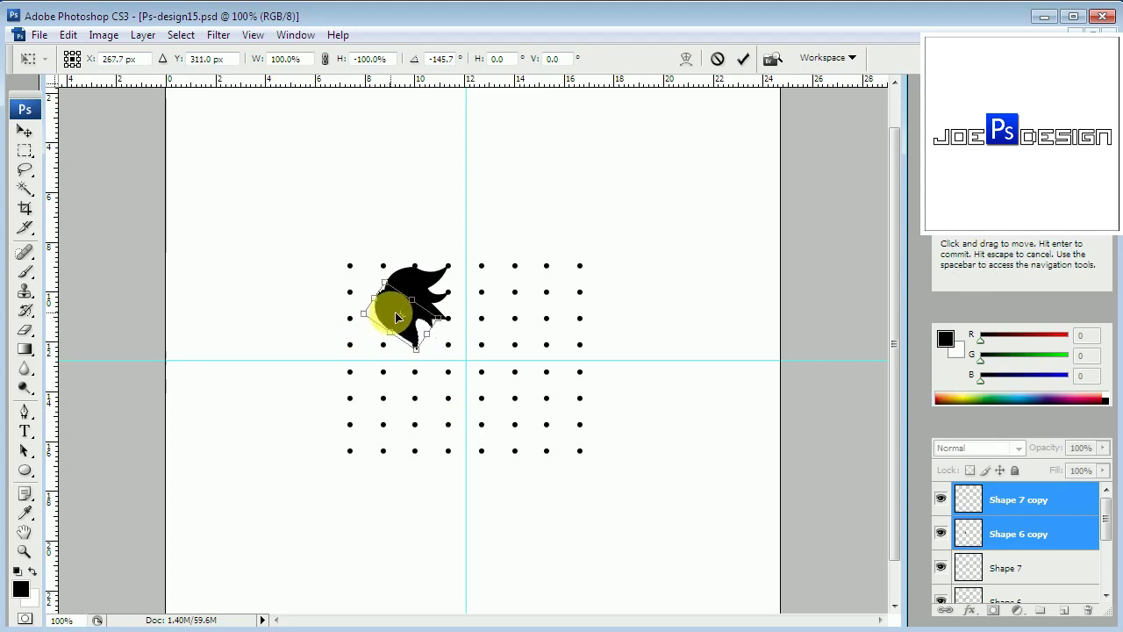
mouse_move(439, 356)
mouse_down()
mouse_move(397, 368)
mouse_move(401, 351)
mouse_up()
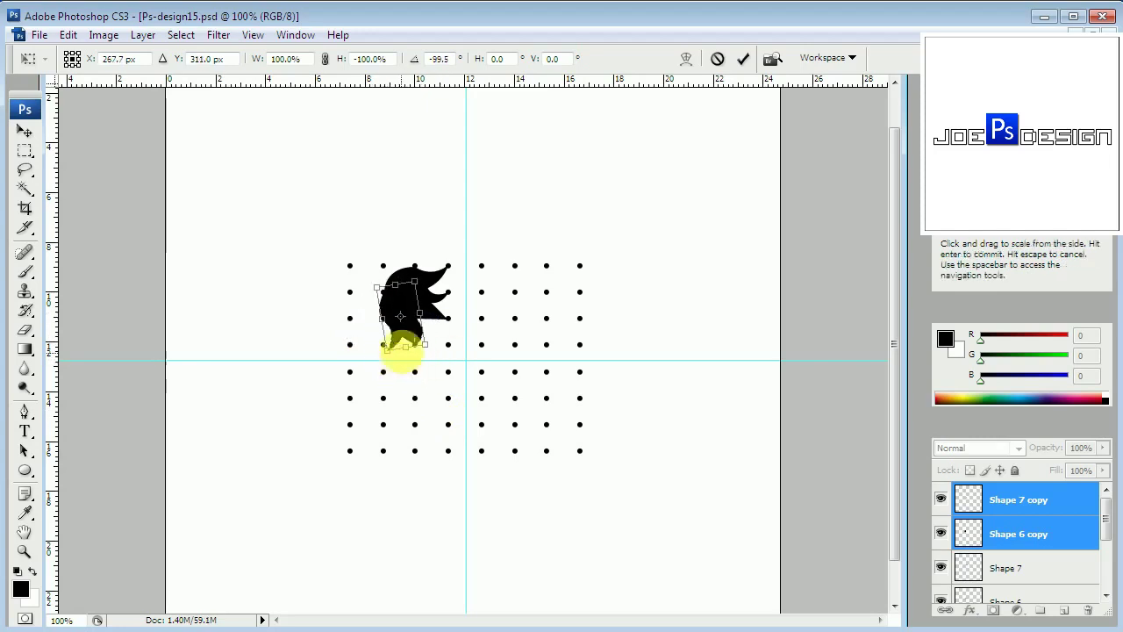
drag(401, 304, 386, 305)
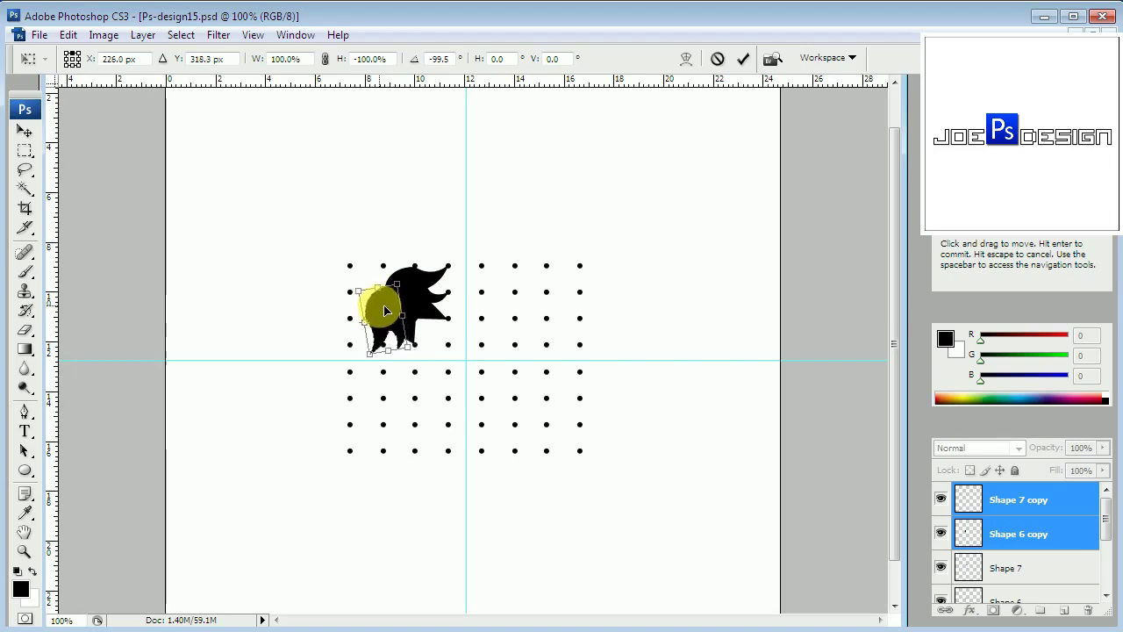
drag(386, 305, 391, 300)
drag(421, 353, 432, 356)
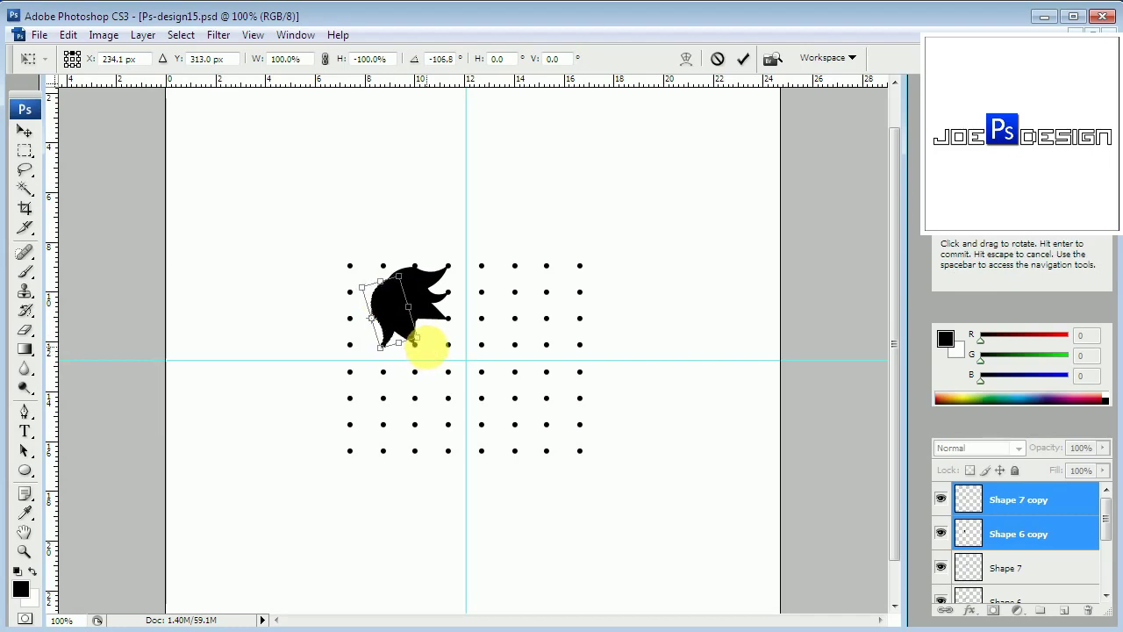
key(Return)
Narrow the copied lobe to about 94% width and rotate it to 37.5°
drag(427, 347, 430, 351)
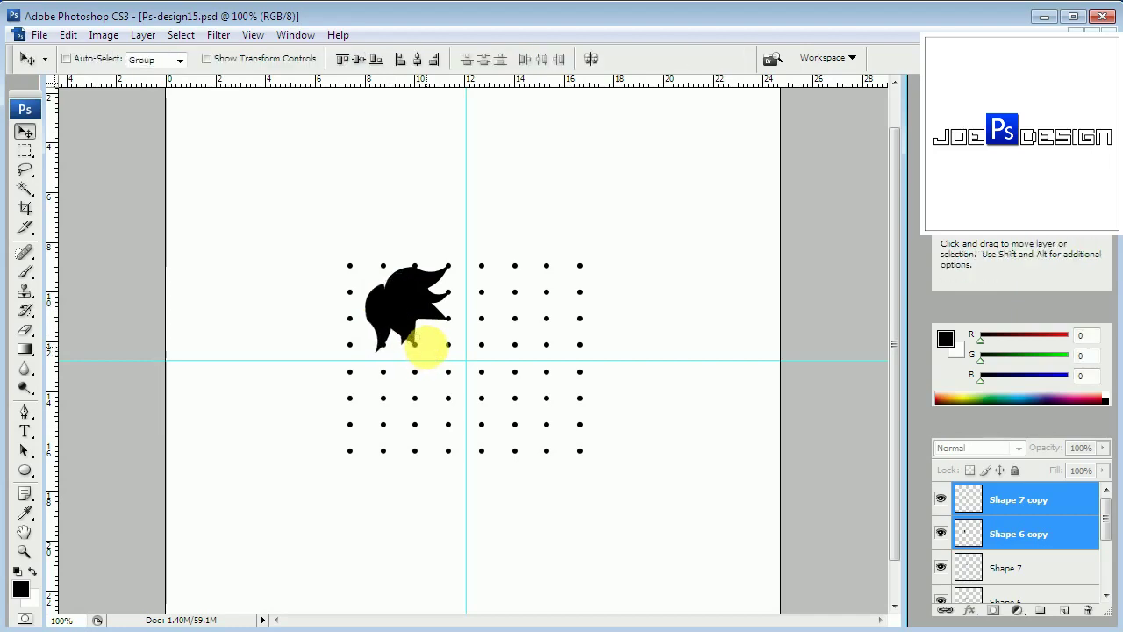
key(Left)
key(Left)
key(Left)
key(Left)
key(Left)
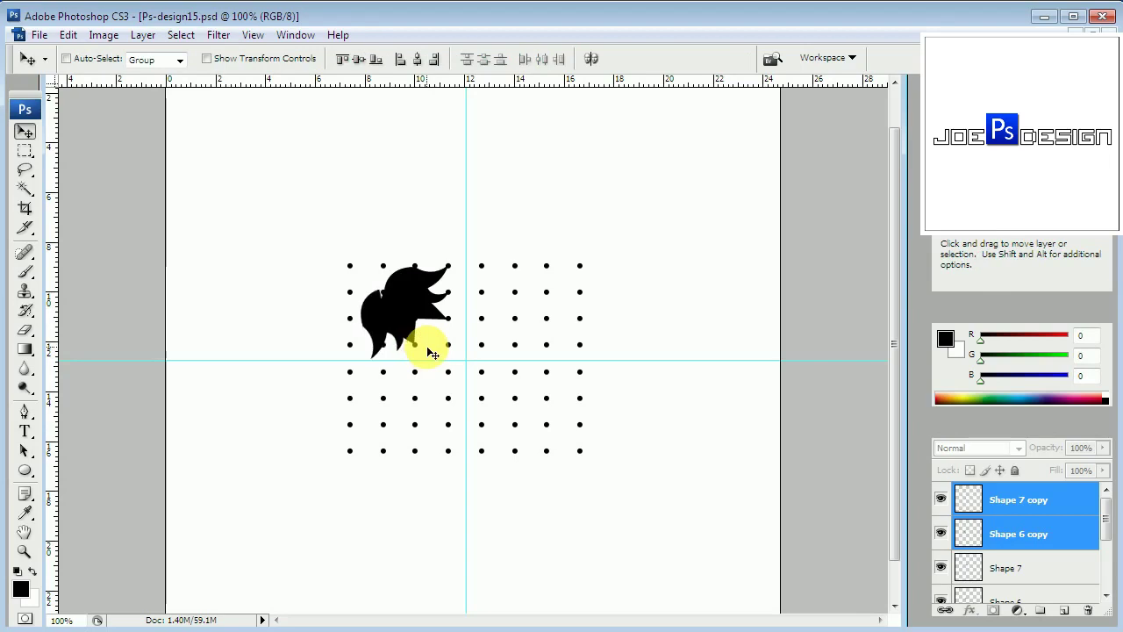
key(Right)
key(ctrl+t)
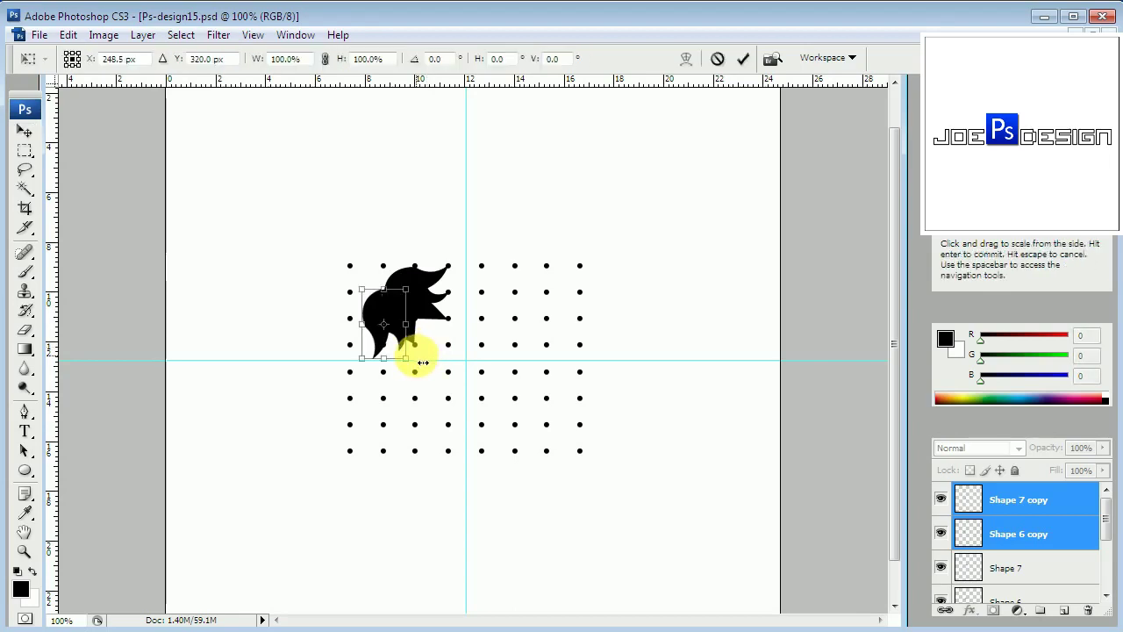
drag(415, 356, 419, 372)
key(Return)
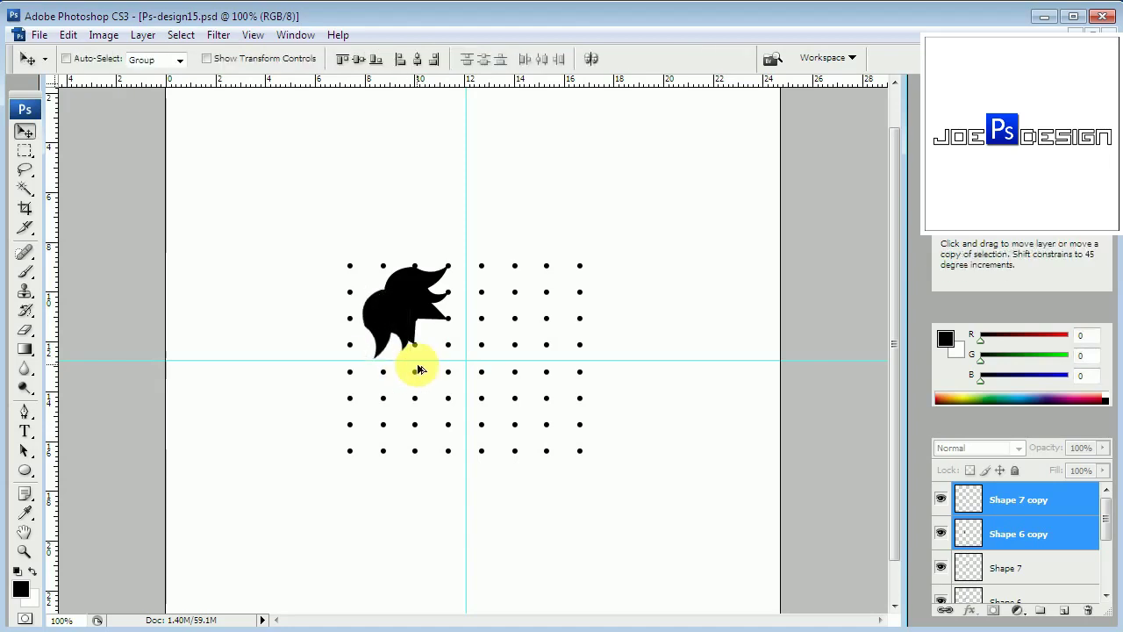
key(ctrl+t)
drag(427, 369, 384, 373)
key(Return)
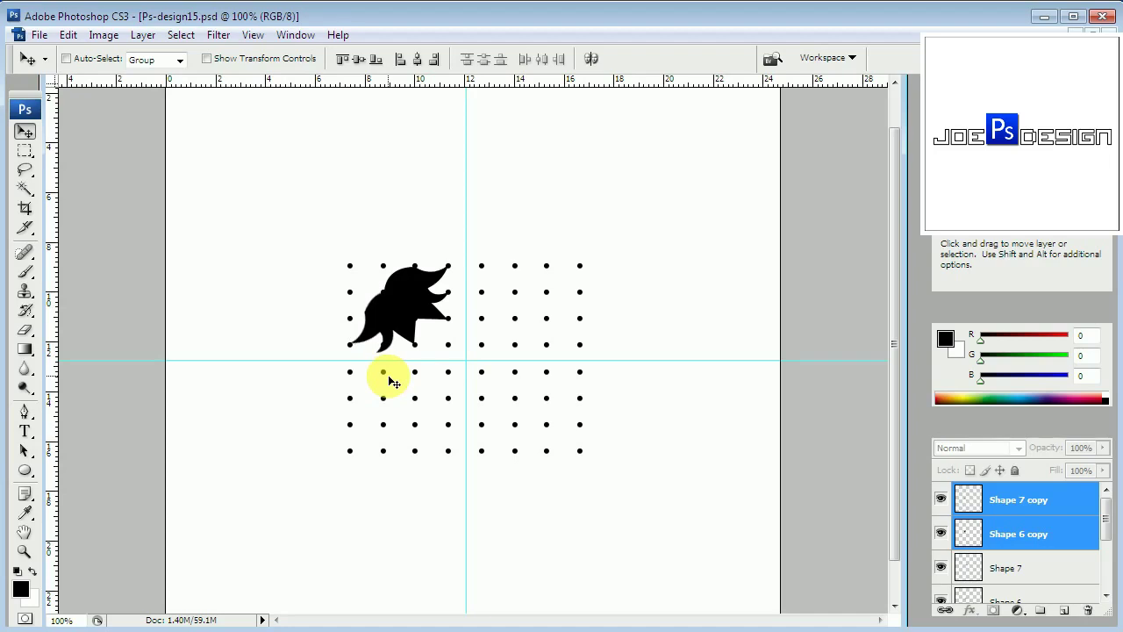
Hide Shape 7 copy, draw a closed filler shape at the lower-left joint, and rasterize Shape 8
click(1077, 533)
click(948, 502)
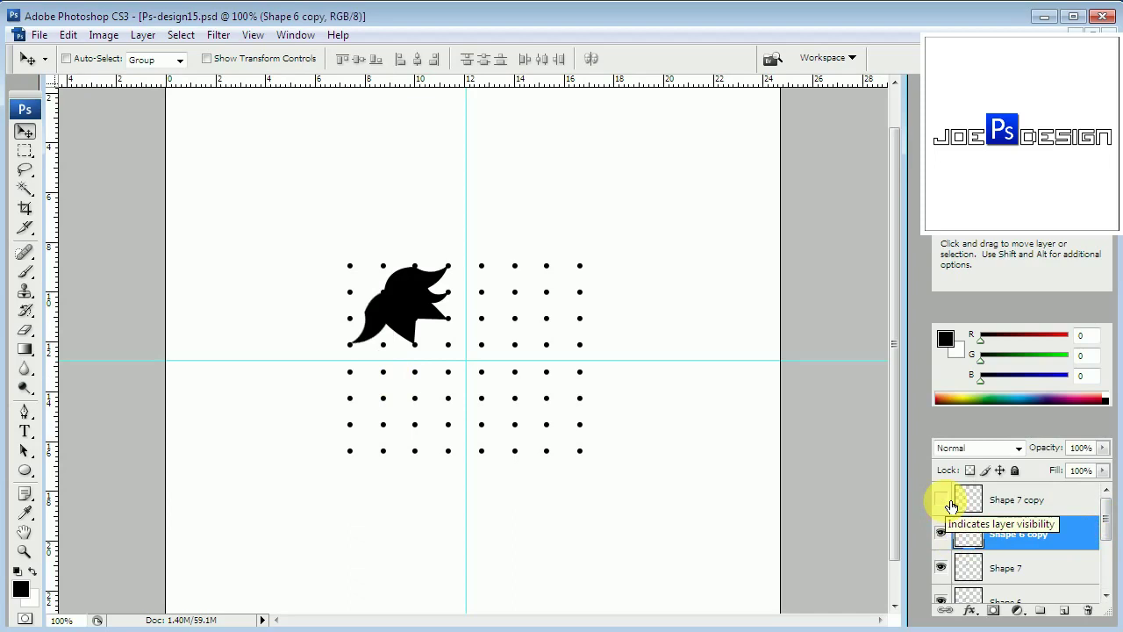
click(24, 412)
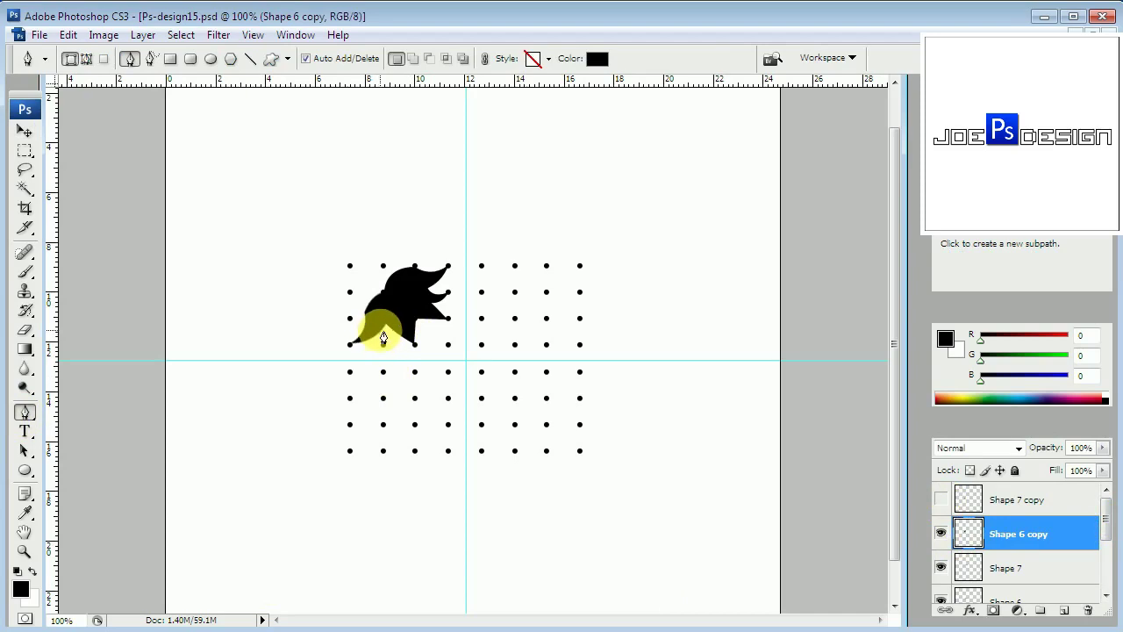
click(386, 343)
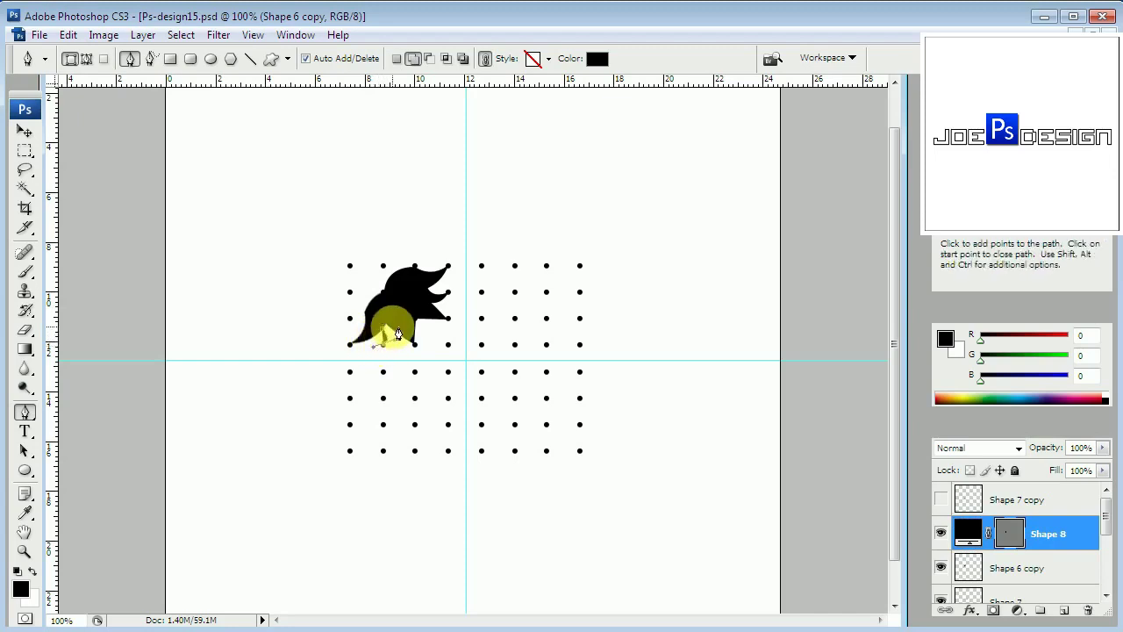
click(386, 344)
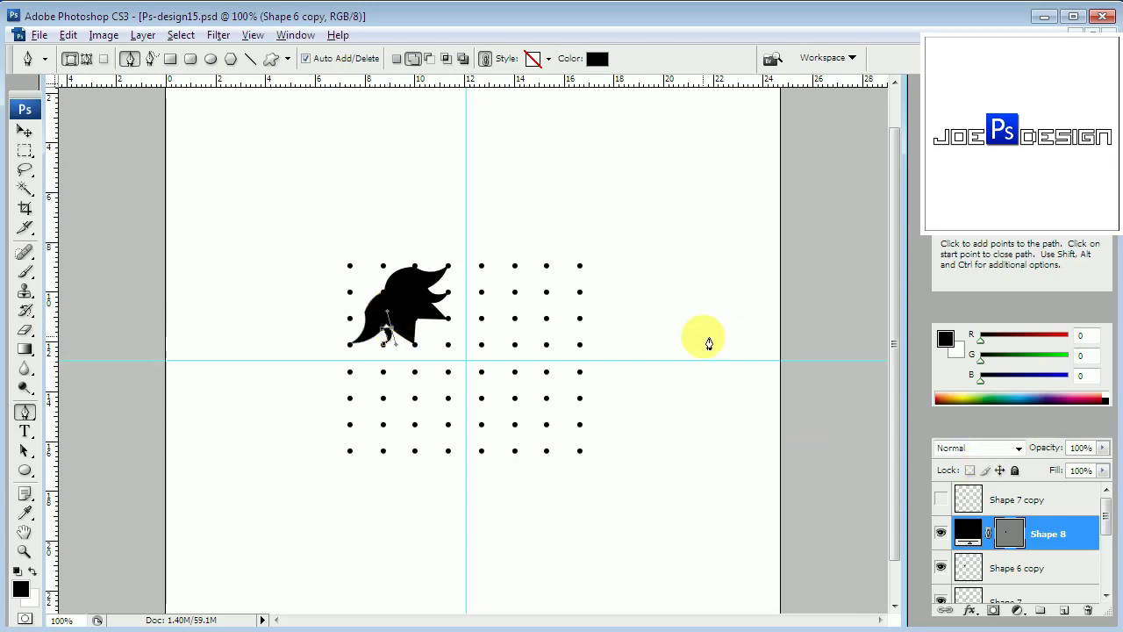
ctrl+click(704, 337)
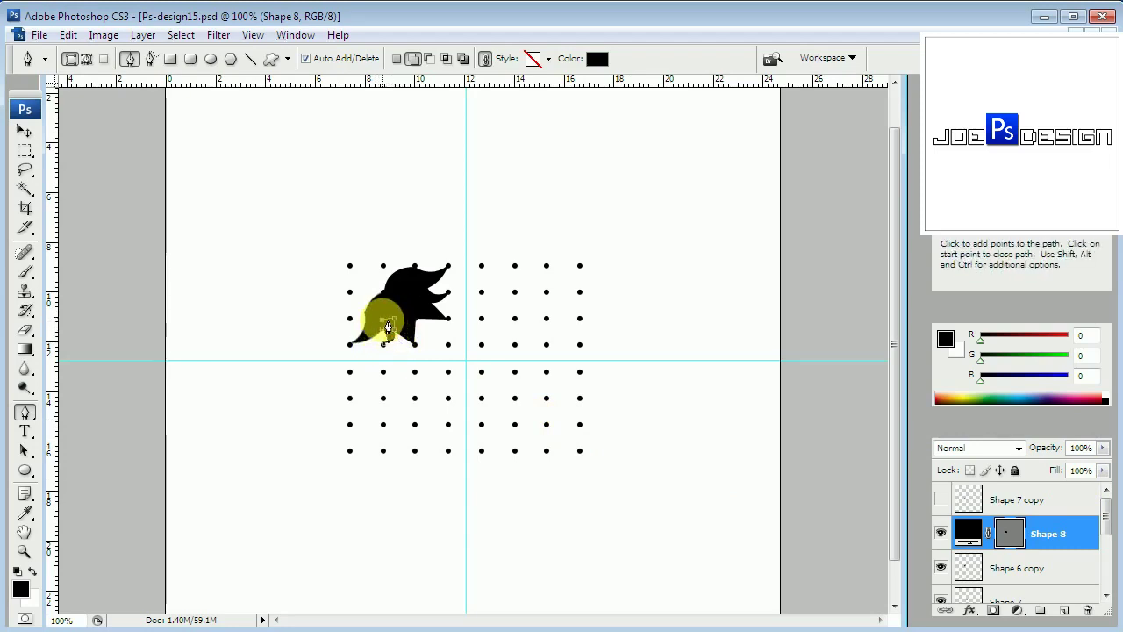
click(384, 335)
right_click(1044, 533)
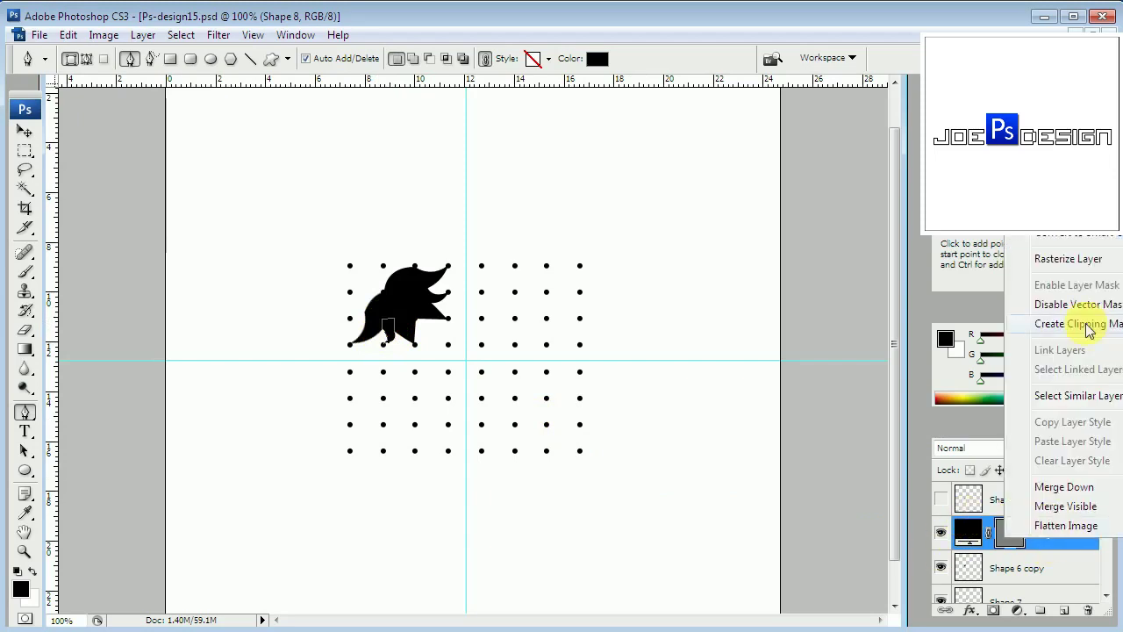
click(1087, 262)
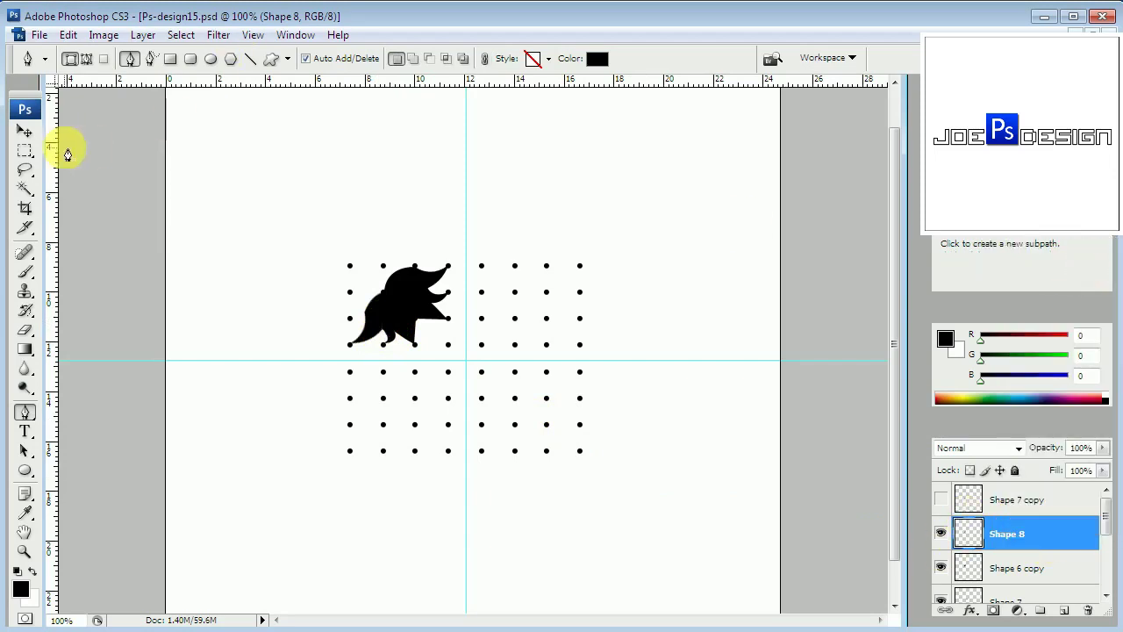
Merge Shape 8 into Shape 6 copy, then draw a new solid base piece and rasterize it
click(26, 131)
key(ctrl+e)
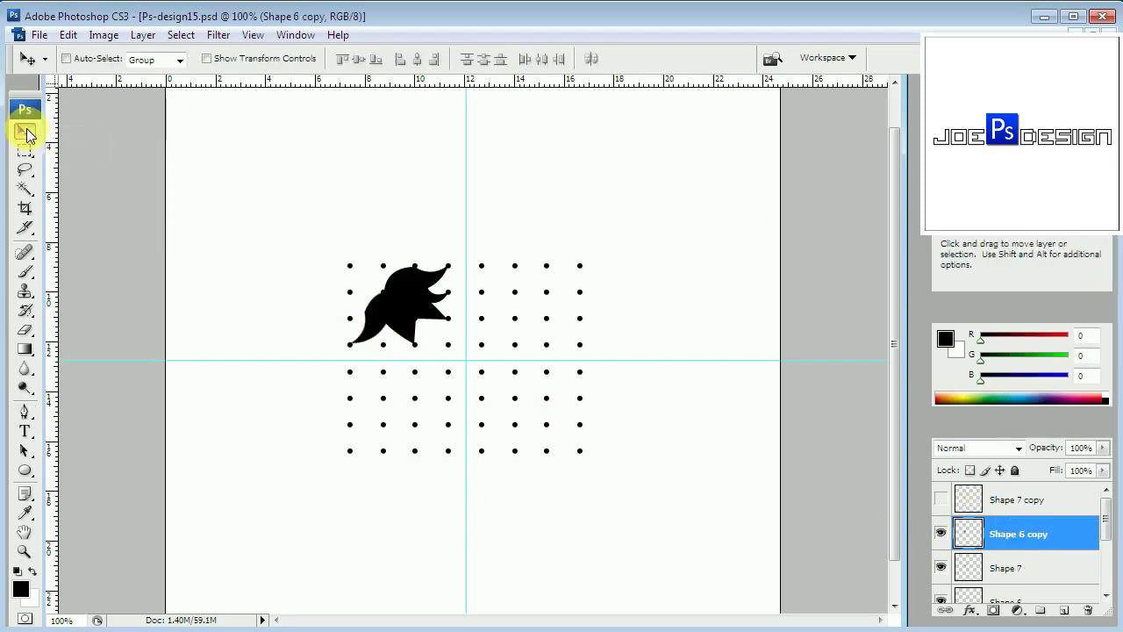
click(24, 411)
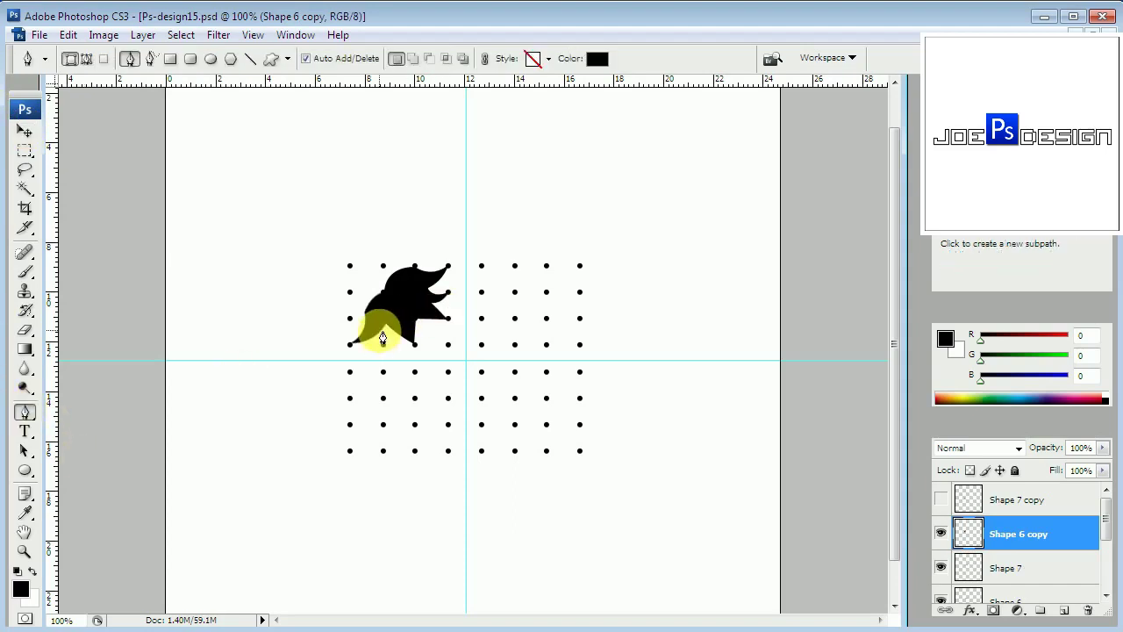
click(384, 344)
drag(389, 351, 379, 358)
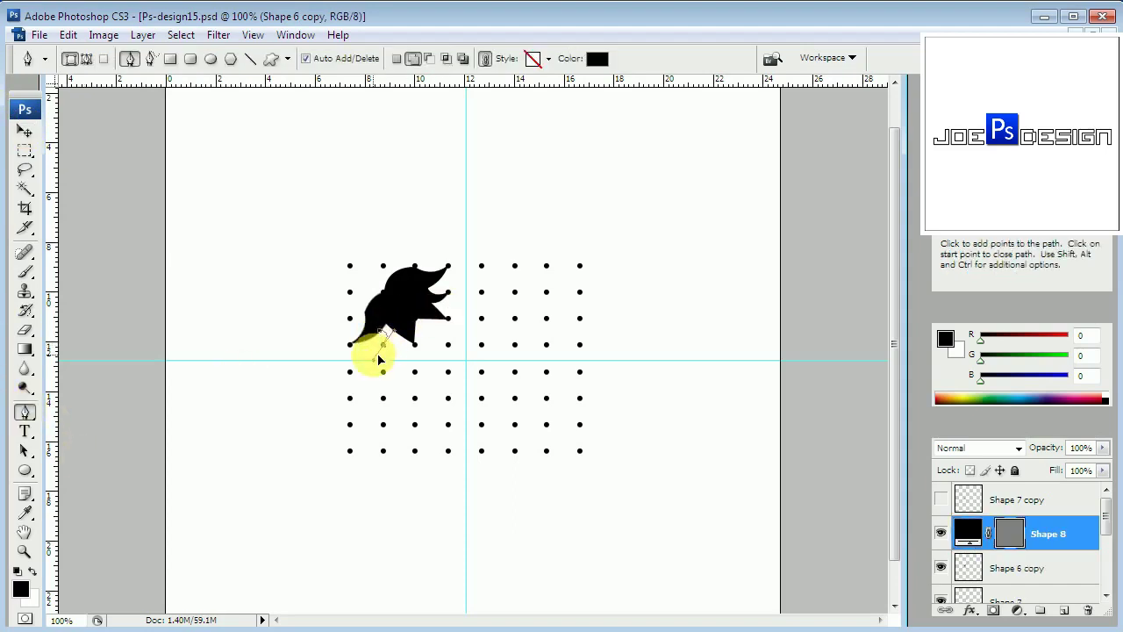
alt+click(384, 343)
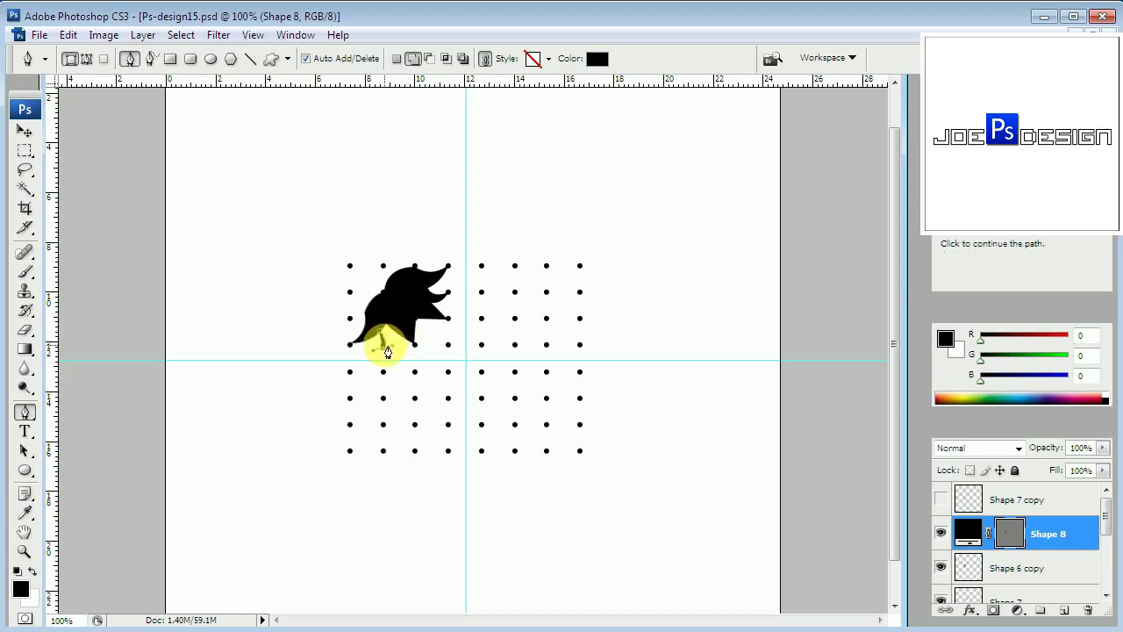
click(383, 343)
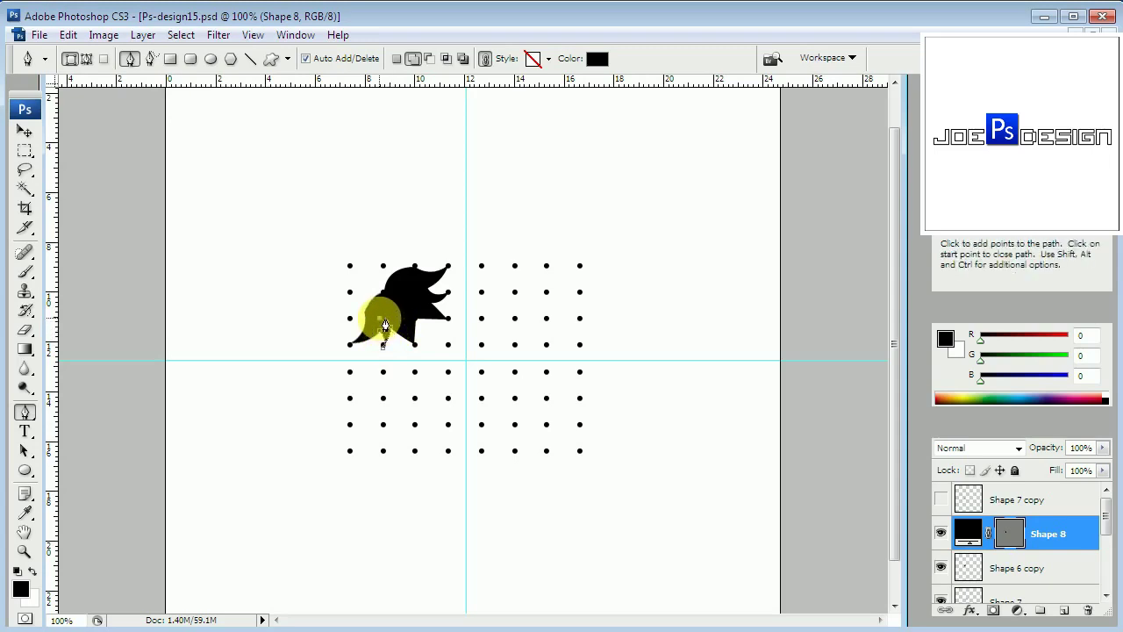
click(384, 324)
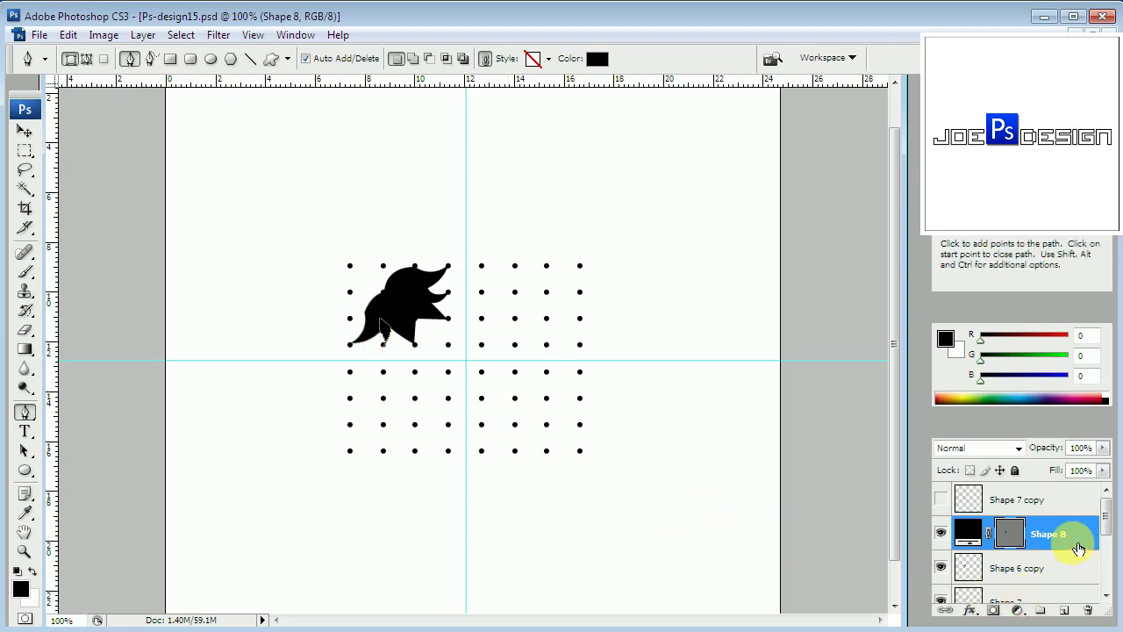
right_click(1079, 548)
click(1110, 257)
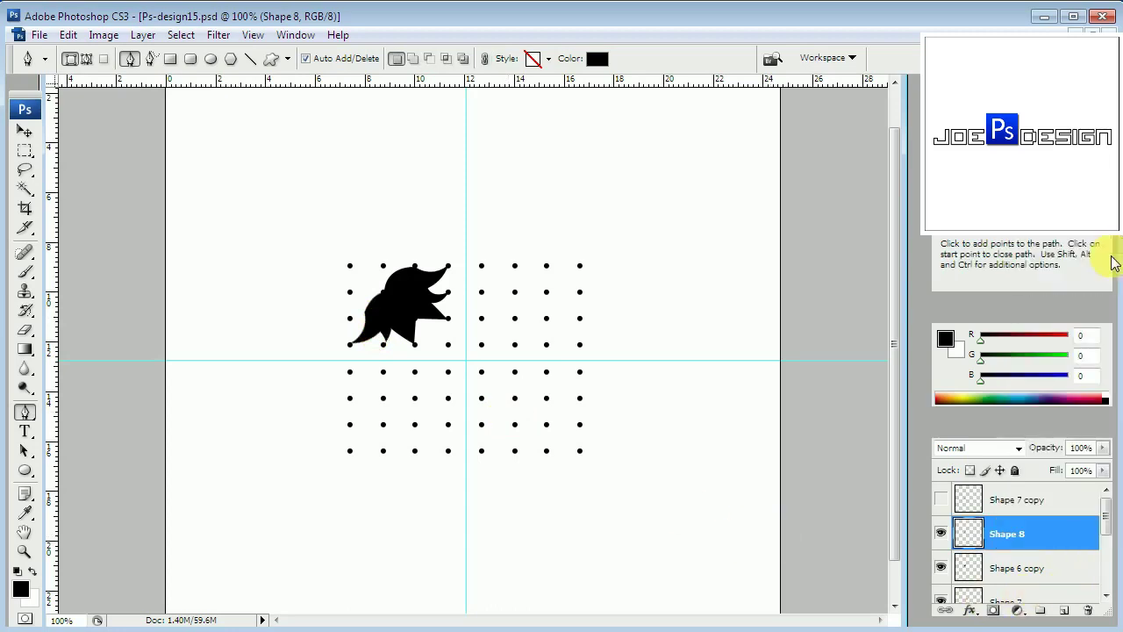
Merge Shape 8 down into Shape 6 copy, checking the result by toggling layer visibility
click(24, 132)
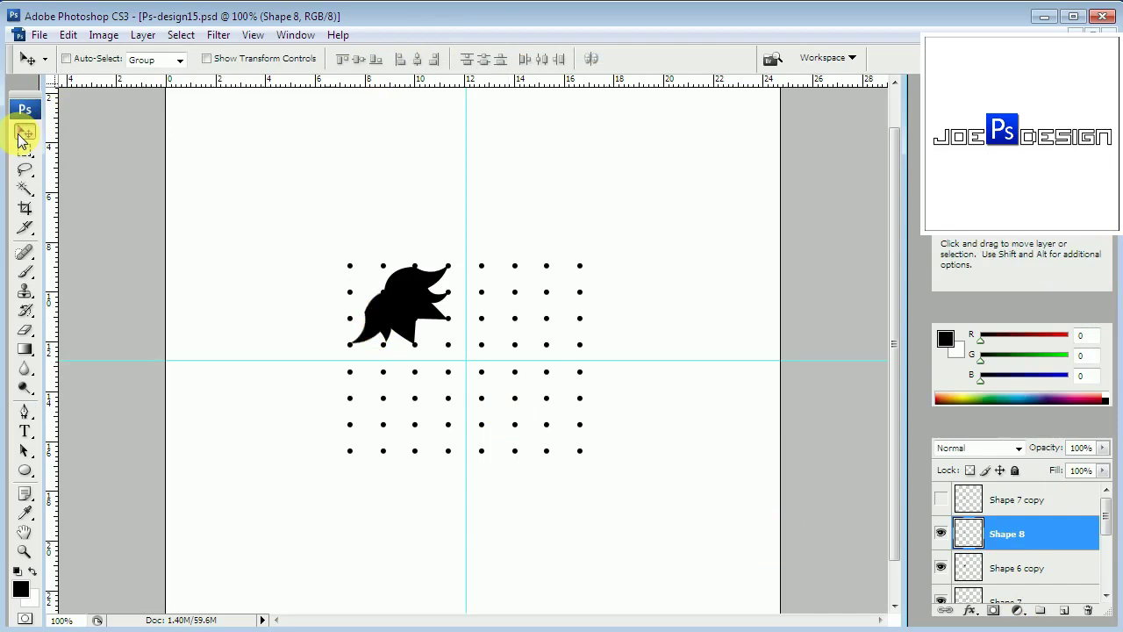
key(ctrl+e)
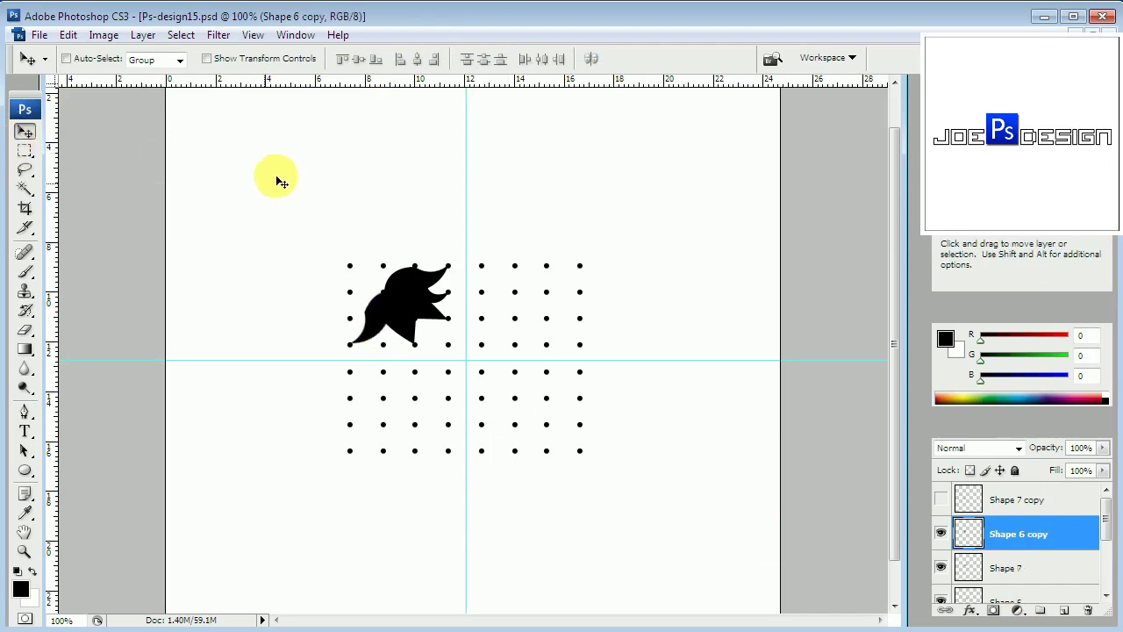
click(942, 499)
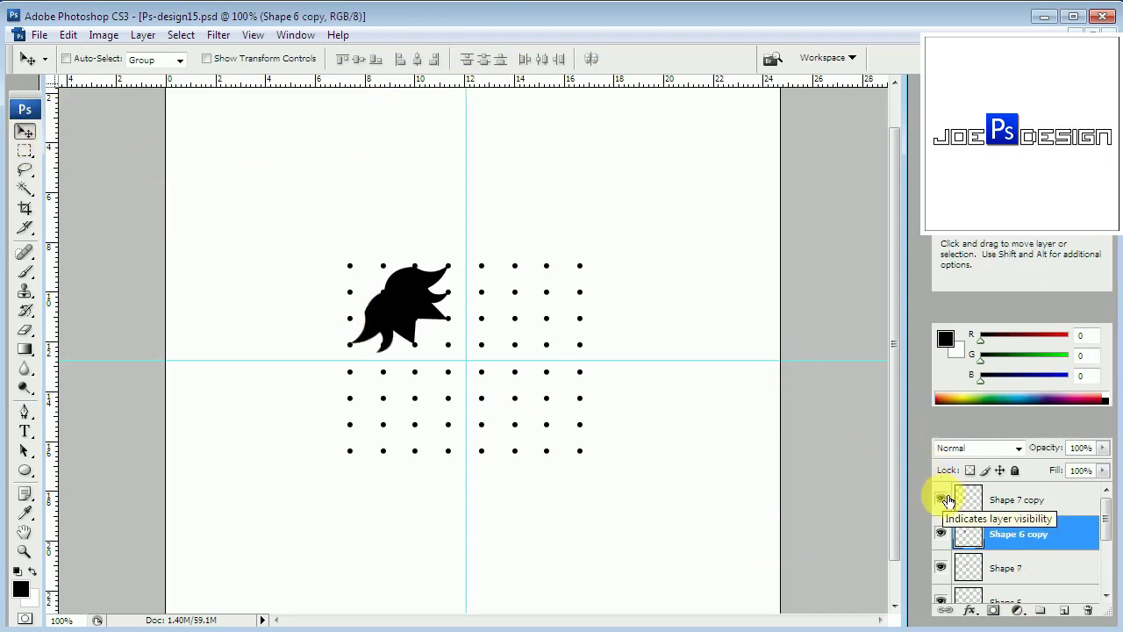
click(941, 500)
click(942, 499)
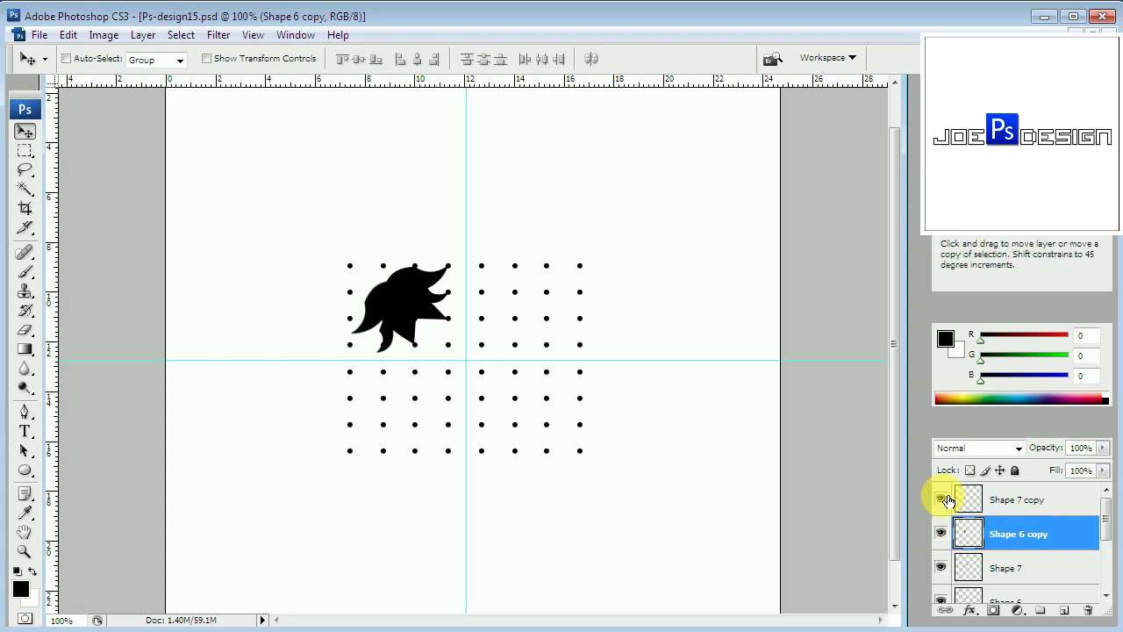
key(ctrl+z)
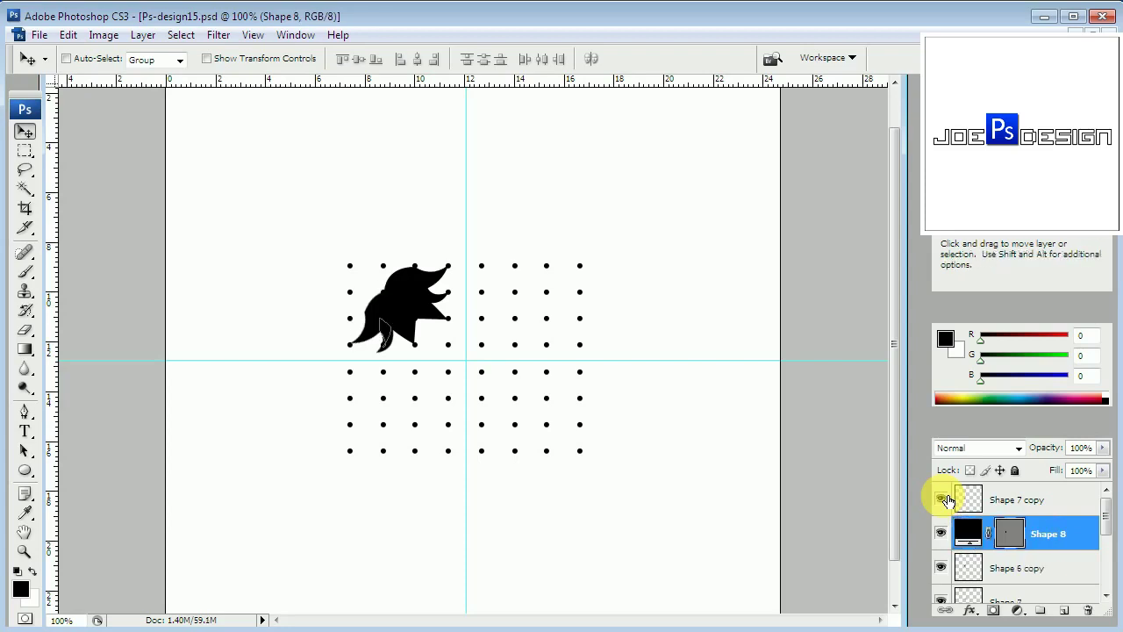
key(ctrl+e)
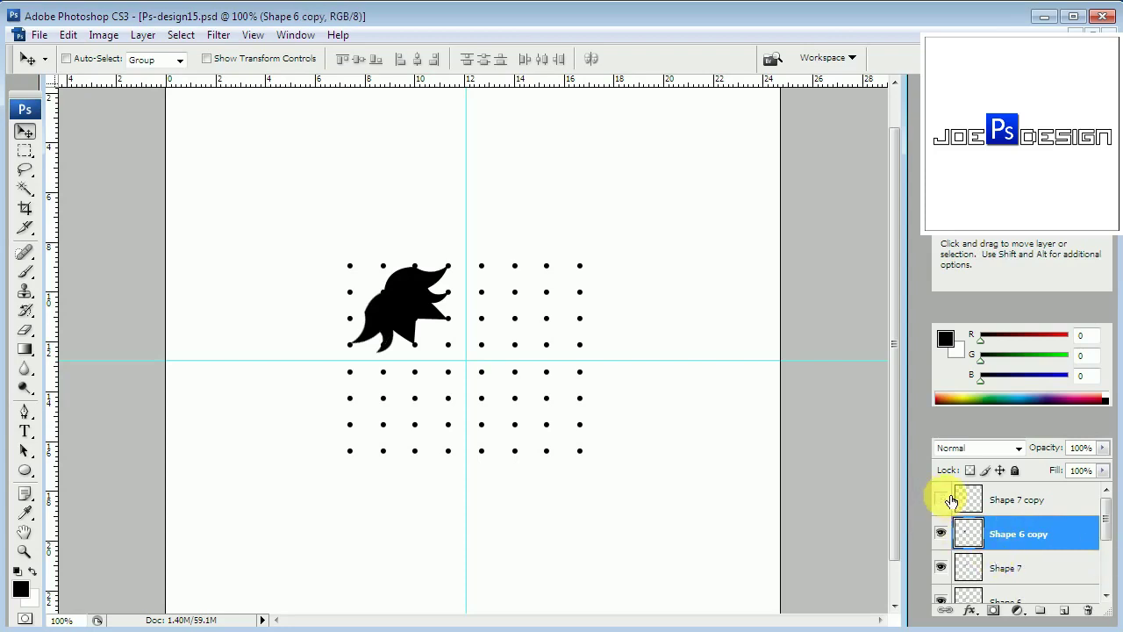
click(941, 533)
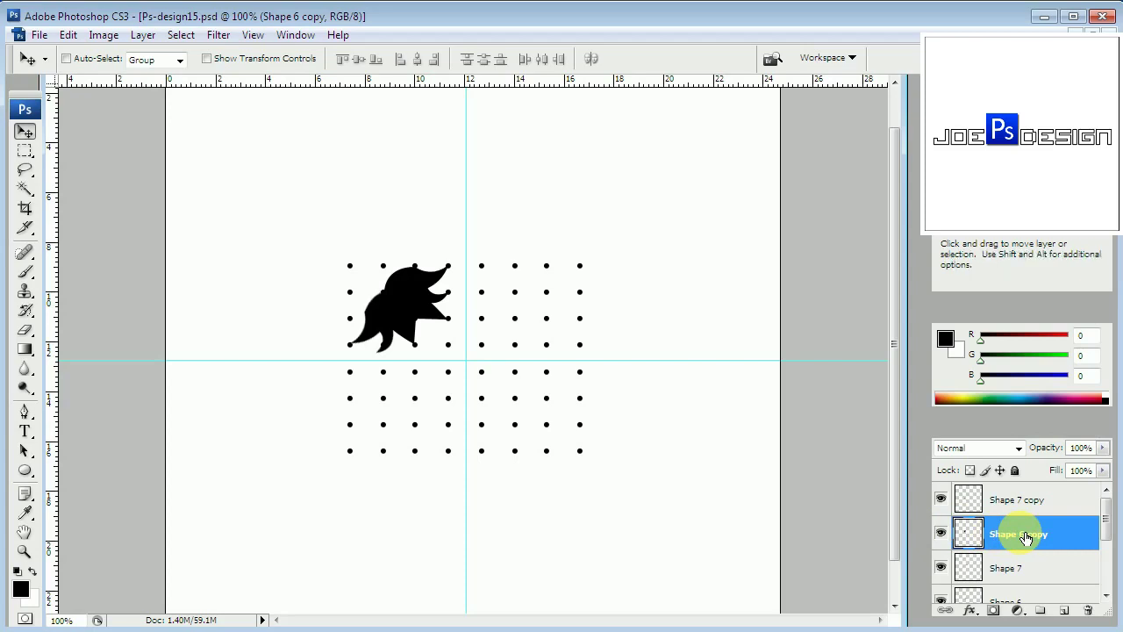
Select the Shape 7 copy layer and bring up the layer style effects list
click(1041, 508)
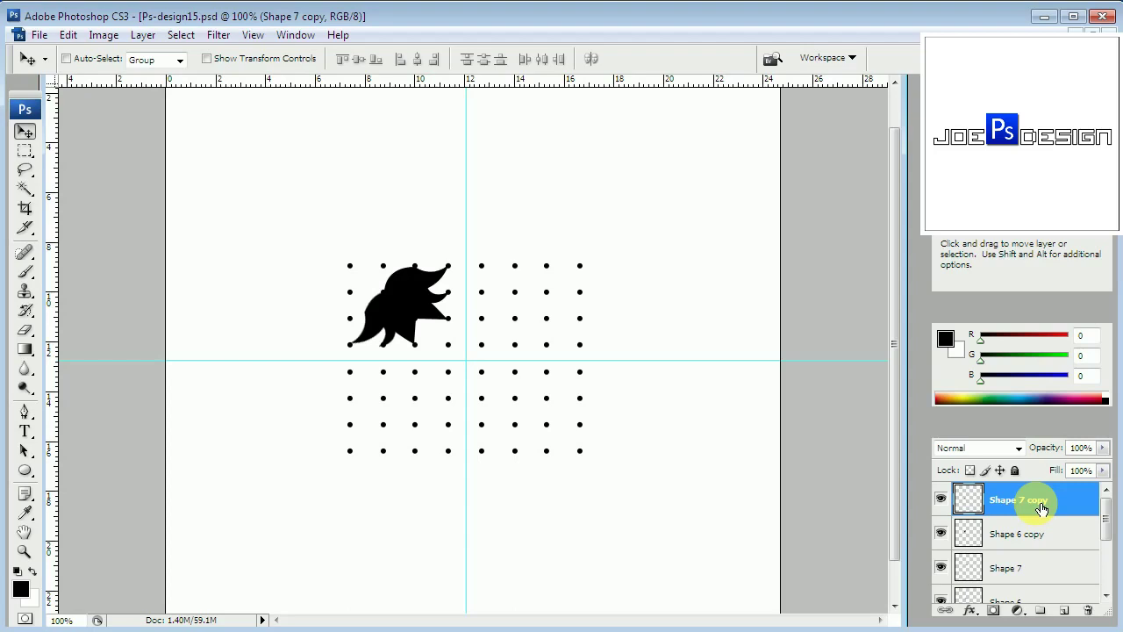
click(1105, 595)
shift+click(1065, 534)
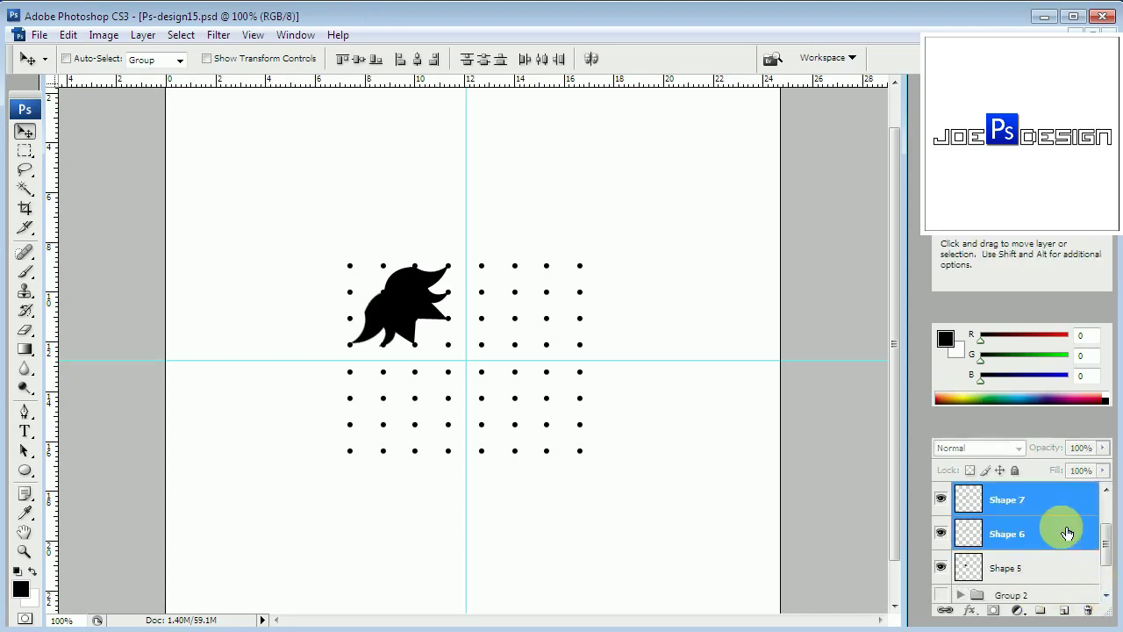
scroll(1065, 531, down, 2)
click(972, 611)
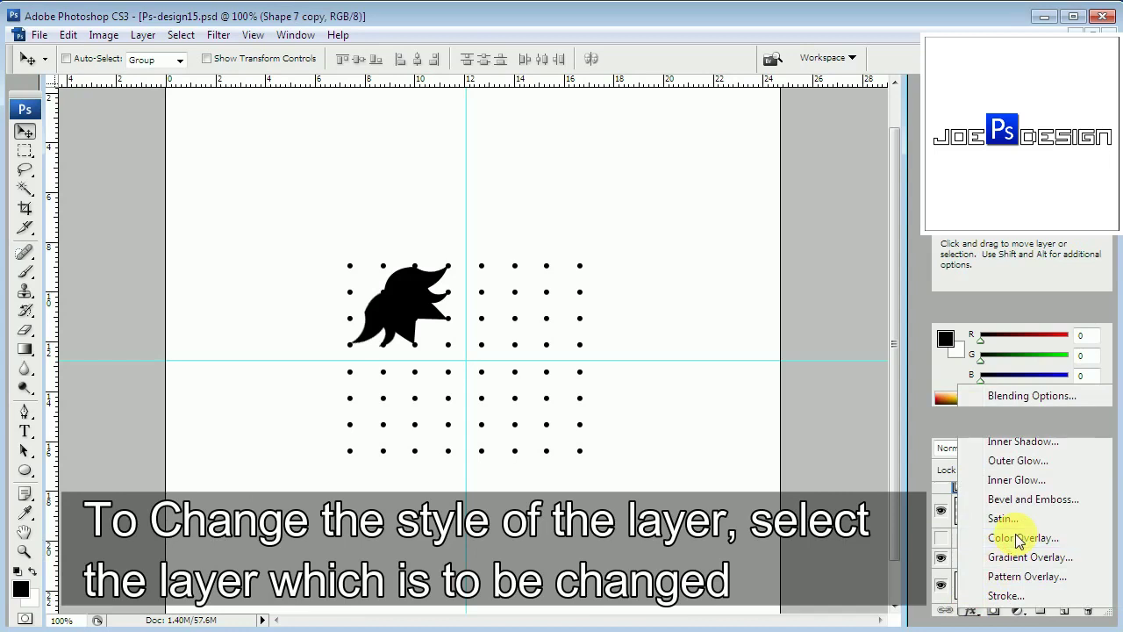
Give the petals a red Color Overlay and Shape 5 a navy #18007e Color Overlay
click(1008, 536)
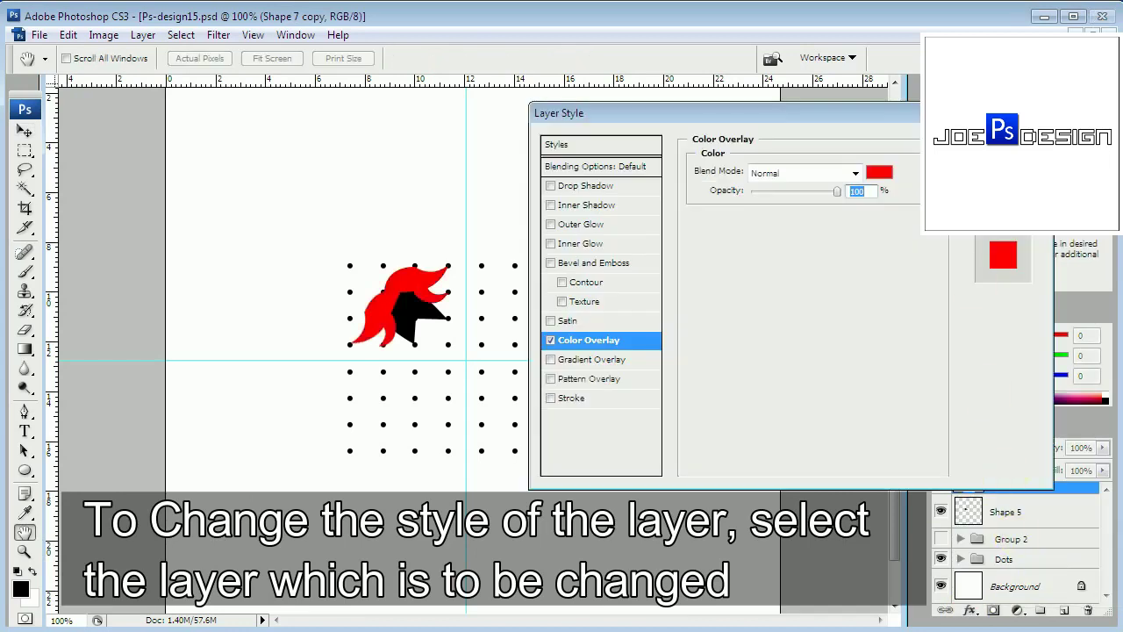
key(Return)
click(1021, 547)
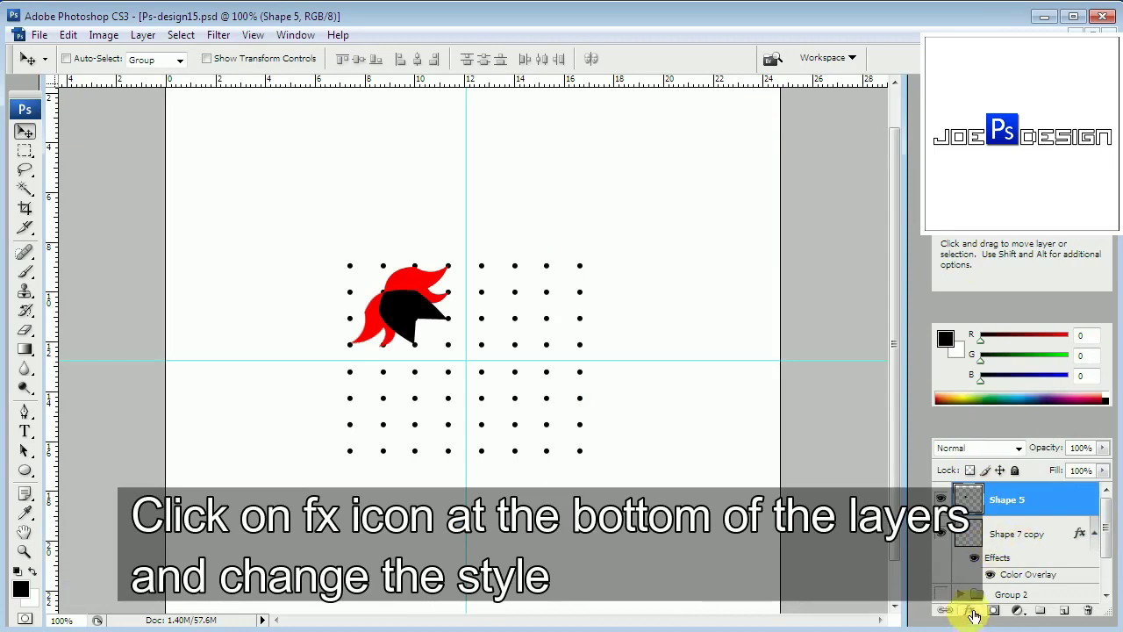
click(970, 611)
click(1009, 537)
click(876, 172)
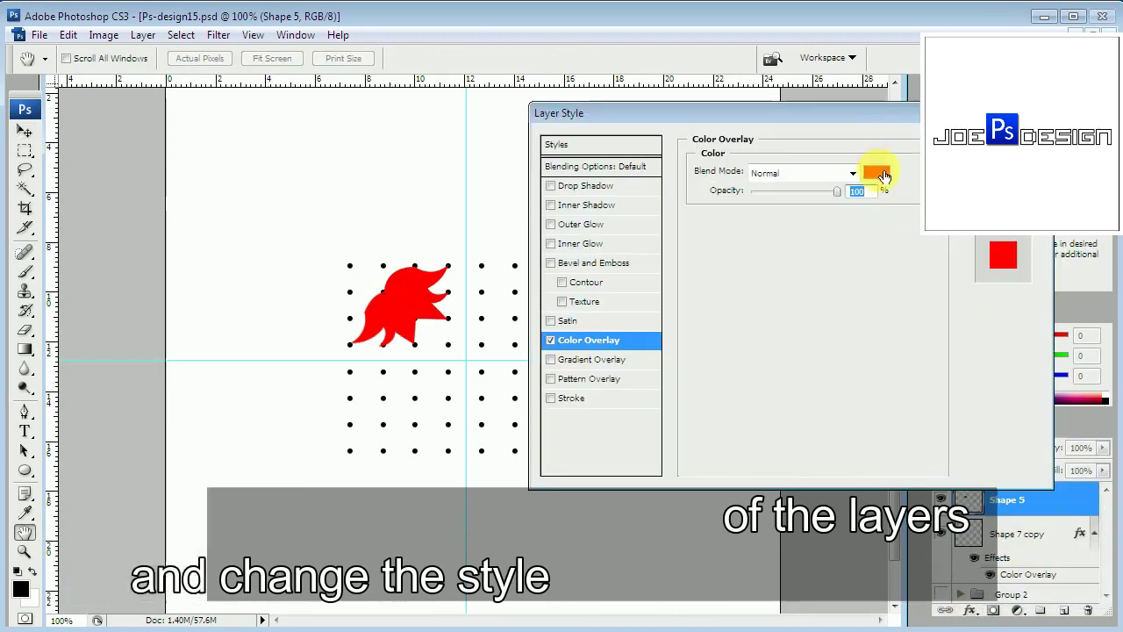
click(525, 513)
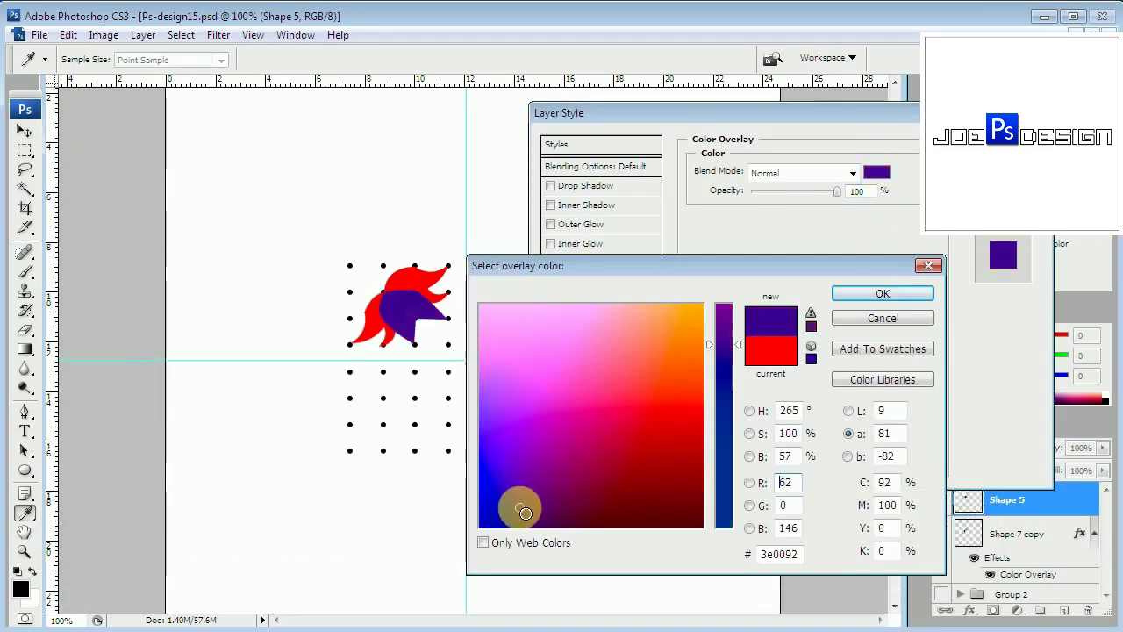
drag(524, 513, 518, 524)
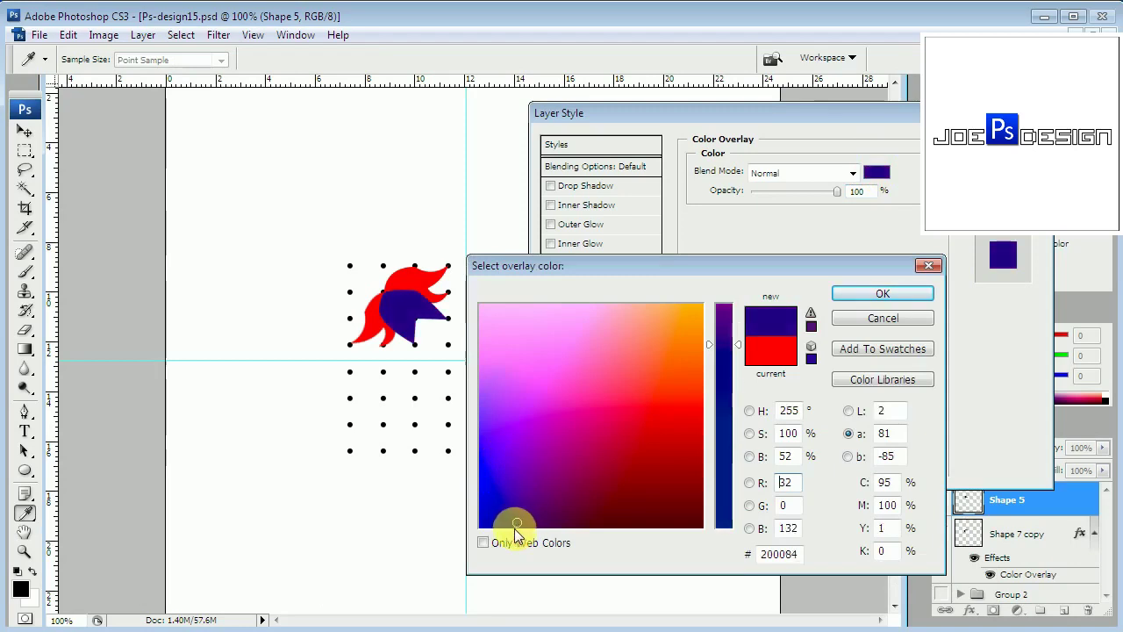
click(894, 293)
key(Return)
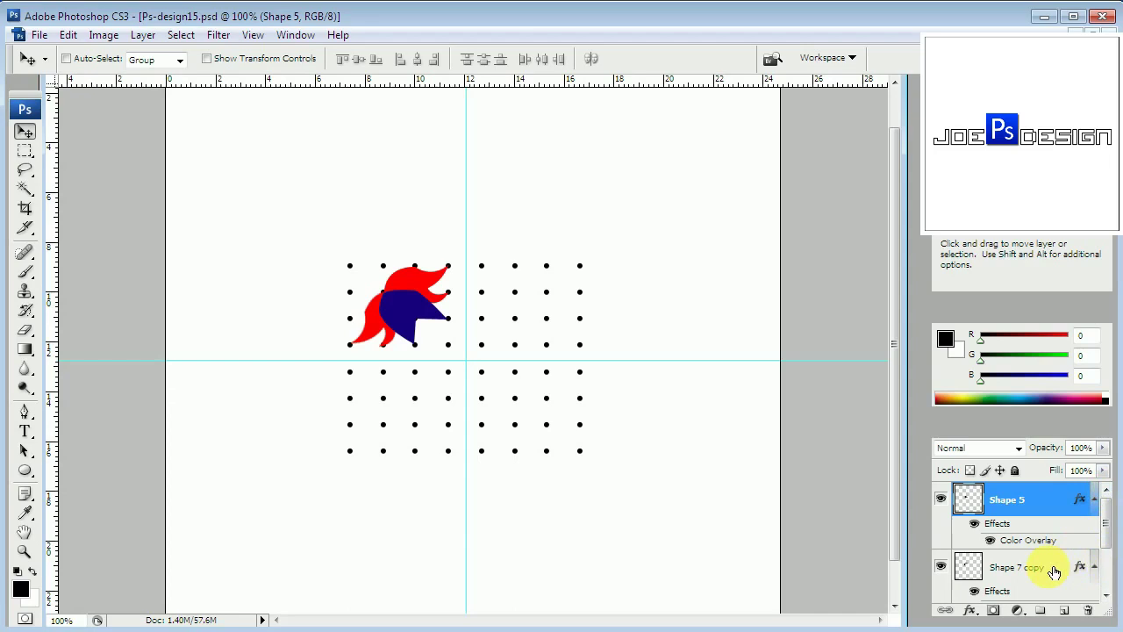
Add a 1 px black (000) Stroke layer style to Shape 7 copy
click(941, 567)
click(941, 566)
click(1027, 564)
double_click(1077, 553)
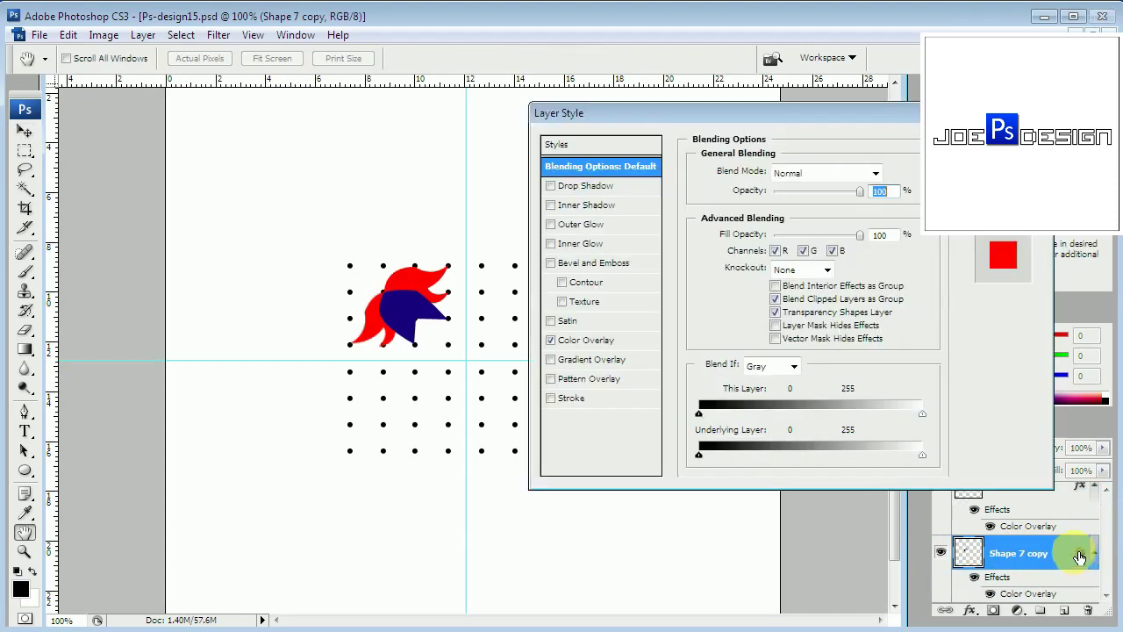
click(570, 400)
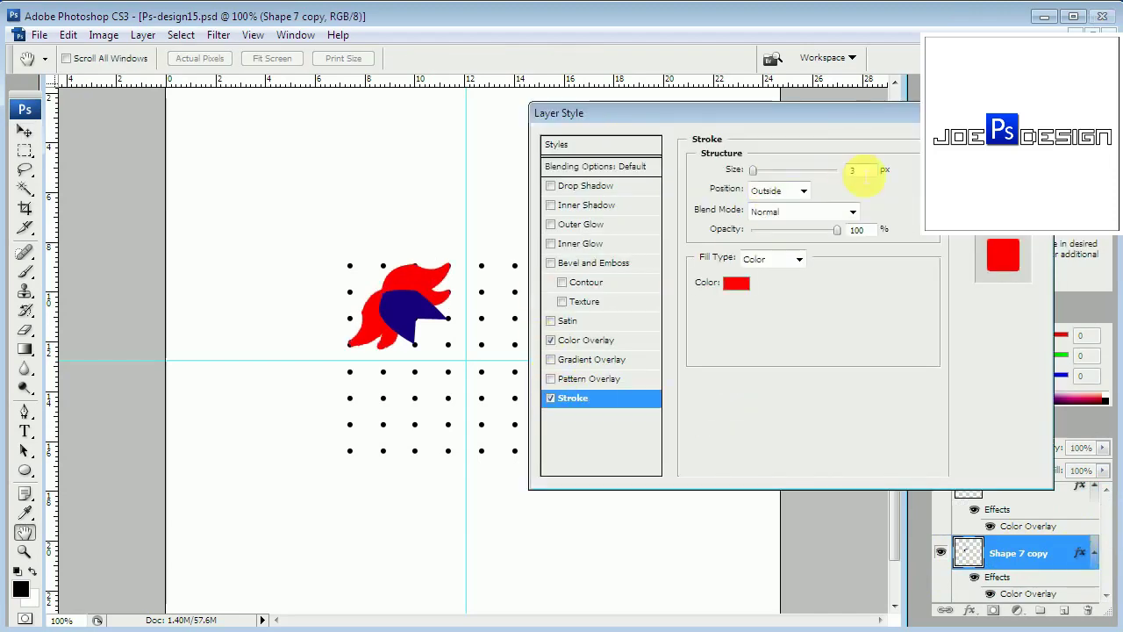
click(736, 282)
click(776, 553)
text(000000)
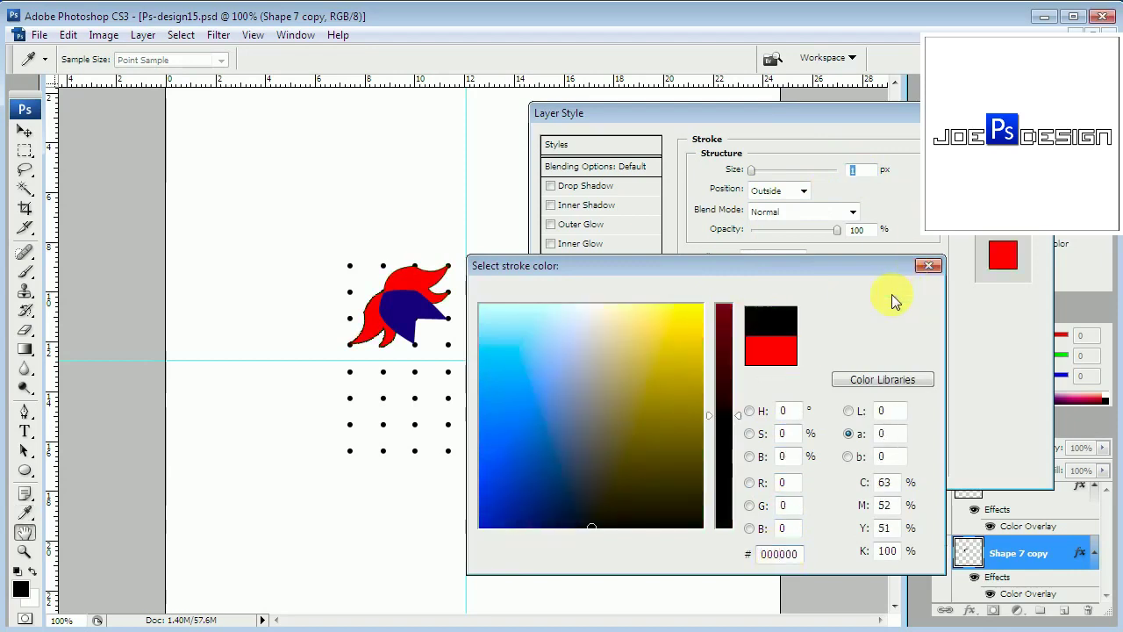
click(888, 294)
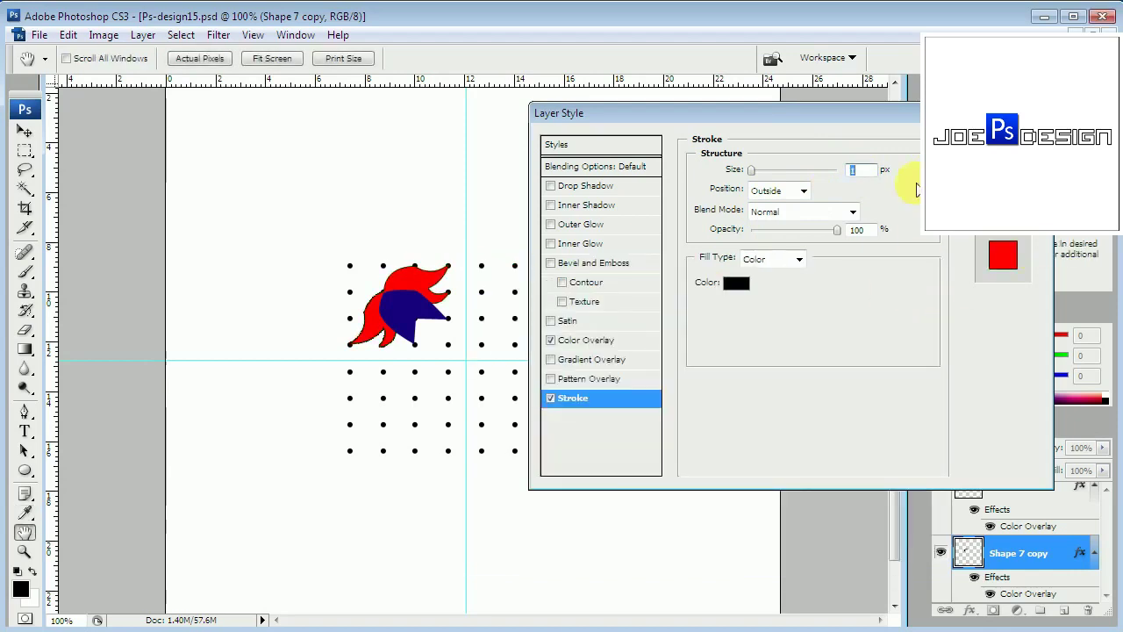
key(Return)
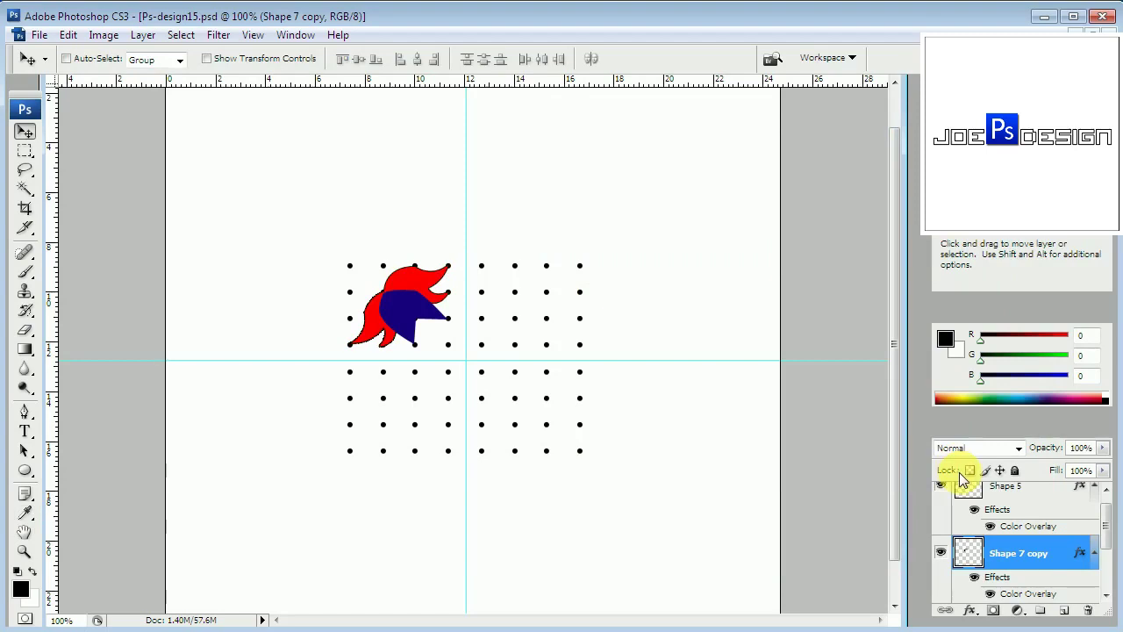
Draw a thin black curved stem at the flower's top-left and rasterize its Shape 6 layer
click(25, 411)
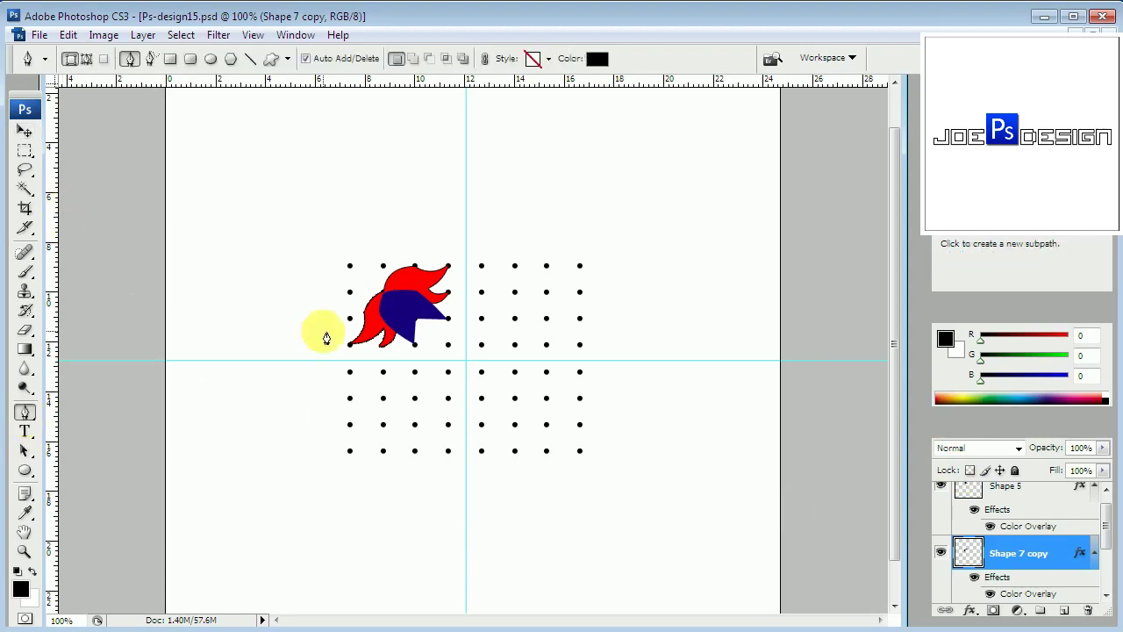
click(351, 265)
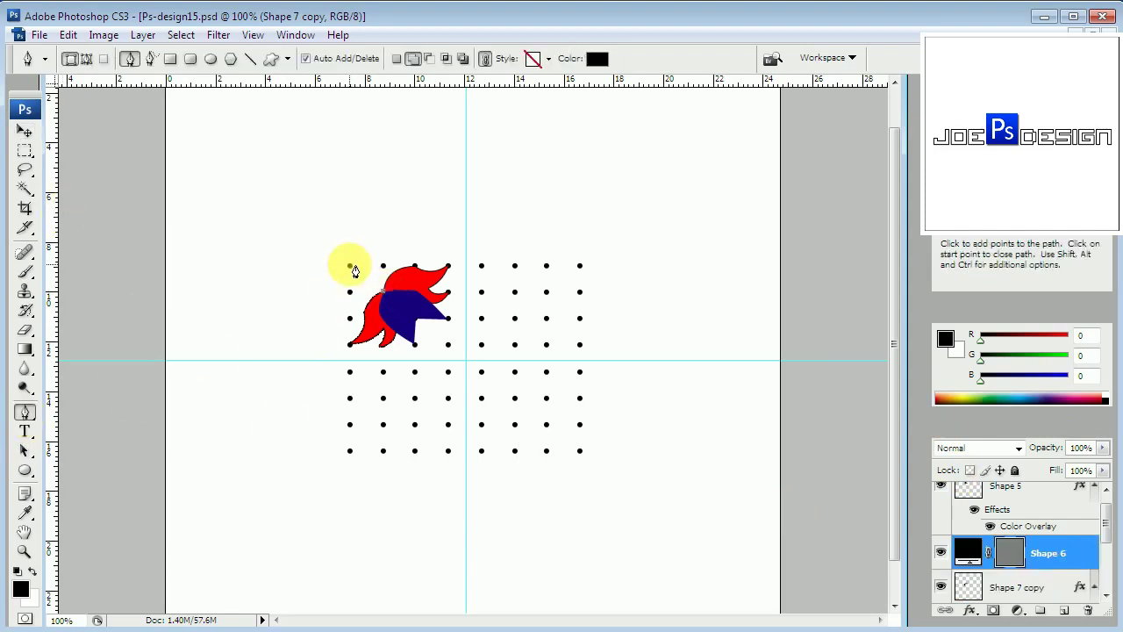
drag(354, 272, 337, 273)
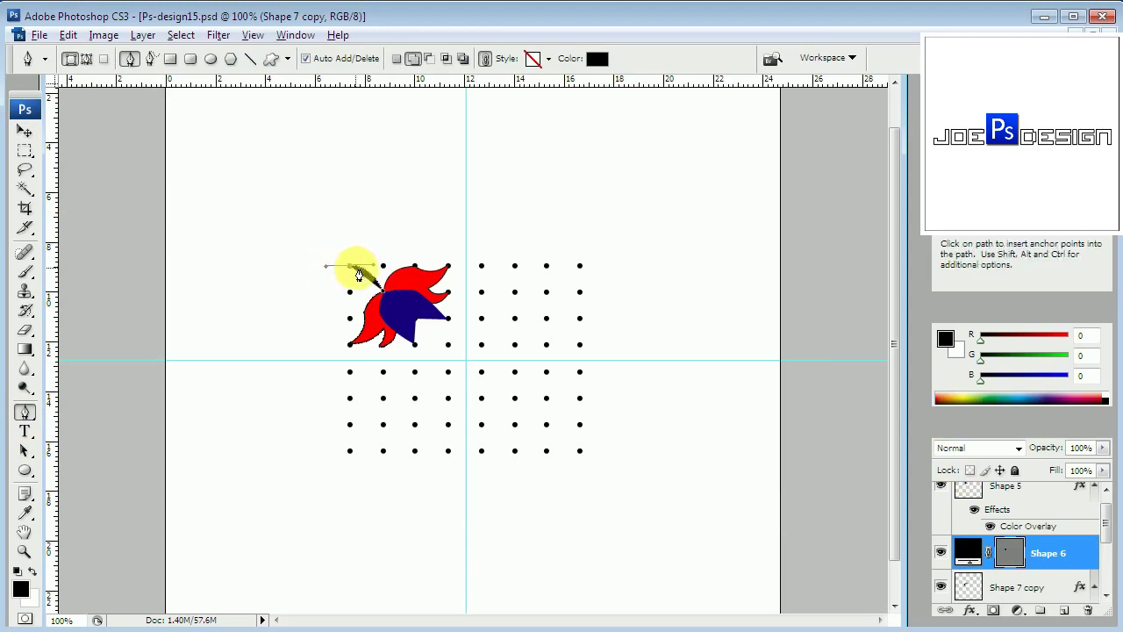
click(352, 267)
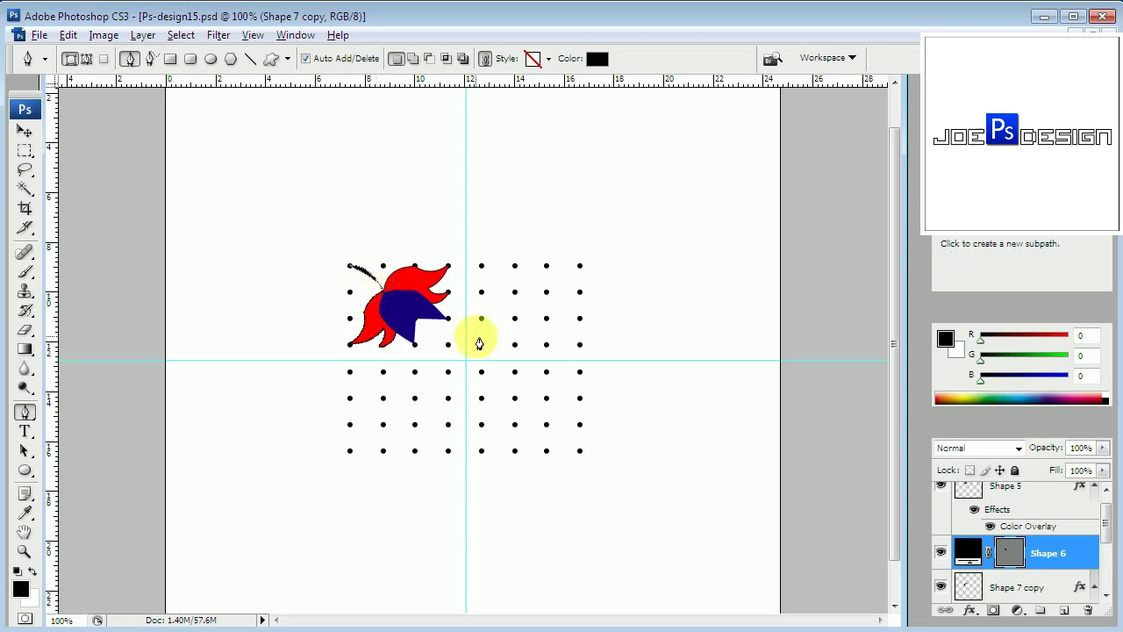
click(1077, 547)
right_click(1076, 549)
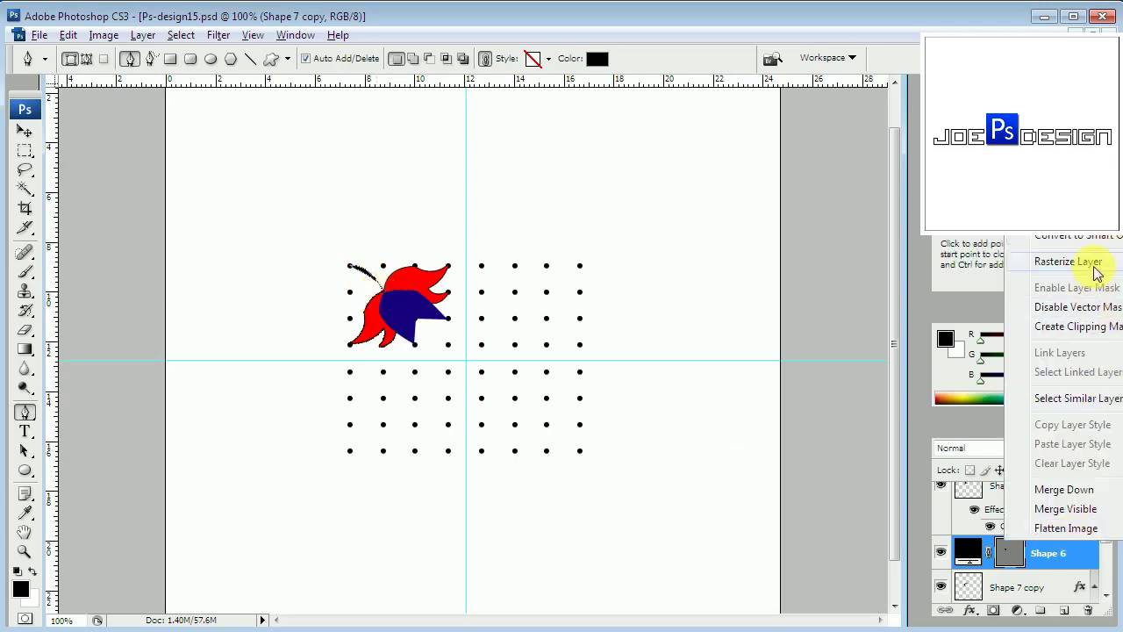
click(1097, 263)
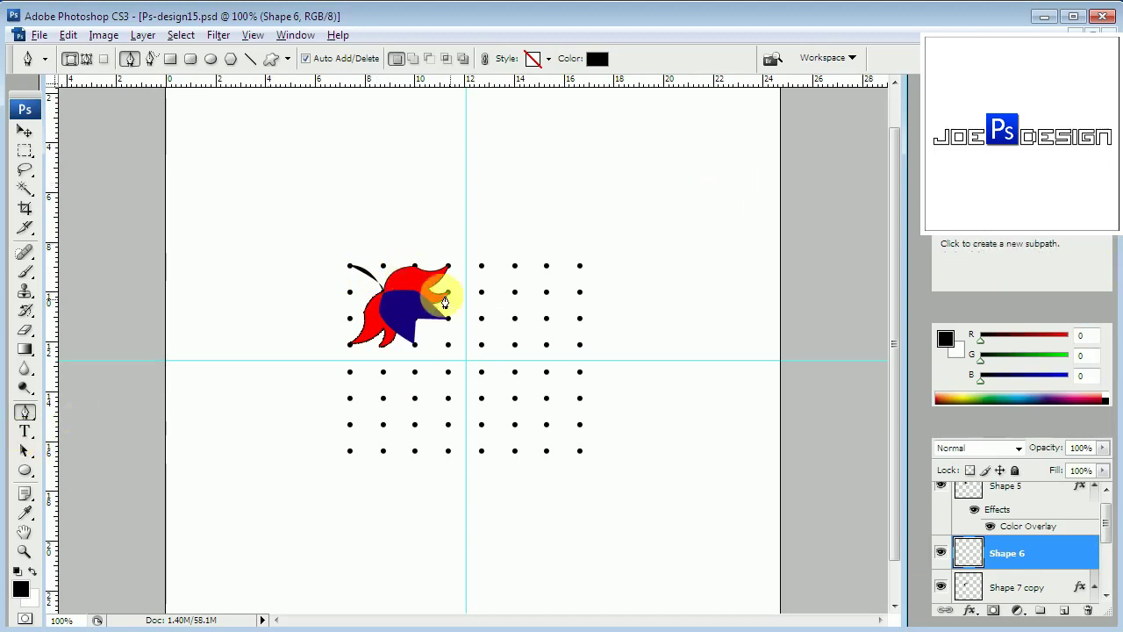
Draw a curved black leaf at the stem's tip and rasterize its Shape 7 layer
drag(353, 267, 392, 280)
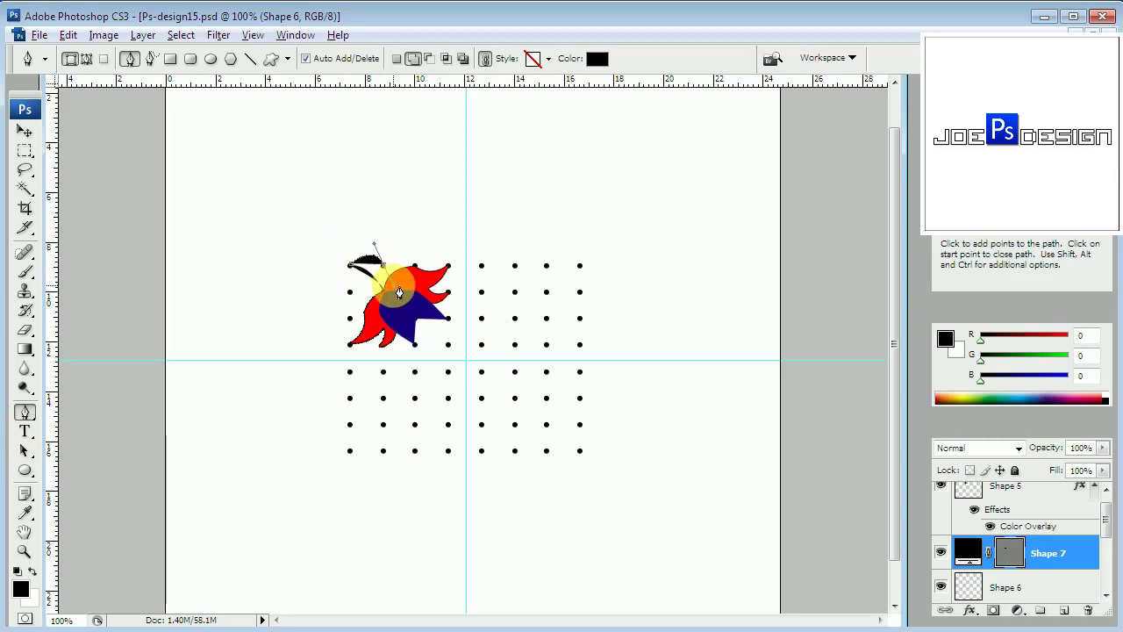
drag(392, 280, 328, 248)
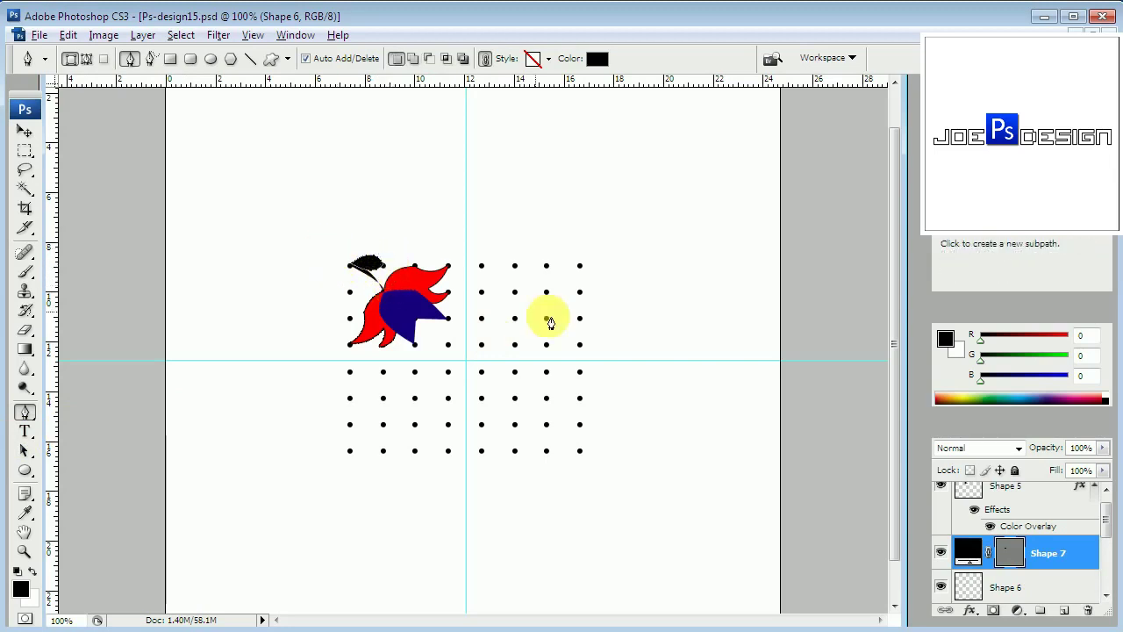
right_click(1080, 546)
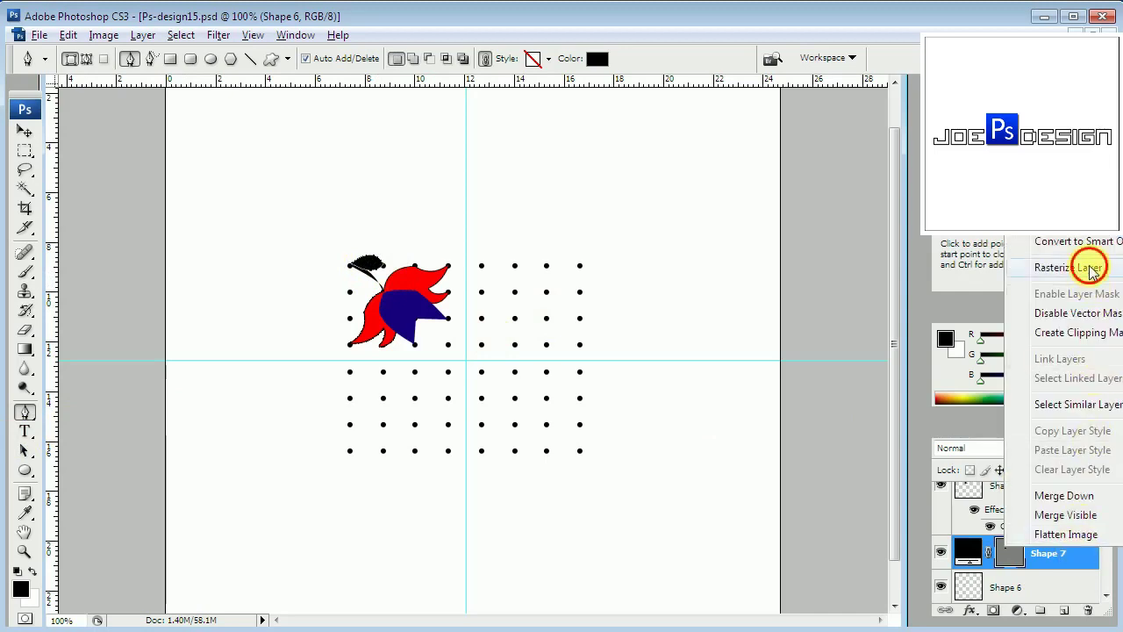
click(1086, 265)
key(alt)
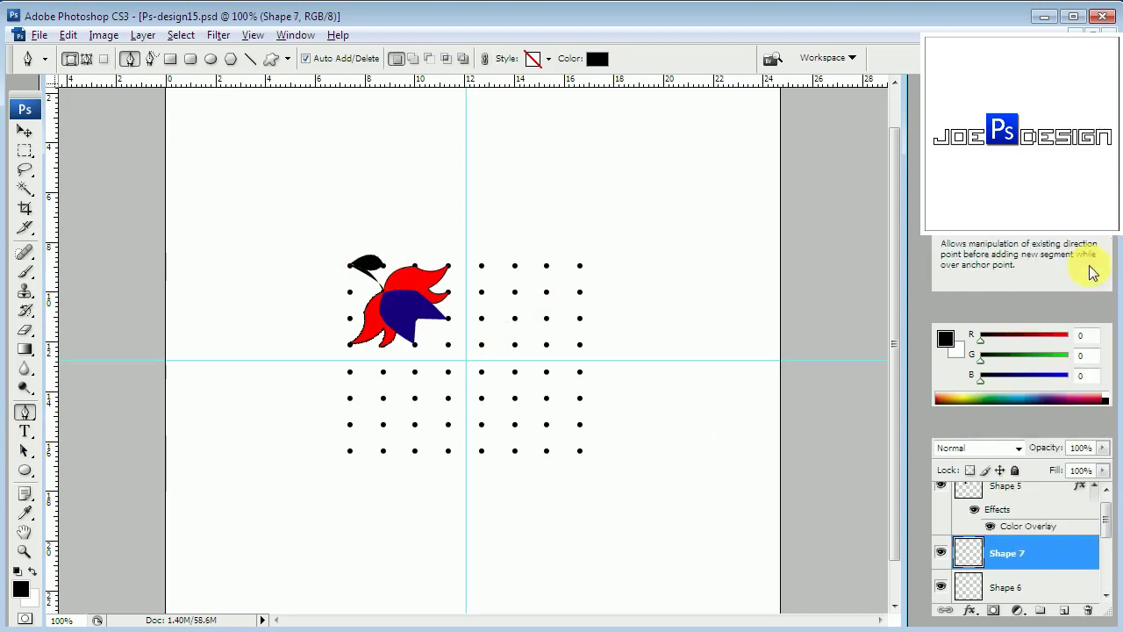
key(ctrl+j)
click(25, 130)
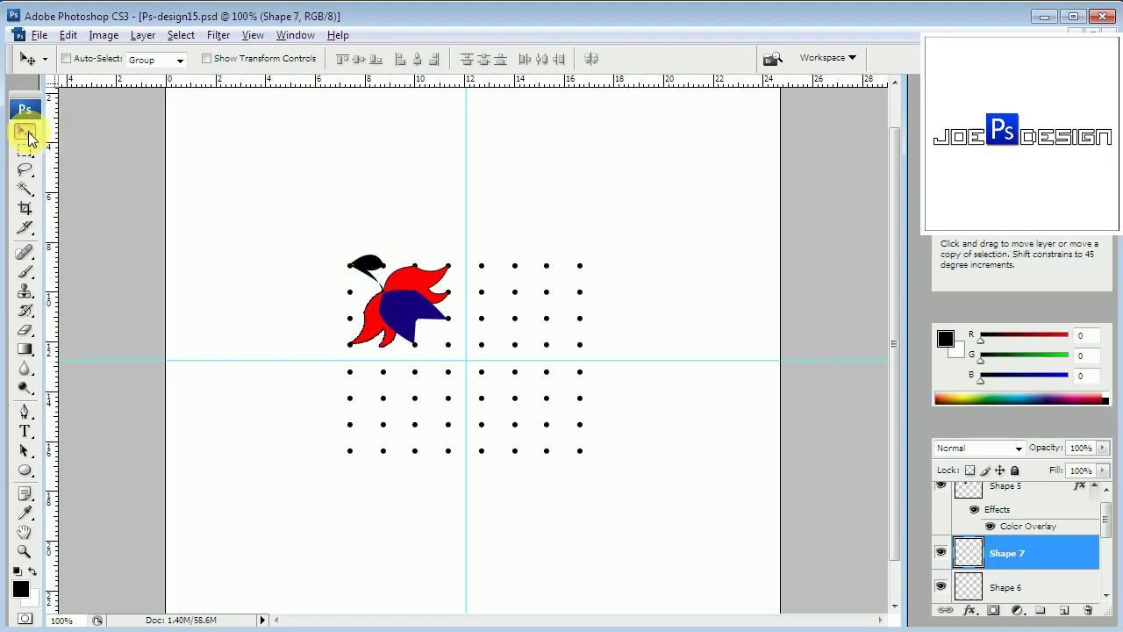
Duplicate the black leaf and rotate the copy about 74.5°
key(Left)
key(Down)
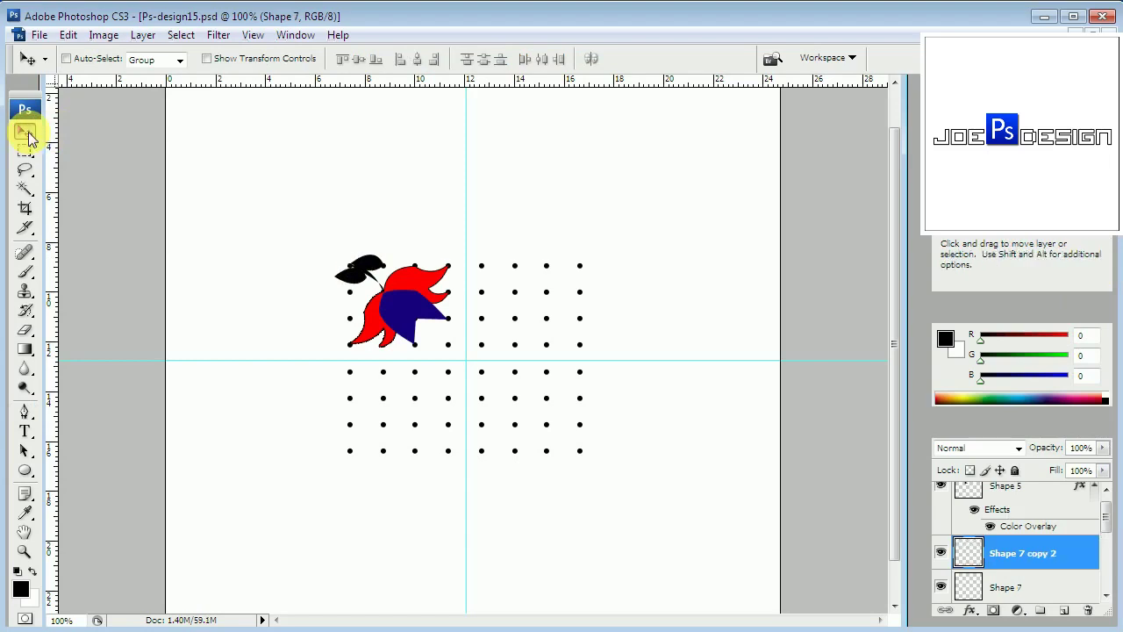
key(ctrl+t)
drag(388, 298, 350, 336)
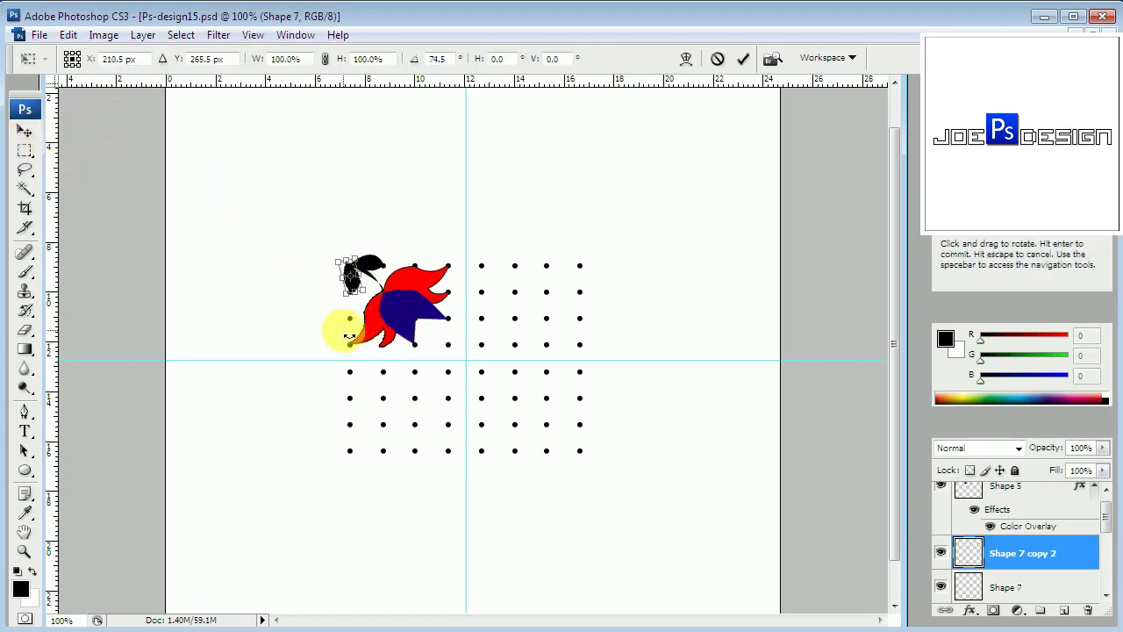
key(Return)
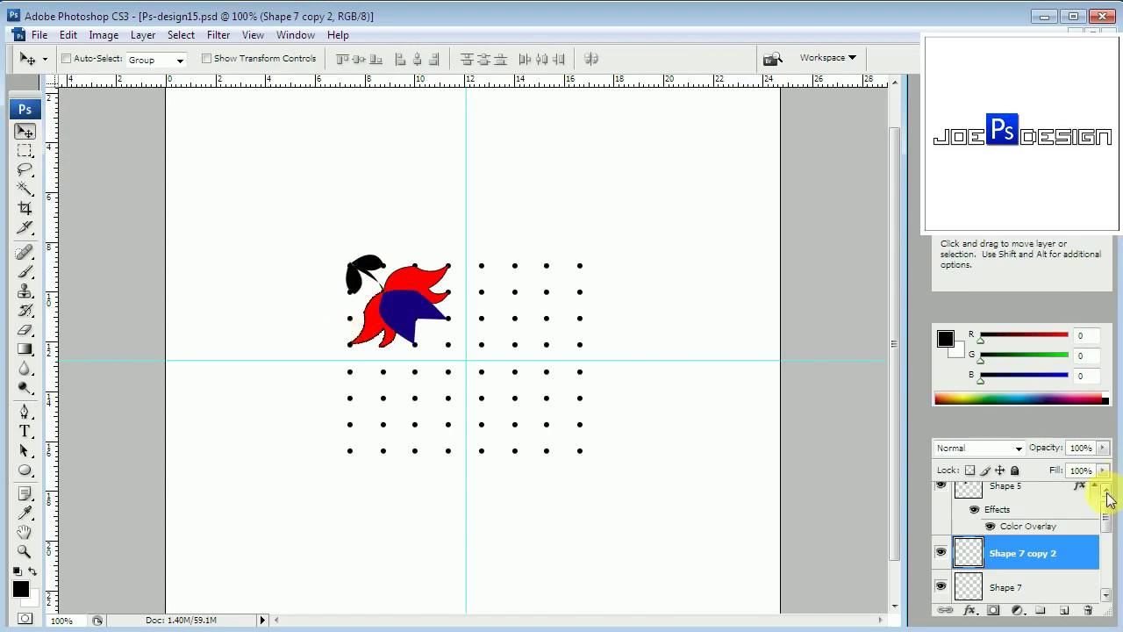
Check the leaf layers' visibility, select both leaves and add a Color Overlay effect
click(1106, 490)
click(940, 566)
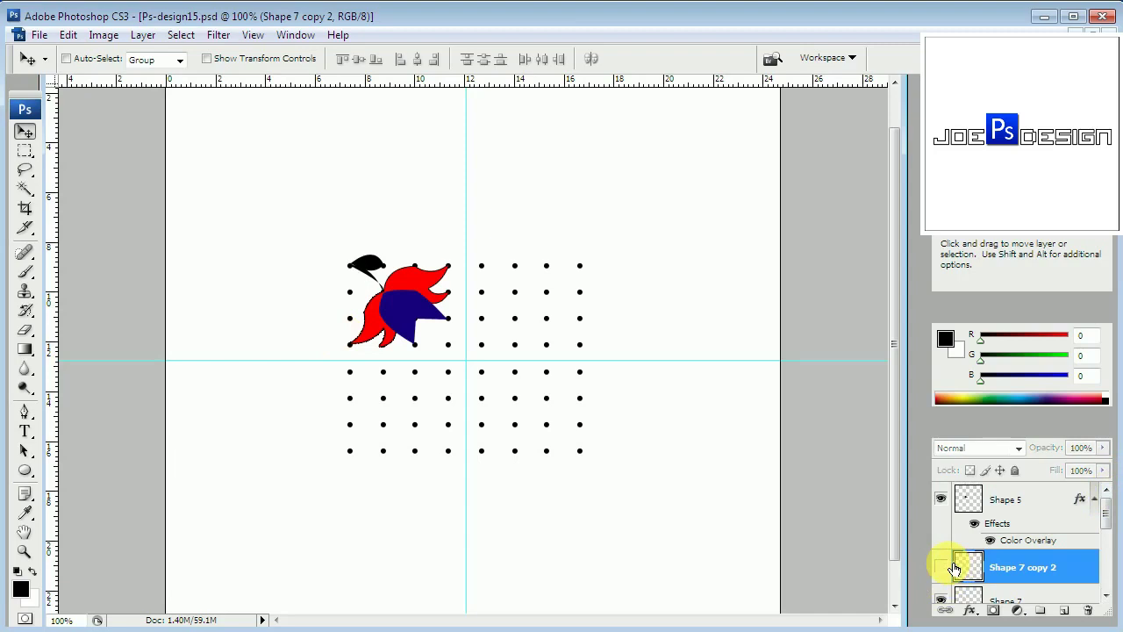
click(943, 498)
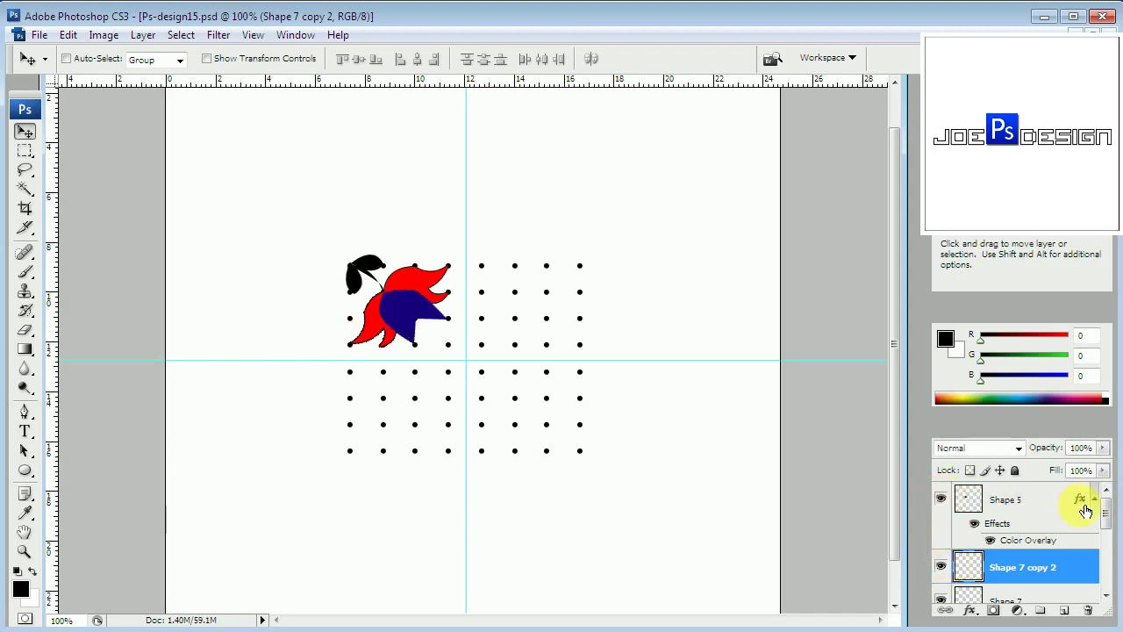
scroll(1101, 571, up, 1)
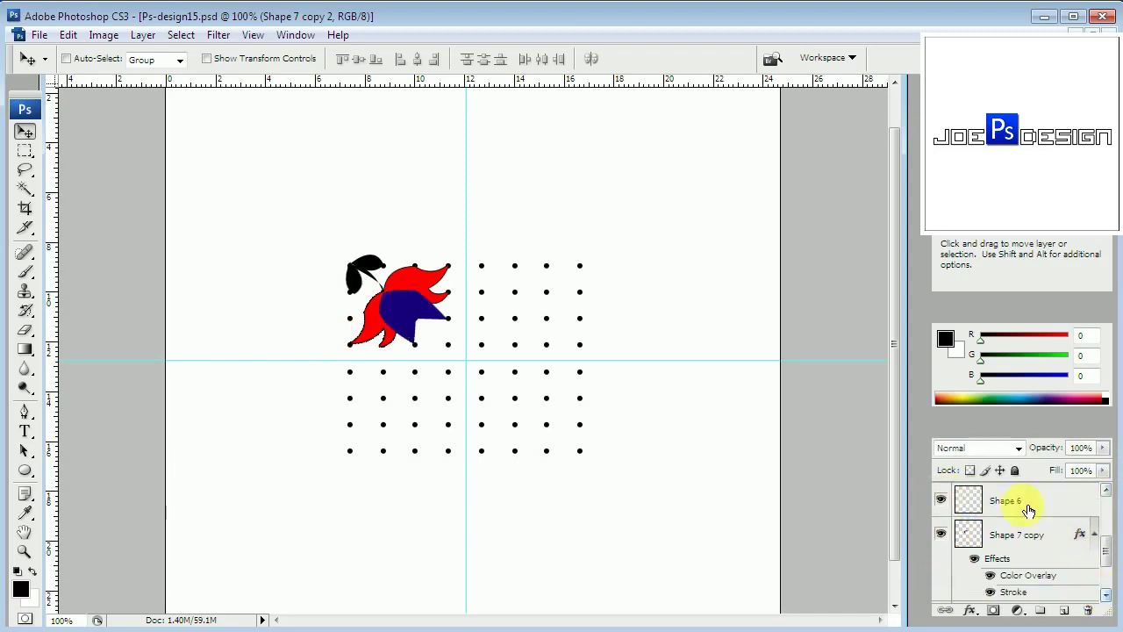
scroll(1107, 492, down, 1)
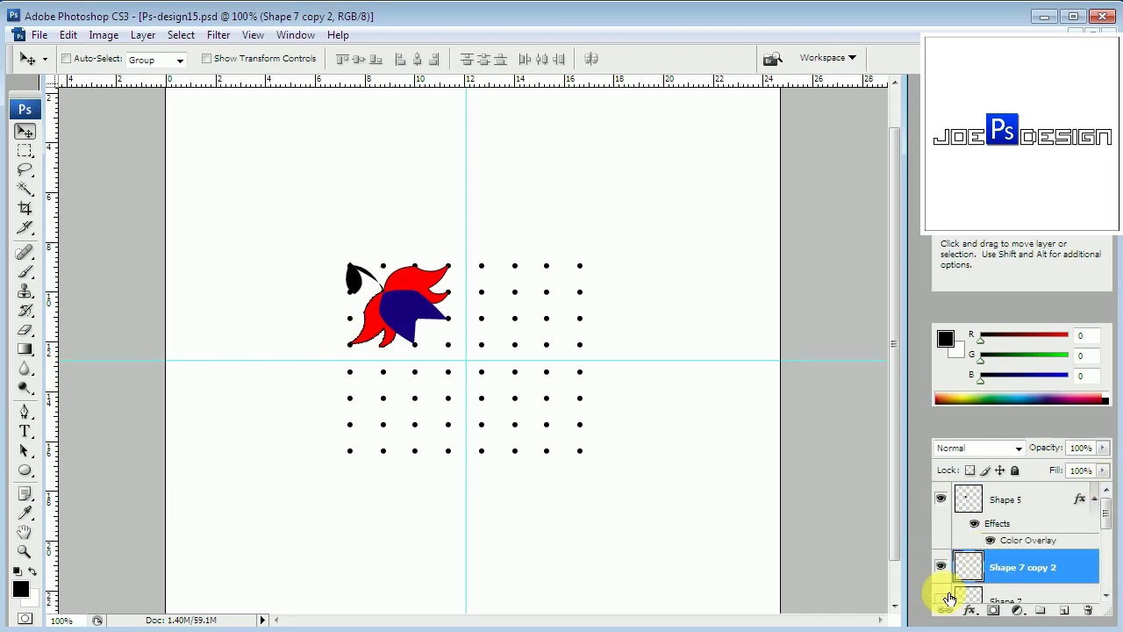
shift+click(1016, 599)
ctrl+click(1016, 600)
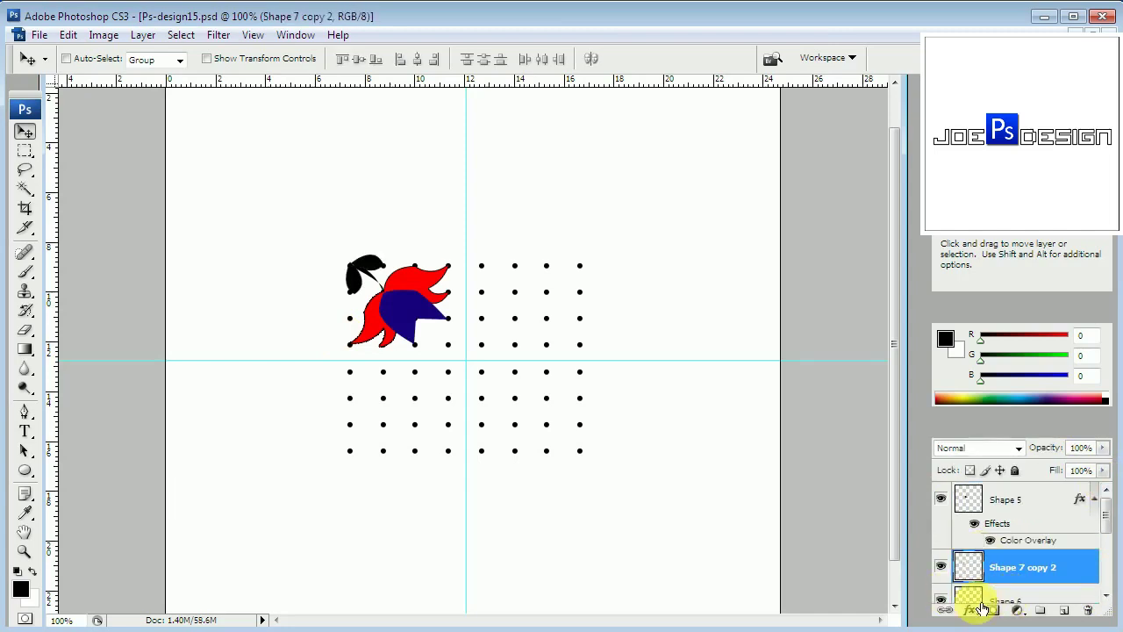
click(969, 609)
click(998, 535)
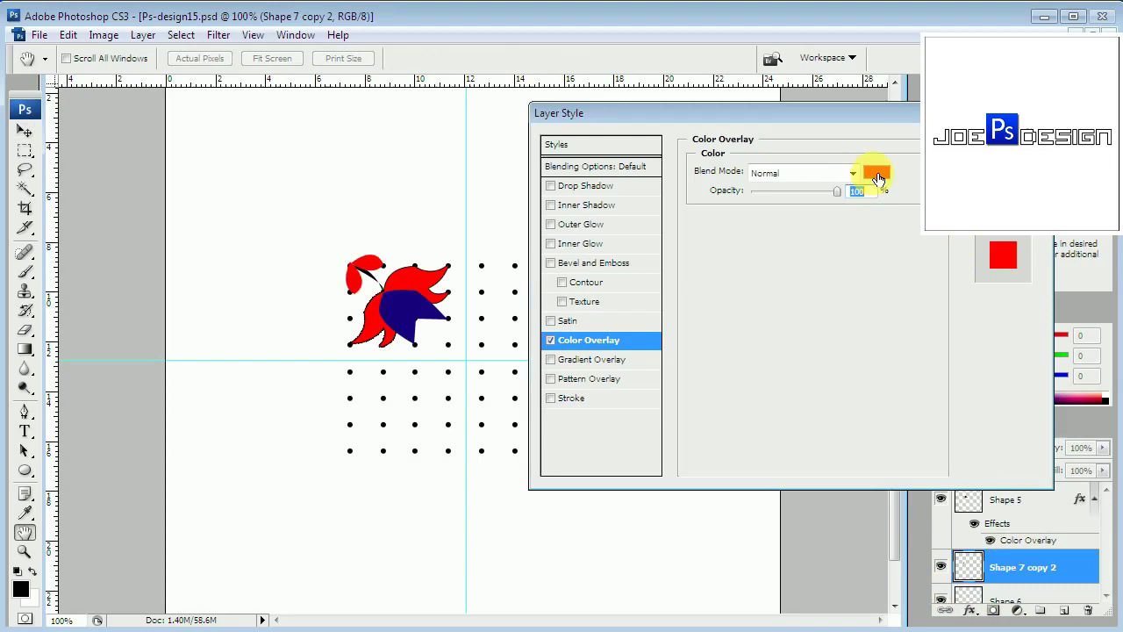
Set the leaves' Color Overlay colour to bright green #00d500
click(877, 172)
click(721, 497)
drag(697, 366, 699, 357)
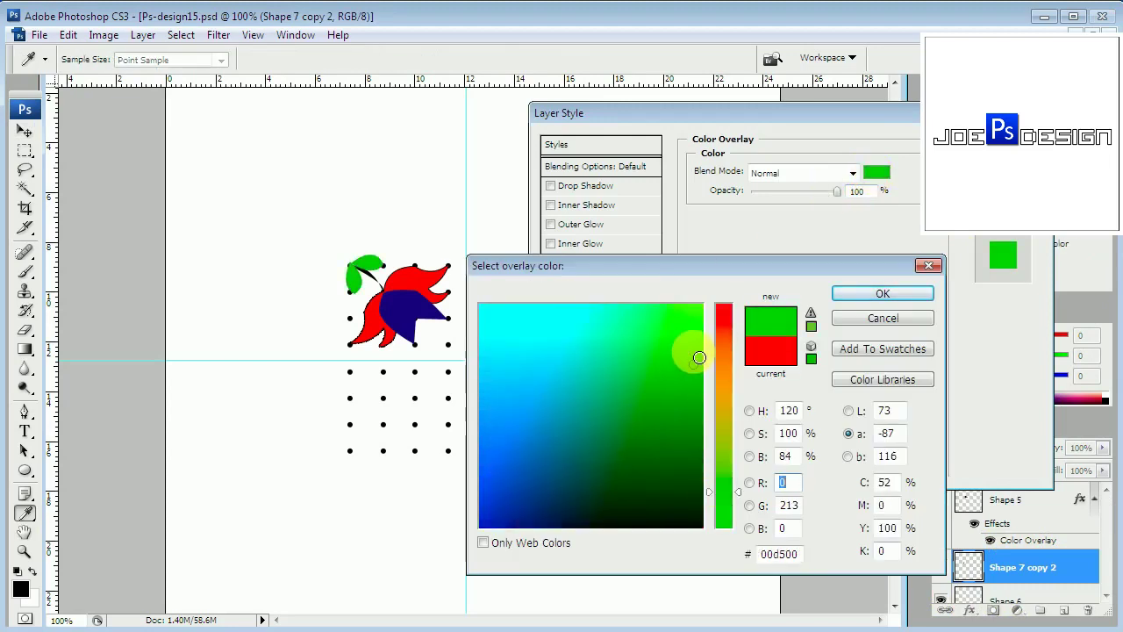
click(894, 293)
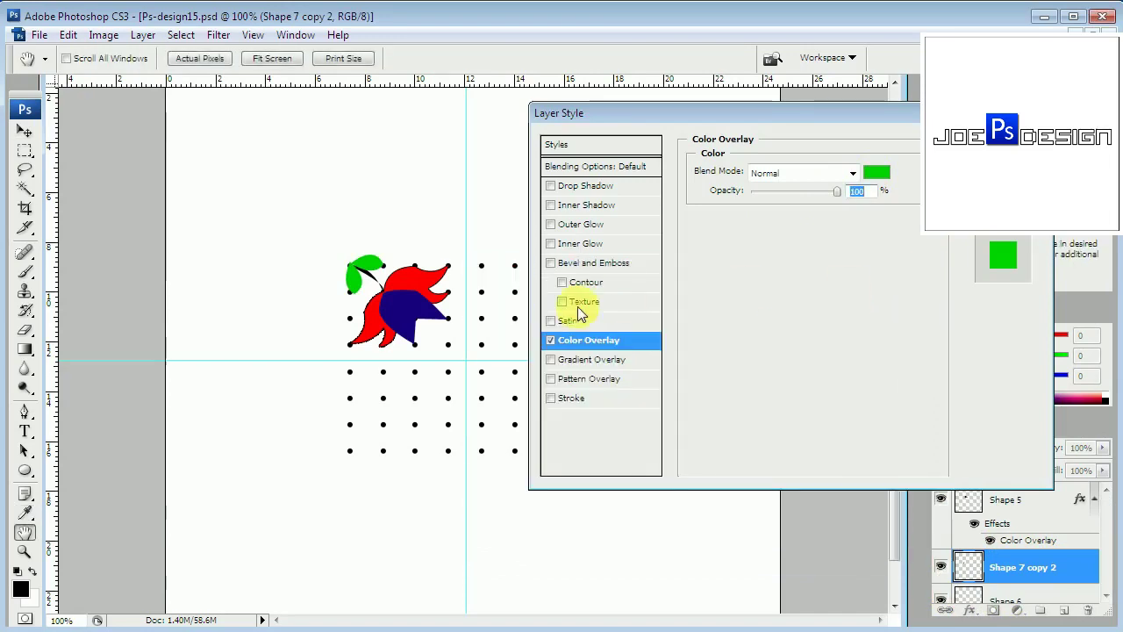
Add a 1 px black (#000000) stroke to the leaves and apply the styles
click(579, 398)
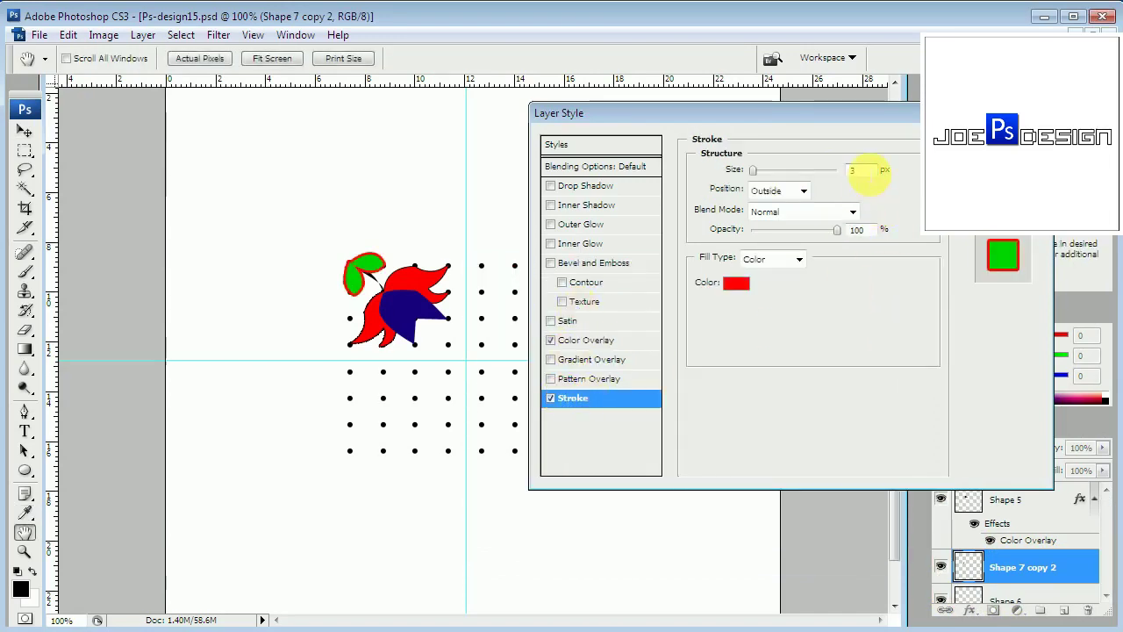
text(1)
click(736, 282)
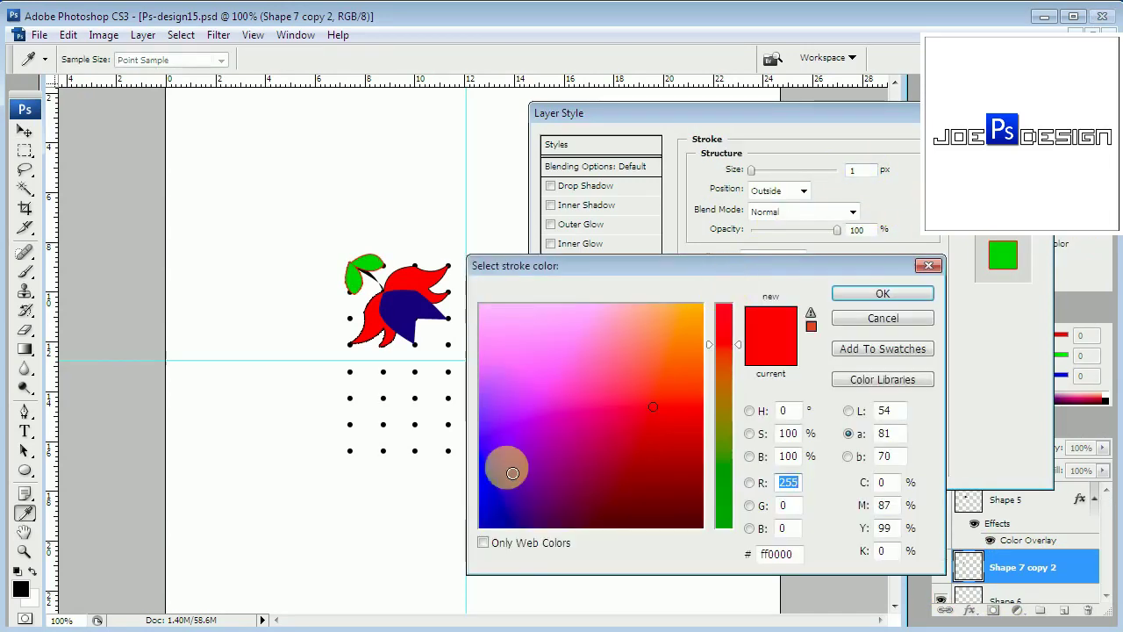
text(0000)
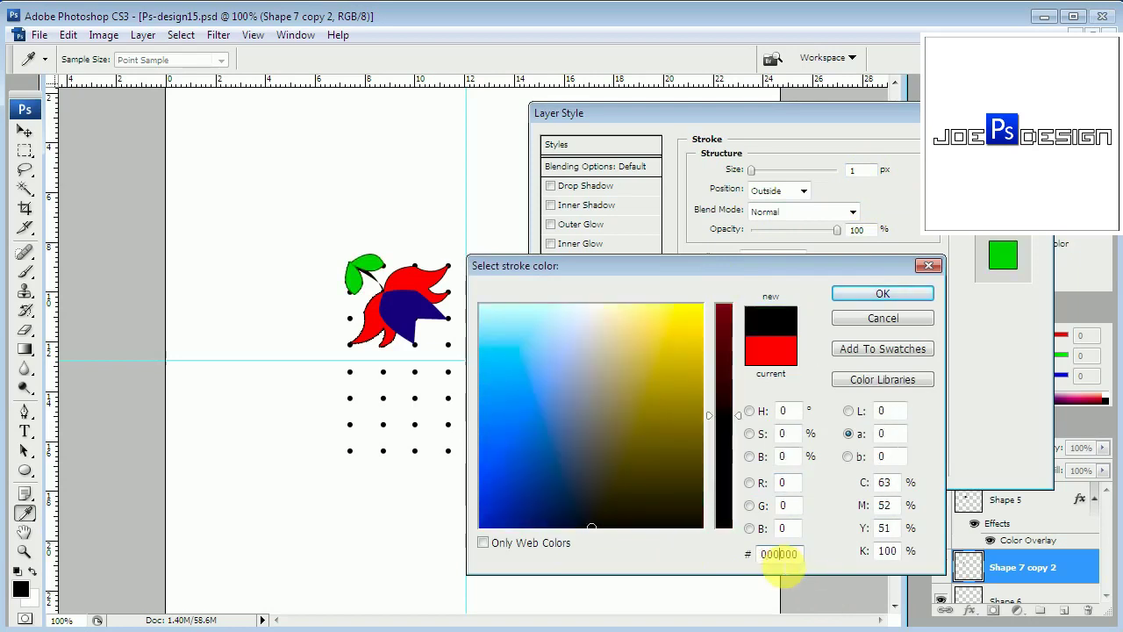
click(876, 289)
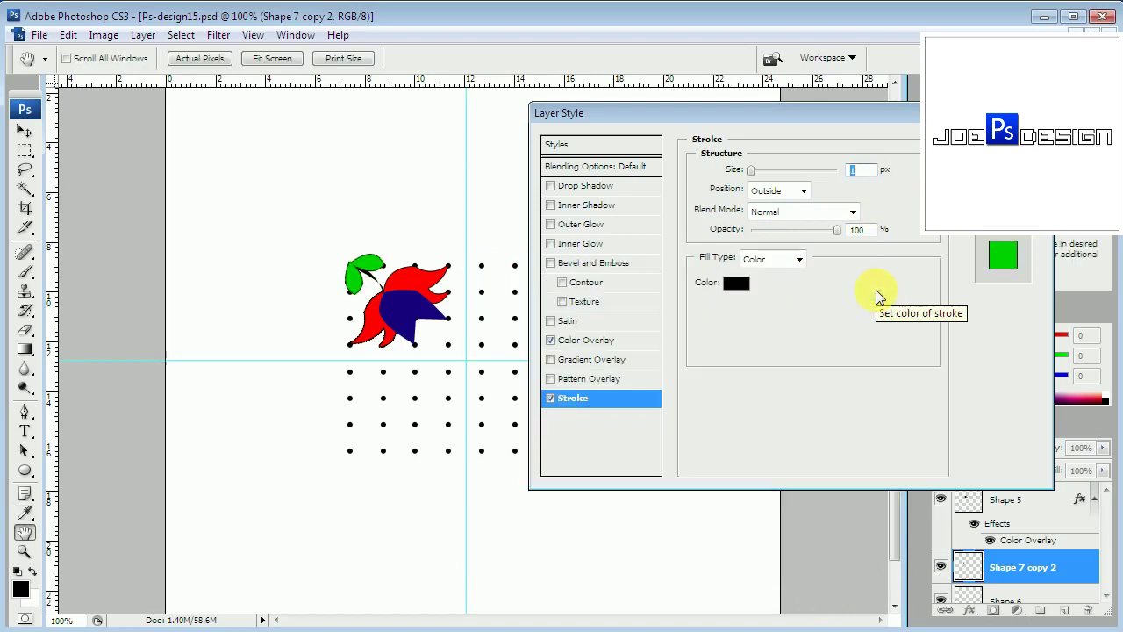
key(Return)
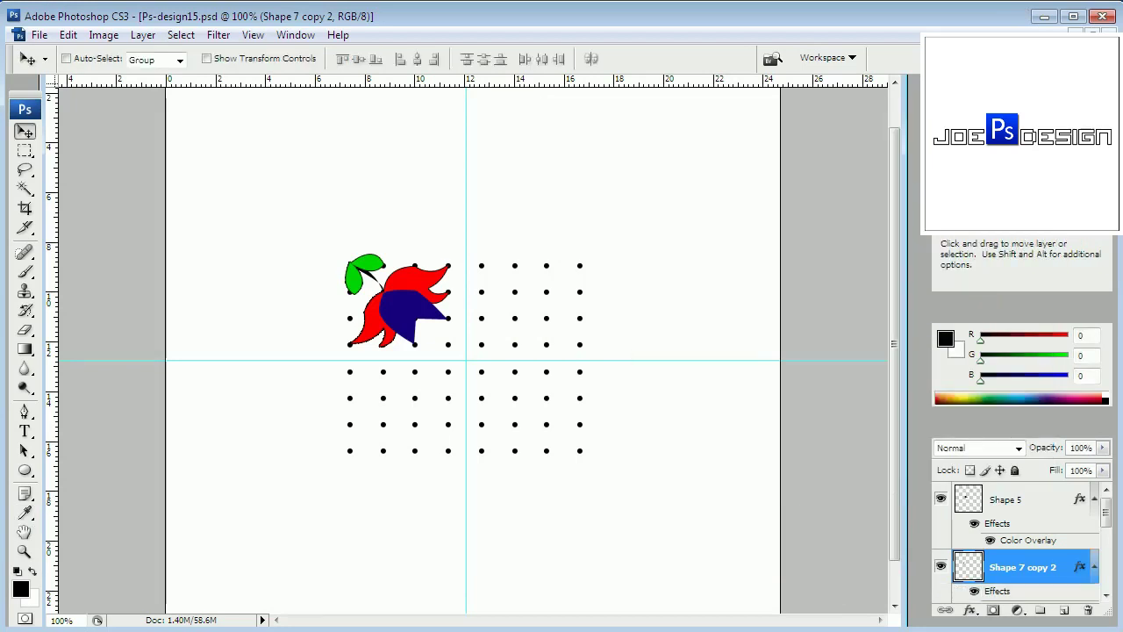
Group layers Shape 5 through Shape 7 copy and name the group f1
click(1092, 497)
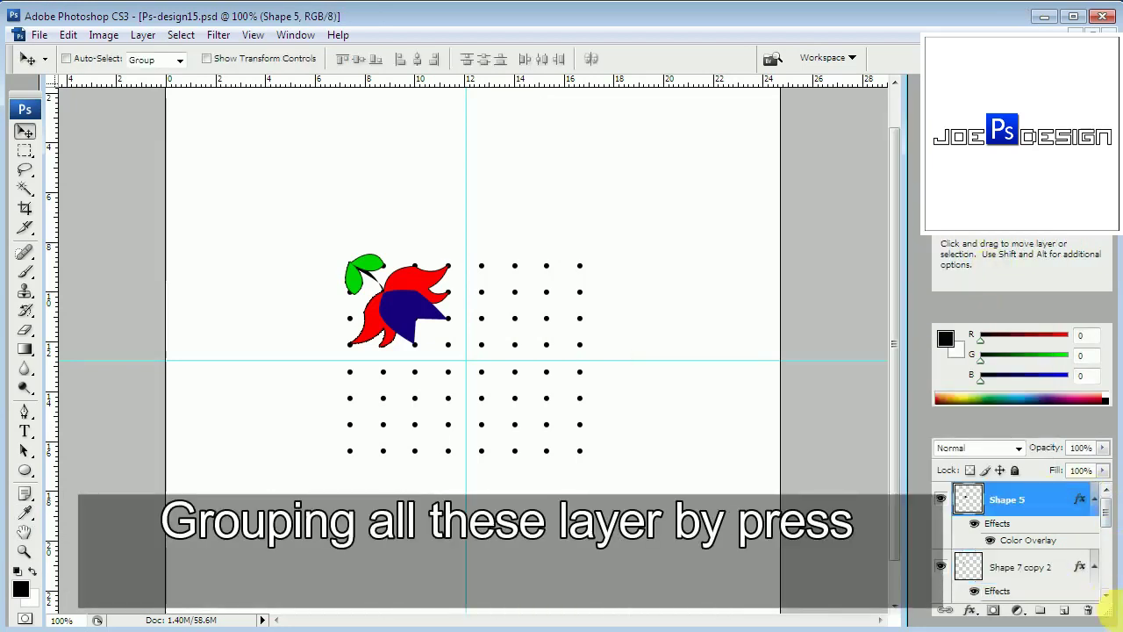
scroll(1107, 602, down, 2)
scroll(1103, 492, down, 1)
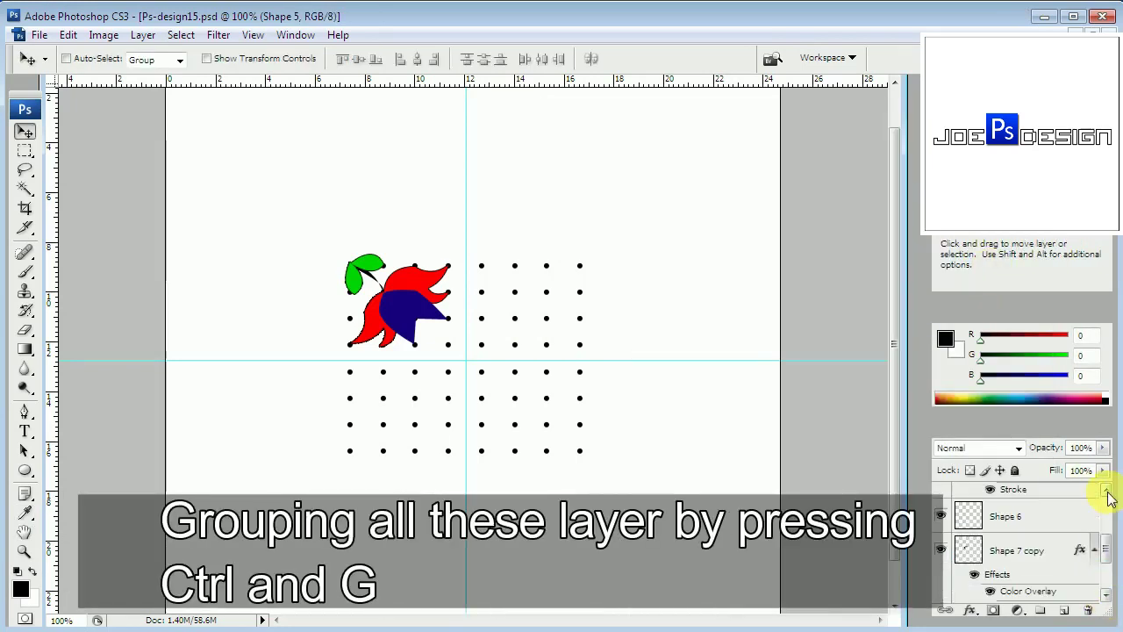
shift+click(1018, 555)
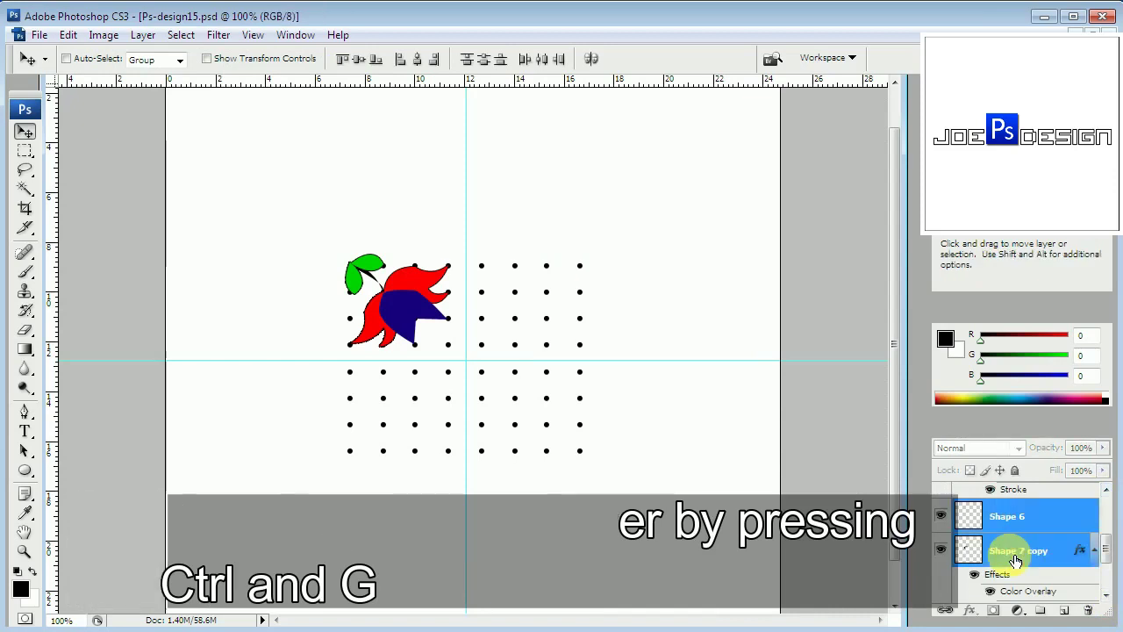
key(ctrl+g)
double_click(1016, 492)
text(fl)
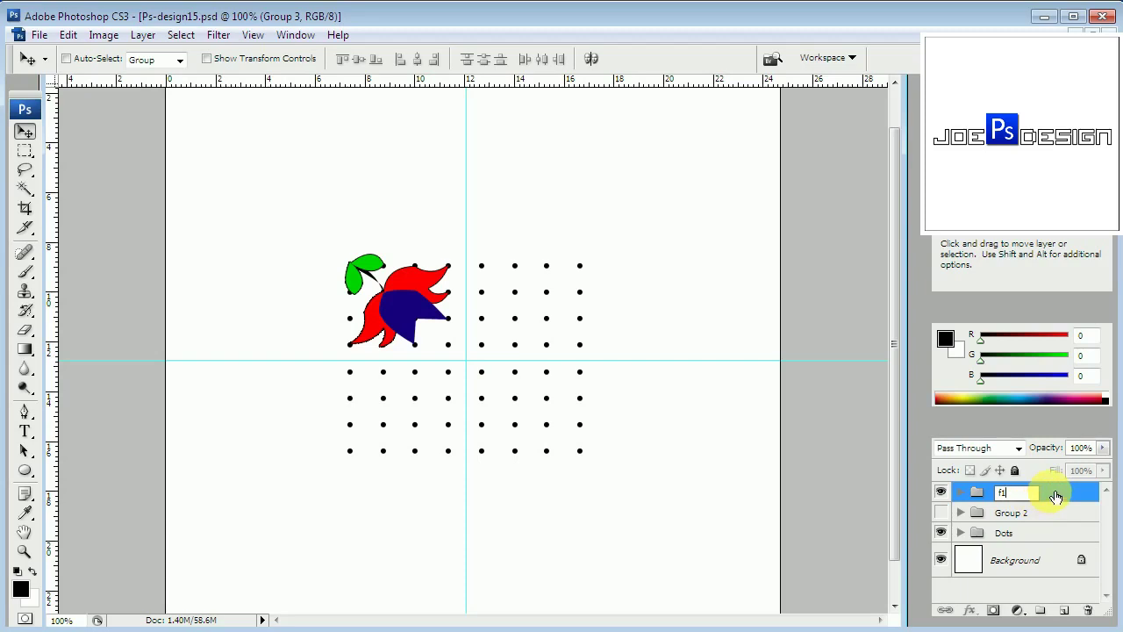
click(1056, 497)
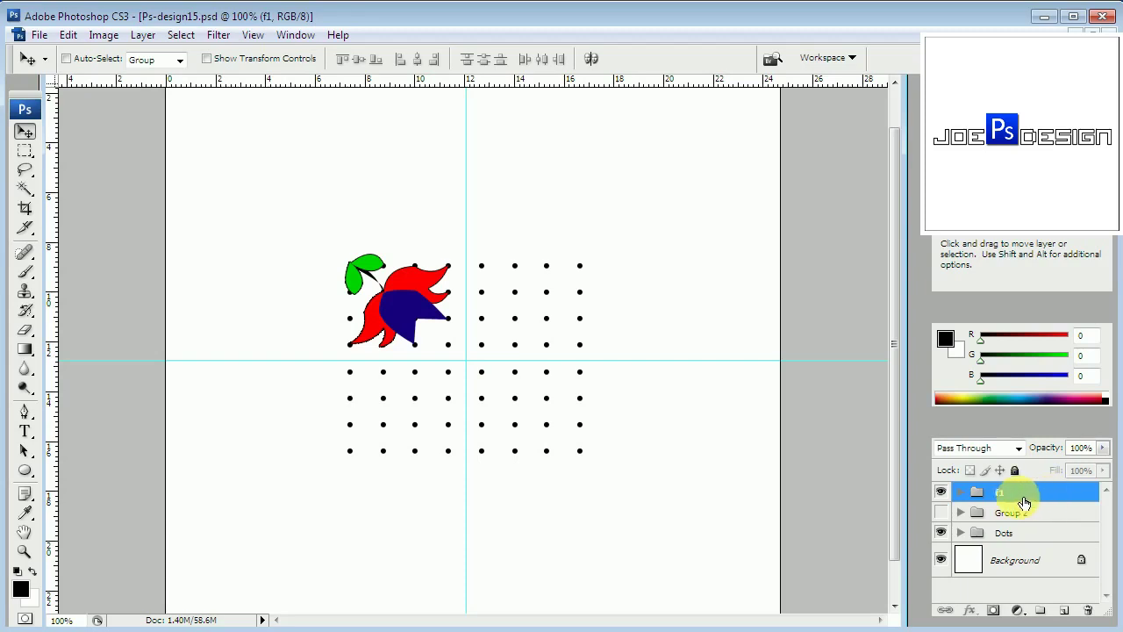
Duplicate group f1 and flip the copy vertically
key(alt+Down)
key(alt+Down)
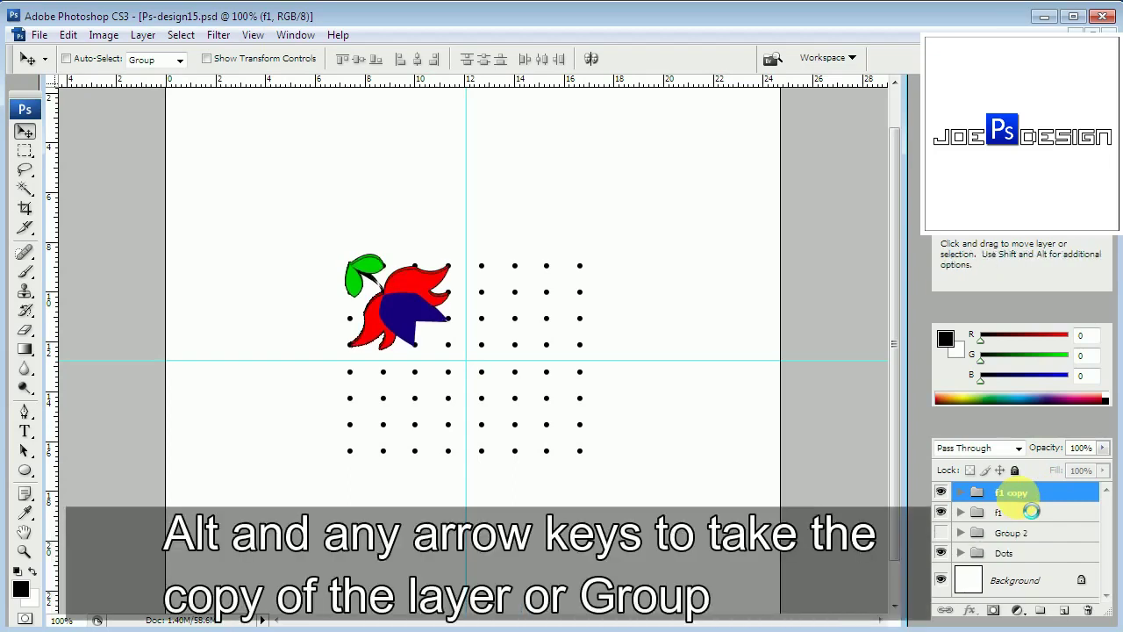
key(alt+Down)
key(alt+Down)
key(alt+Down)
key(ctrl+t)
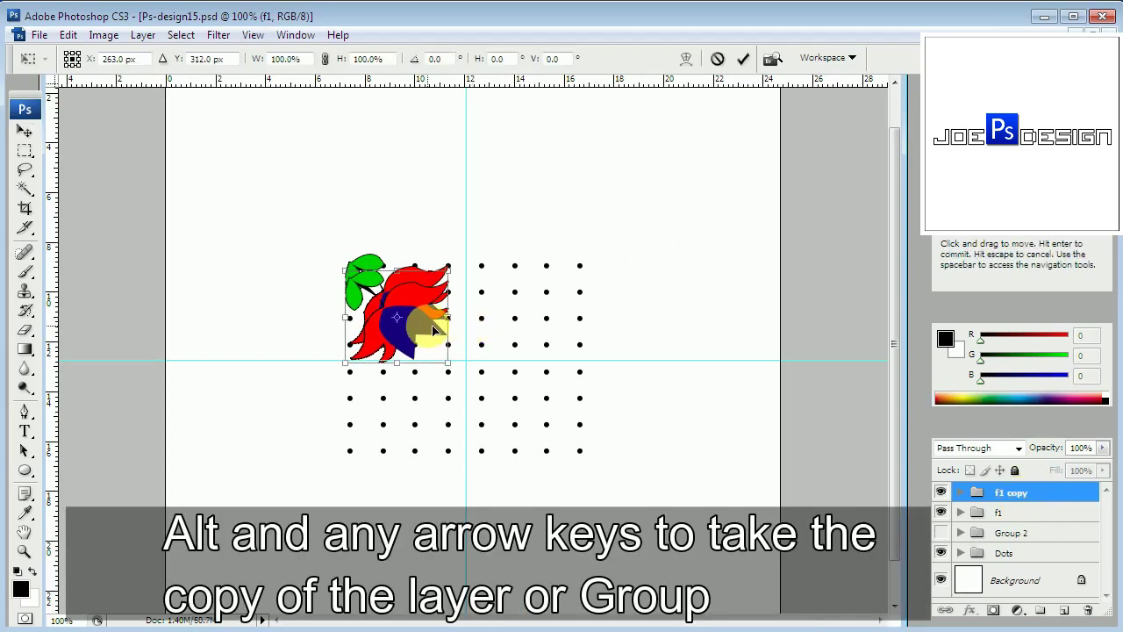
right_click(429, 329)
click(514, 554)
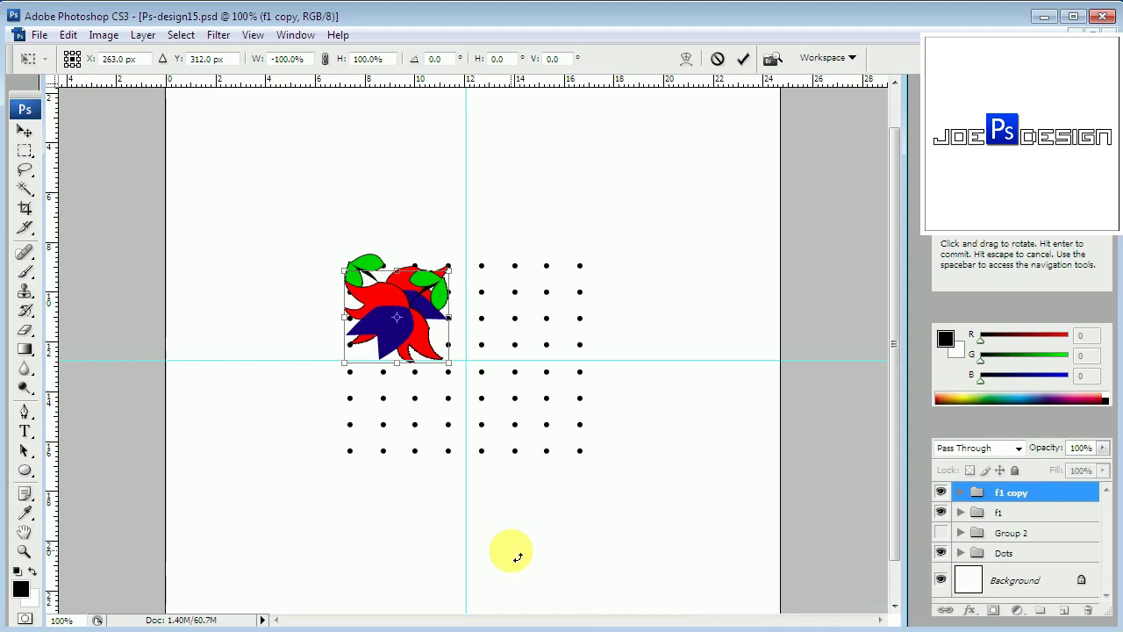
right_click(511, 548)
click(555, 536)
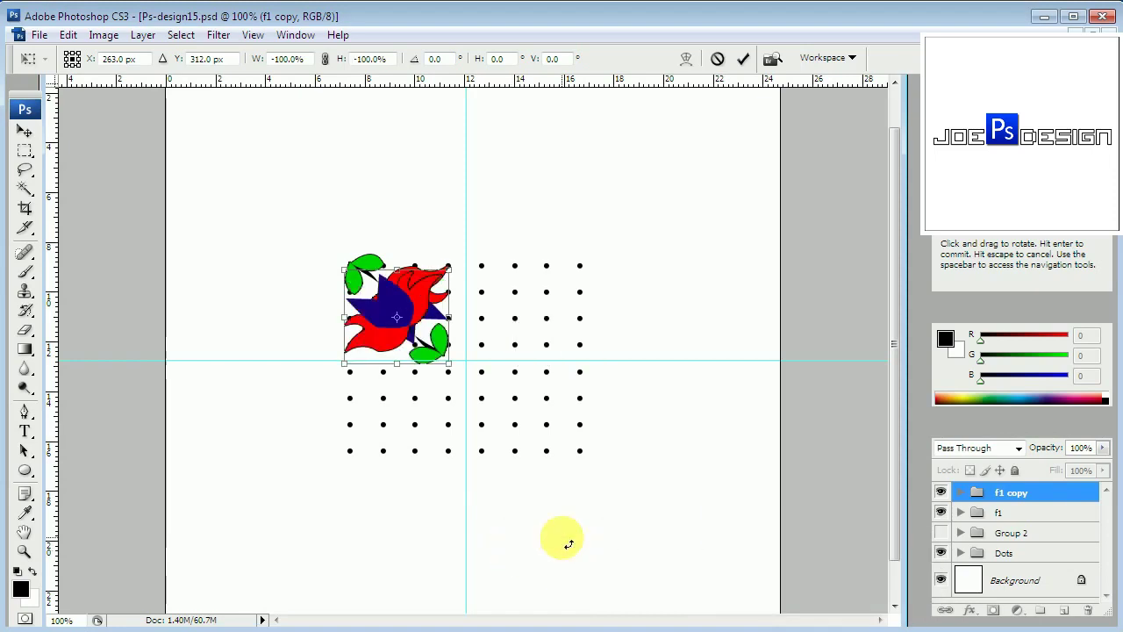
right_click(387, 348)
click(528, 573)
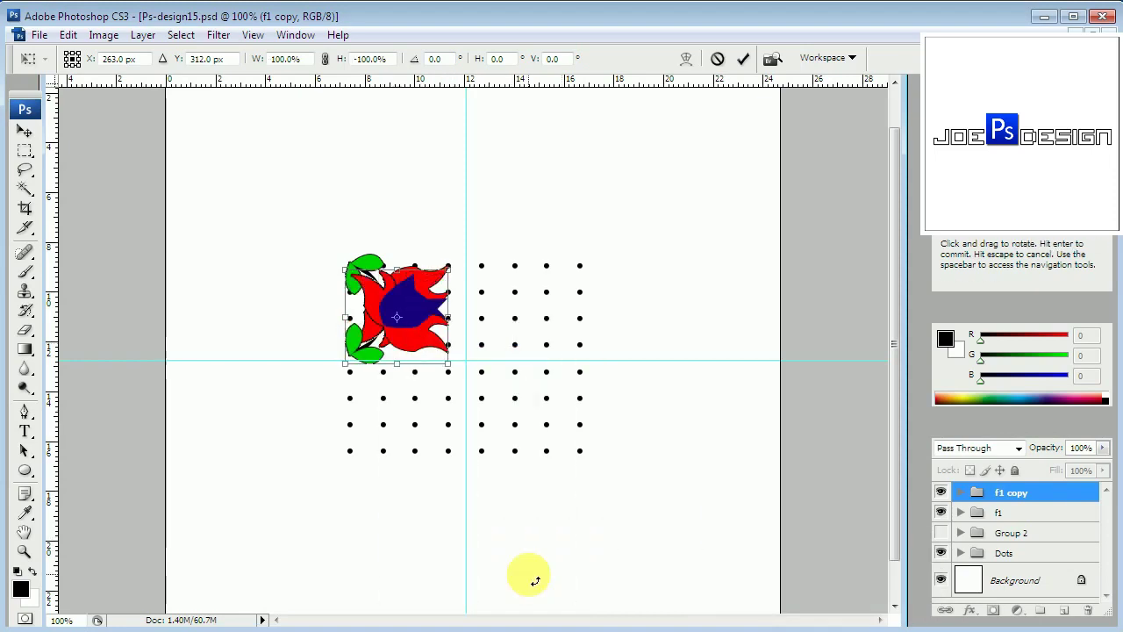
key(Return)
Nudge the flipped flower copy down to sit just below the horizontal guide
key(Down)
key(Down)
key(Down)
key(Down)
key(Down)
key(Down)
key(Down)
key(Down)
key(Down)
key(Down)
key(Down)
key(Down)
key(Down)
key(Down)
key(Down)
key(Down)
key(Down)
key(Down)
key(Down)
key(Down)
key(Down)
key(Down)
key(Down)
key(Down)
key(Down)
key(Down)
key(Down)
key(Down)
key(Down)
key(Down)
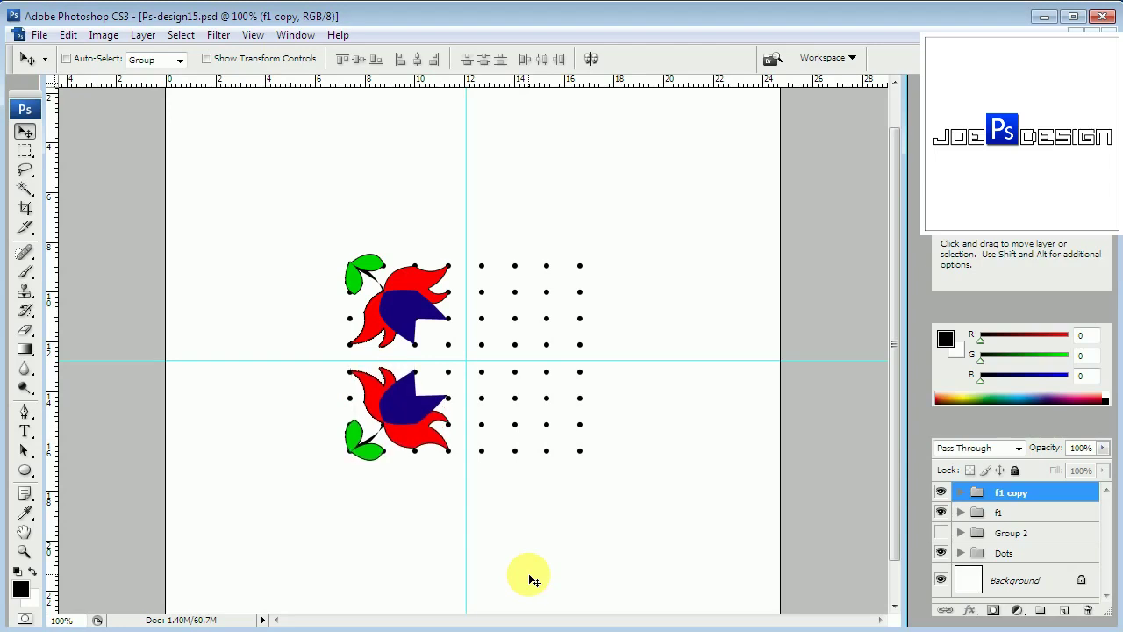
key(Down)
key(Down)
key(Down)
key(Down)
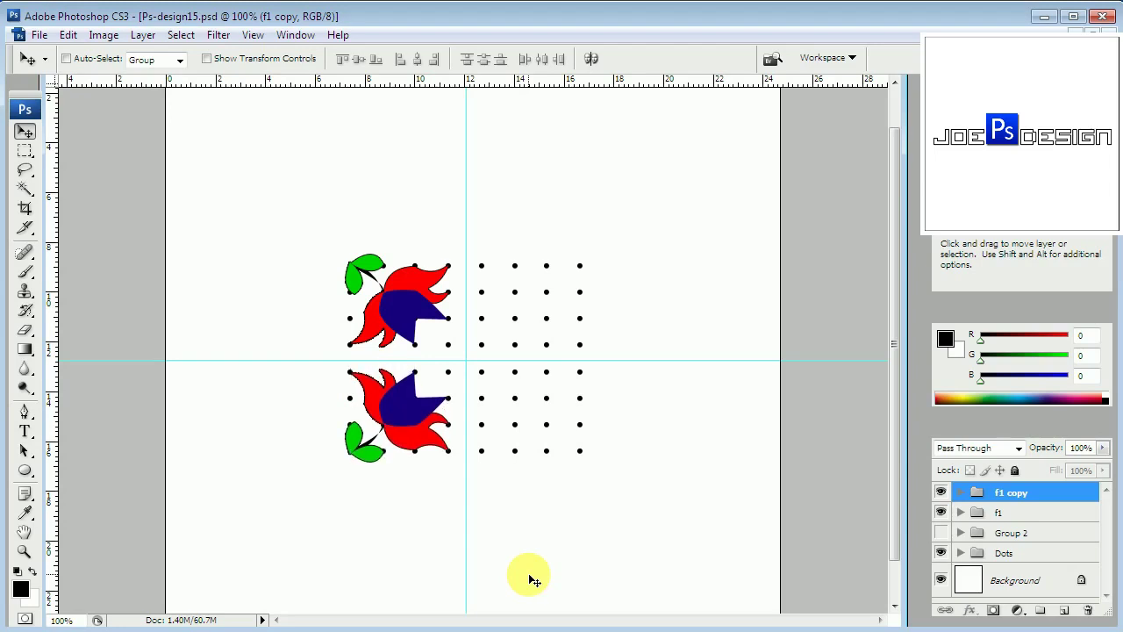
key(Up)
key(Up)
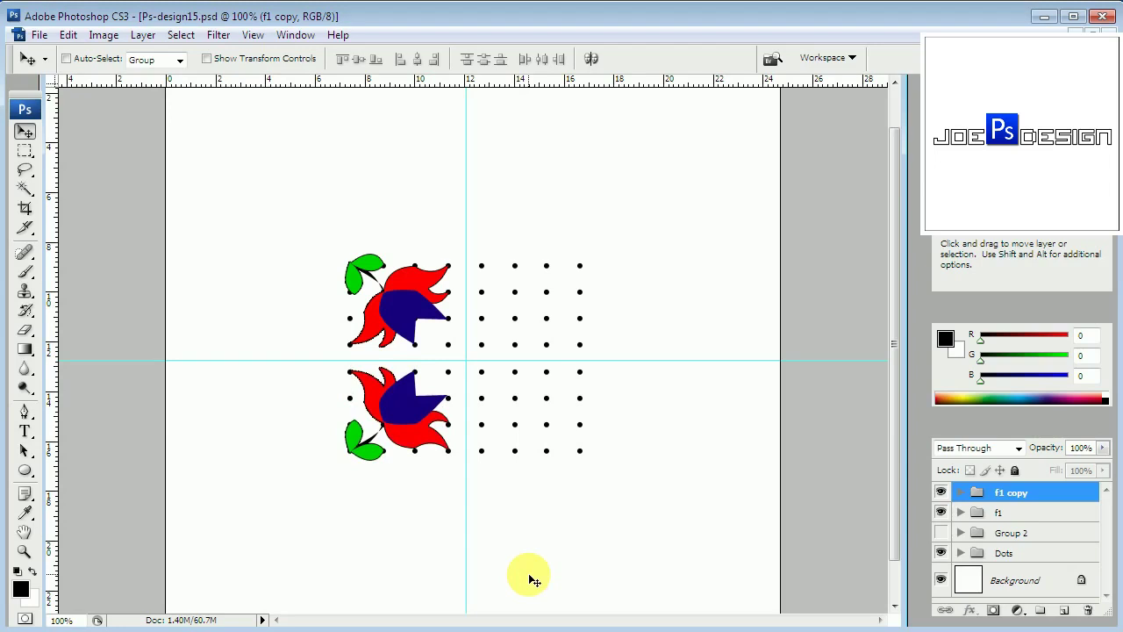
key(Down)
key(Down)
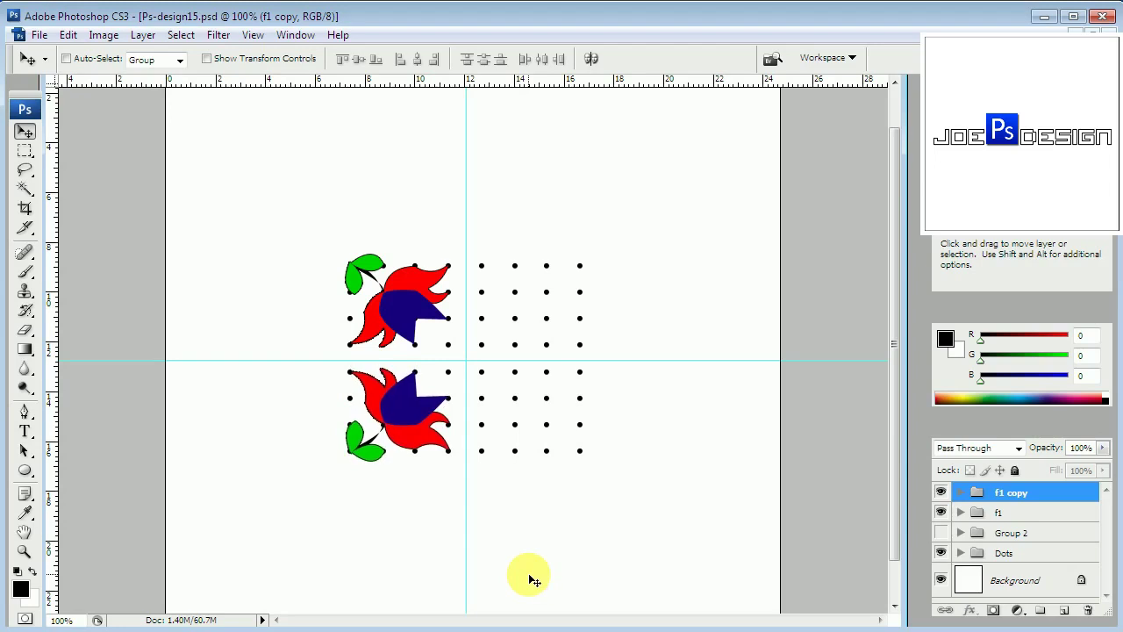
Rename the f1 copy group to f2
double_click(1010, 493)
text(f2)
click(1071, 496)
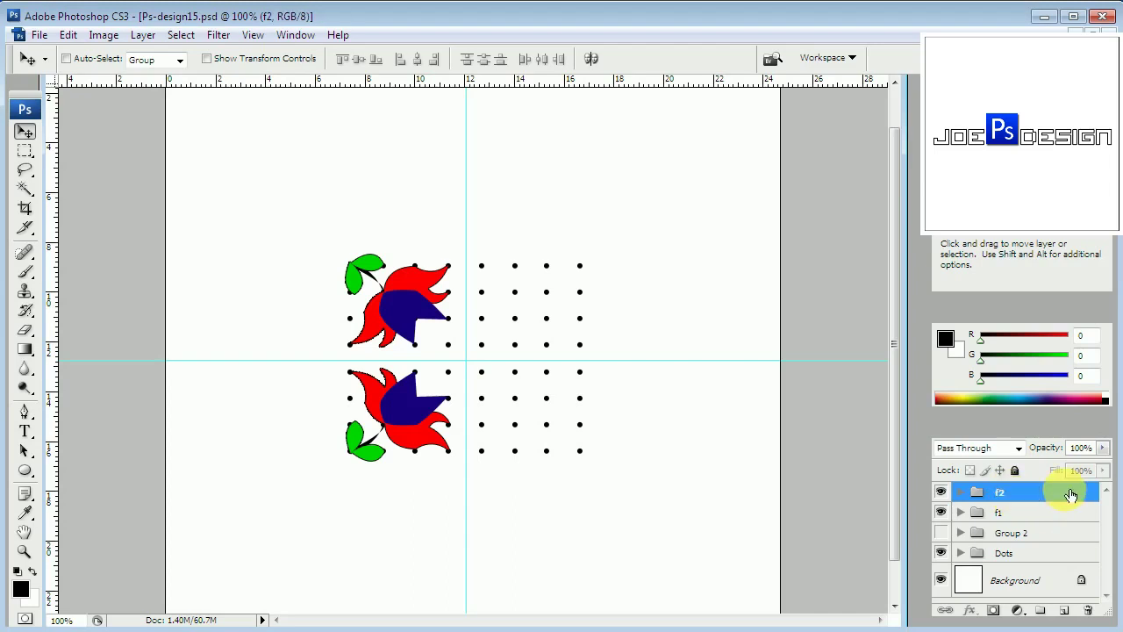
Duplicate groups f1 and f2, flip the copies horizontally and place them right of the vertical guide
shift+click(1057, 516)
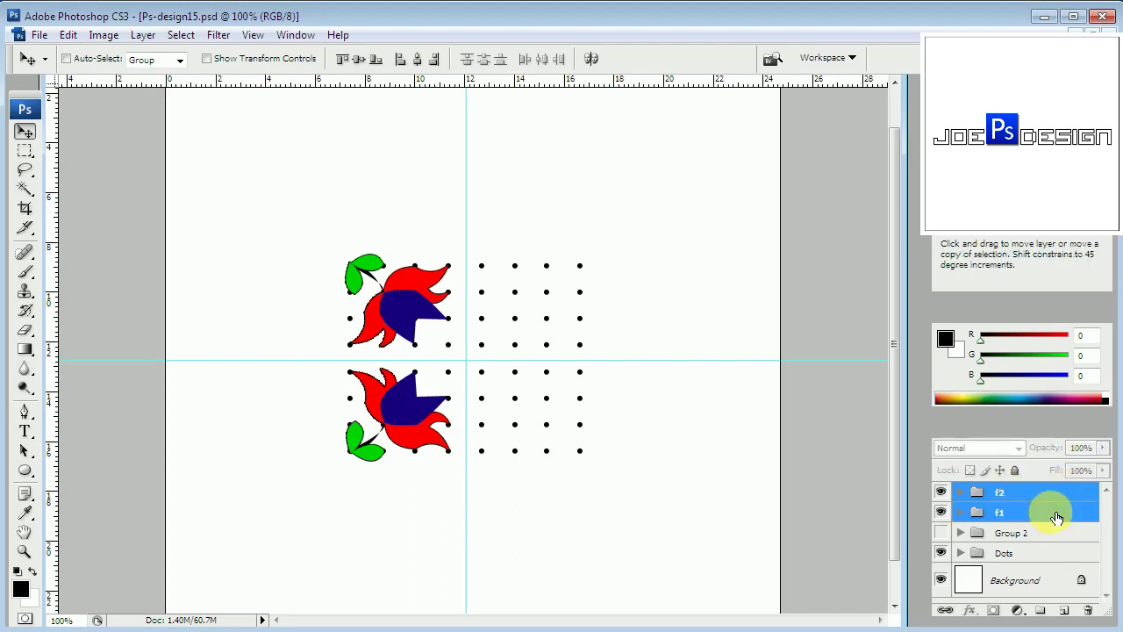
key(ctrl+j)
key(shift+Right)
key(shift+Right)
key(ctrl+t)
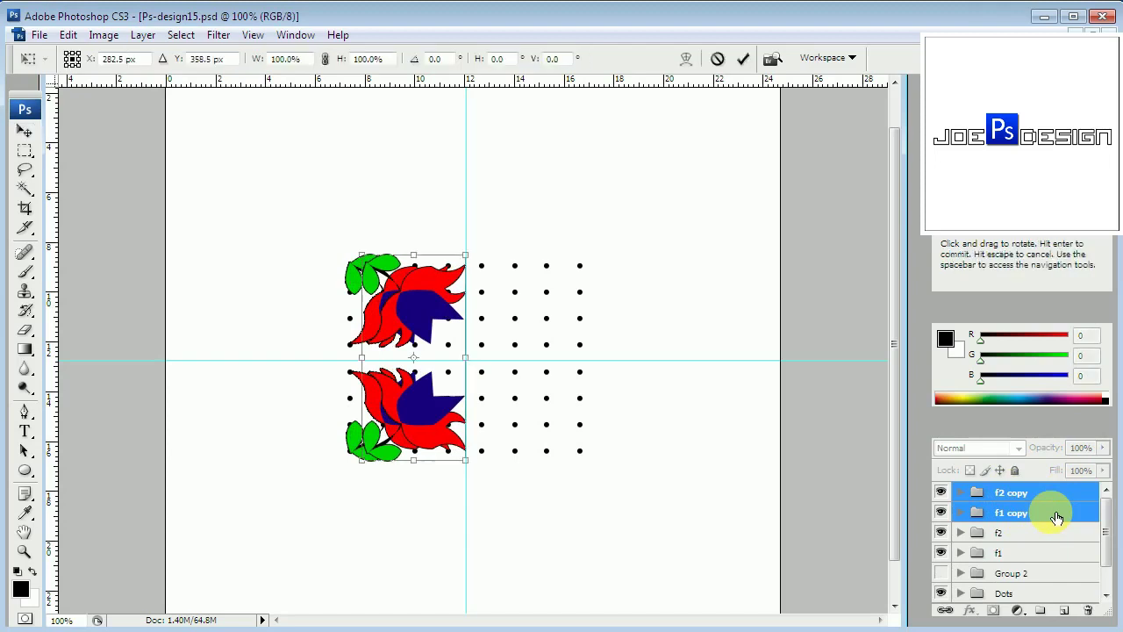
right_click(433, 303)
click(534, 529)
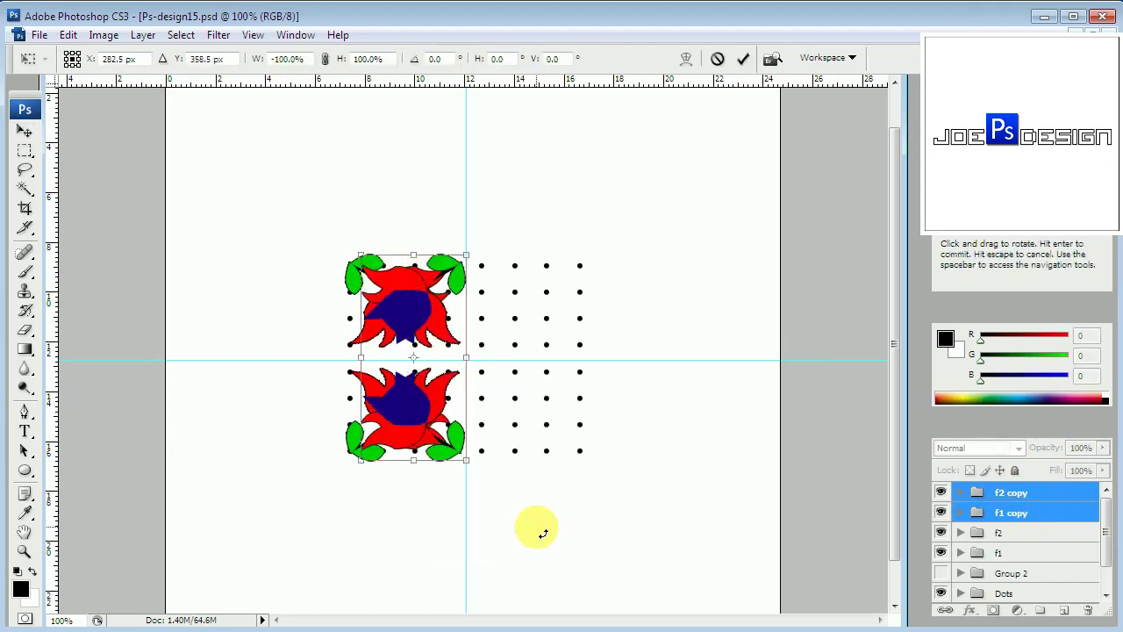
key(shift+Right)
key(shift+Right)
key(shift+Right)
key(shift+Right)
key(shift+Right)
key(shift+Right)
key(shift+Right)
key(shift+Right)
key(shift+Right)
key(Right)
key(Right)
key(Right)
key(Right)
key(Right)
key(Right)
key(Right)
key(Right)
key(Right)
key(Right)
key(Right)
key(Right)
key(Right)
key(Right)
key(Right)
key(Right)
key(Right)
key(Right)
key(Right)
key(Right)
key(Right)
key(Right)
key(Right)
key(Return)
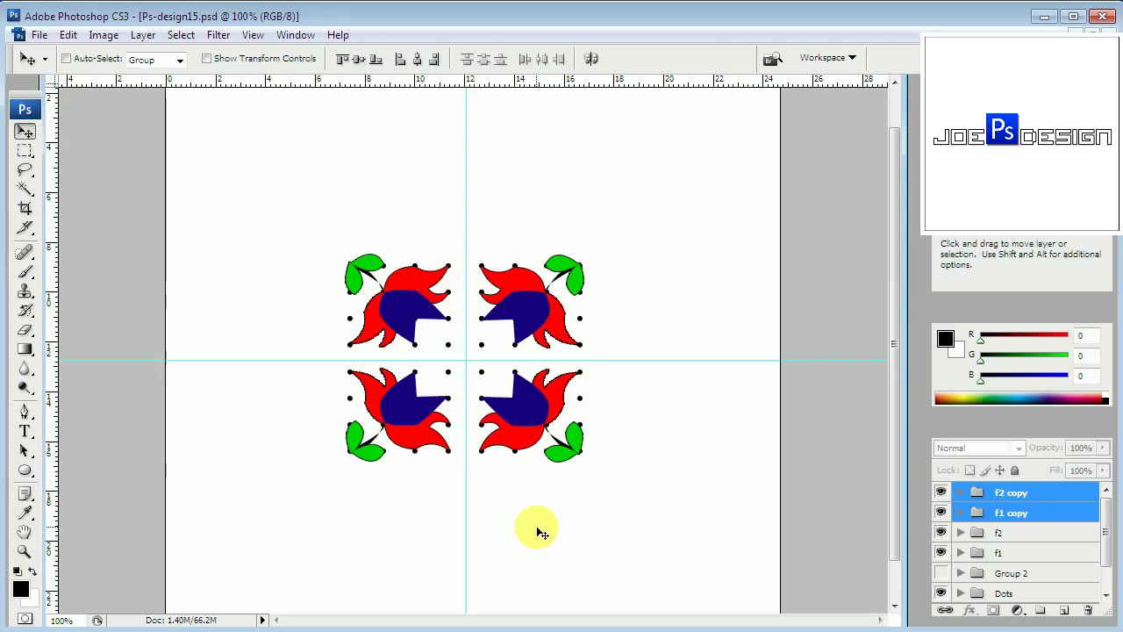
Begin a new Pen shape beside the top-left flower's navy centre
key(p)
click(414, 344)
click(448, 343)
drag(453, 353, 463, 344)
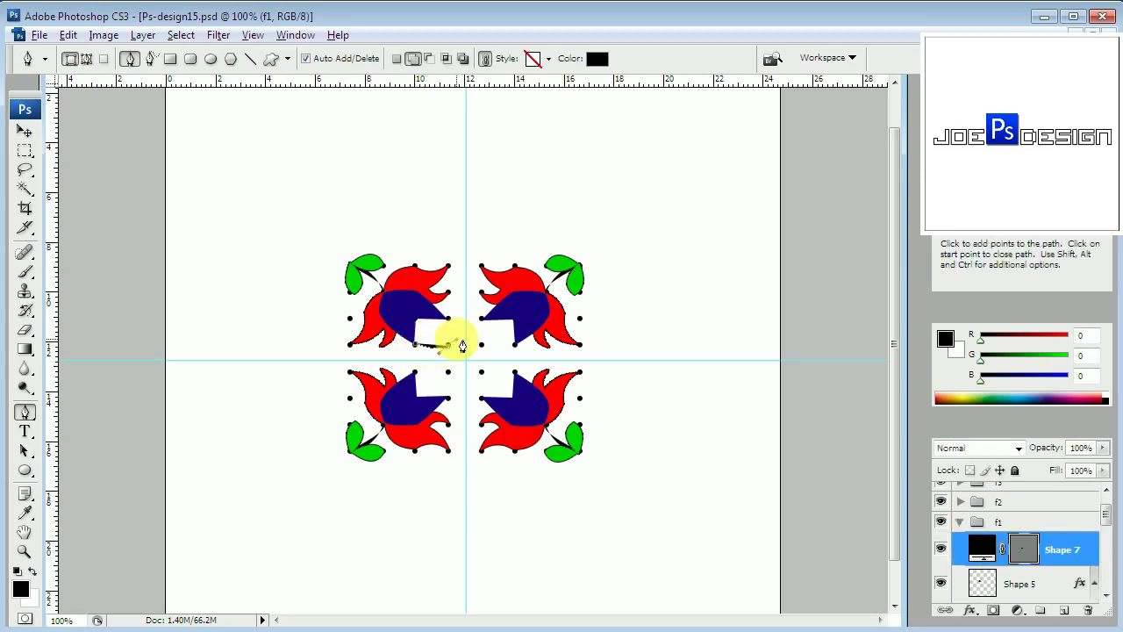
Close the small four-point shape beside the navy centre and rasterize its layer
click(448, 344)
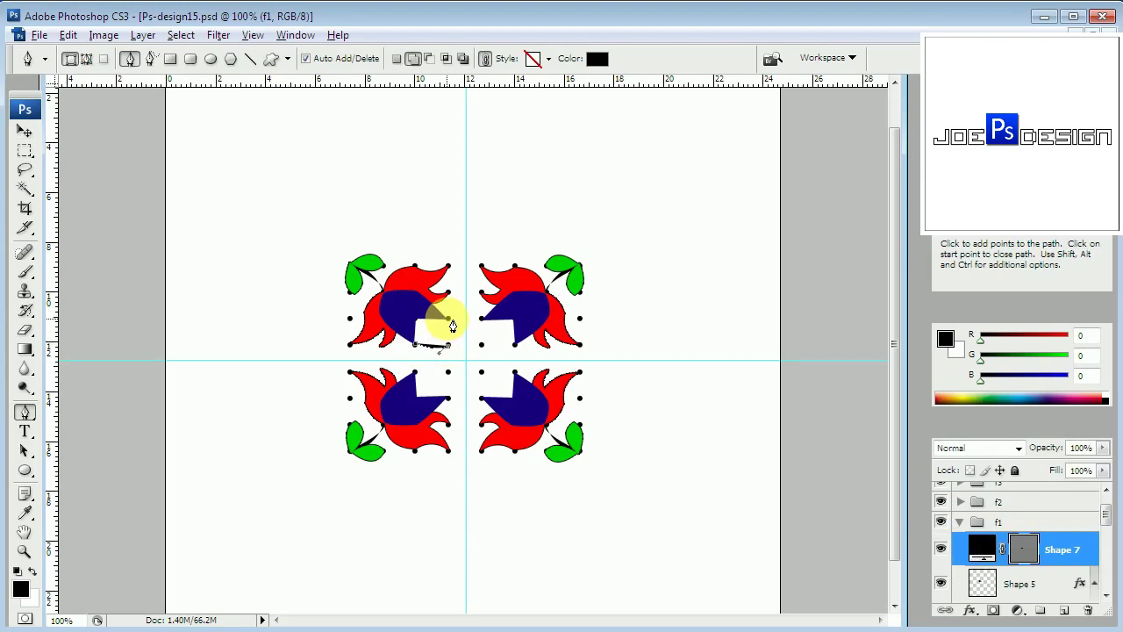
click(445, 314)
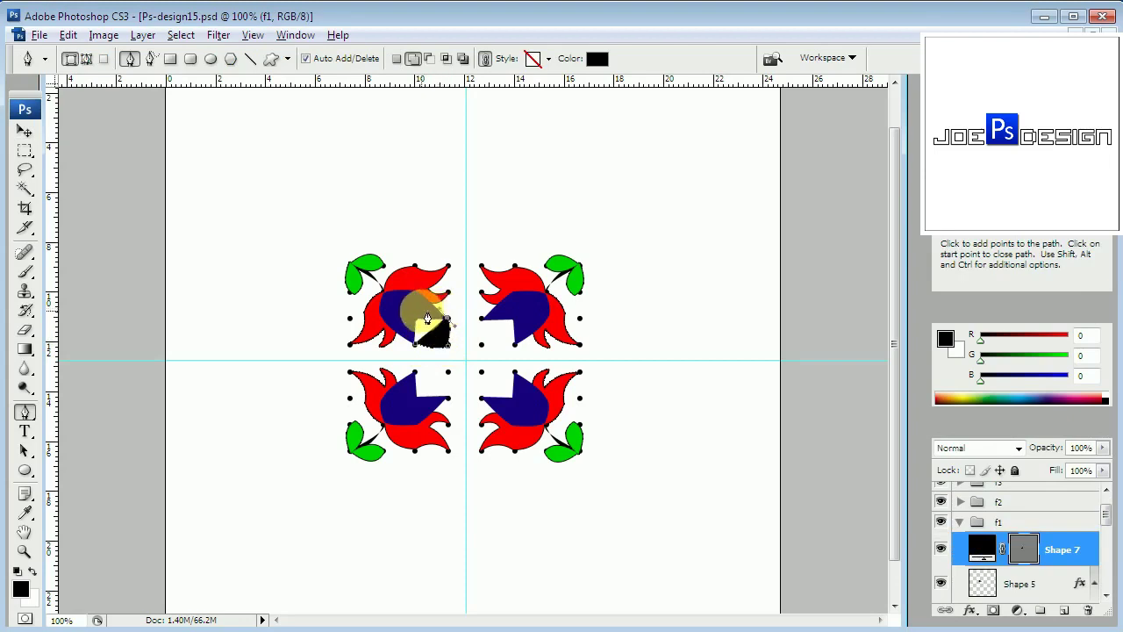
click(413, 312)
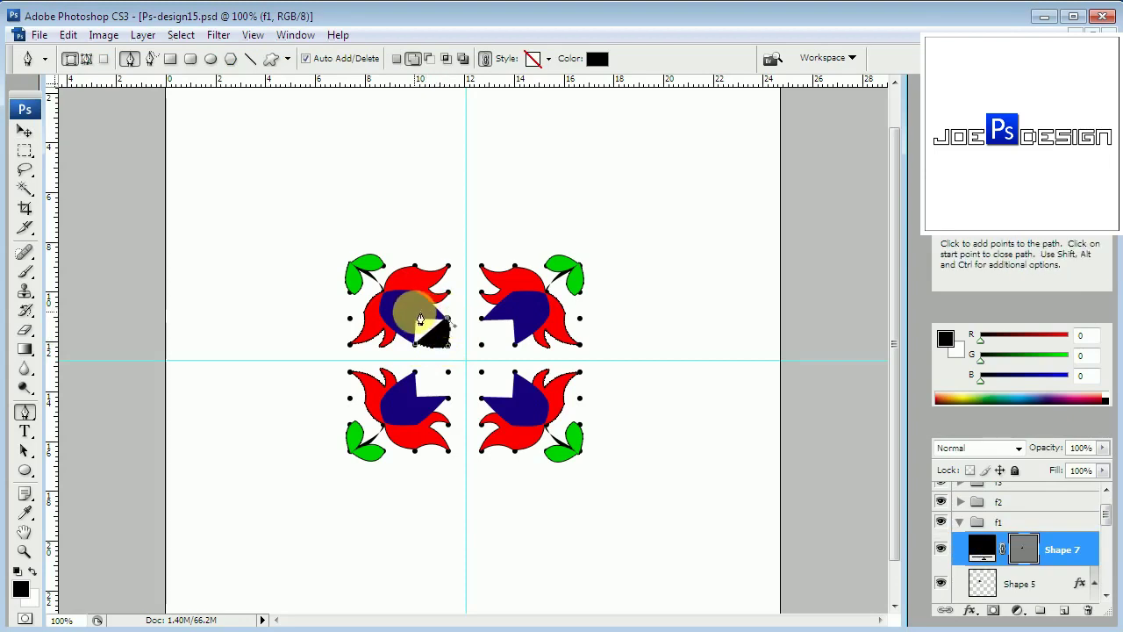
click(417, 343)
key(Return)
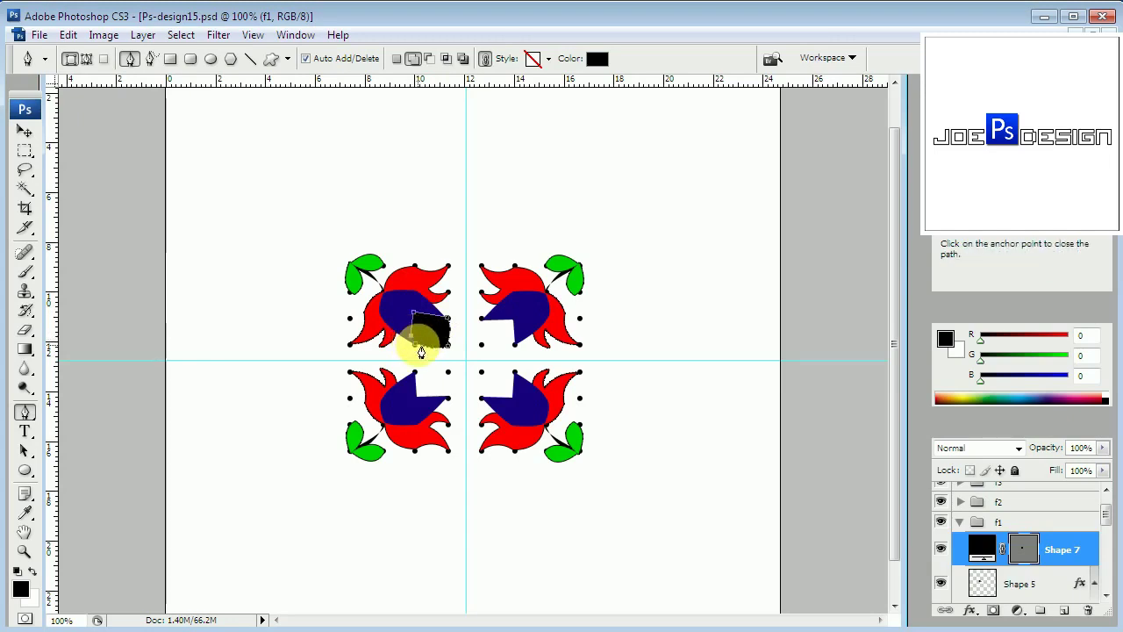
right_click(1053, 544)
click(1092, 267)
Give the new shape a yellow ffe900 Color Overlay
click(980, 610)
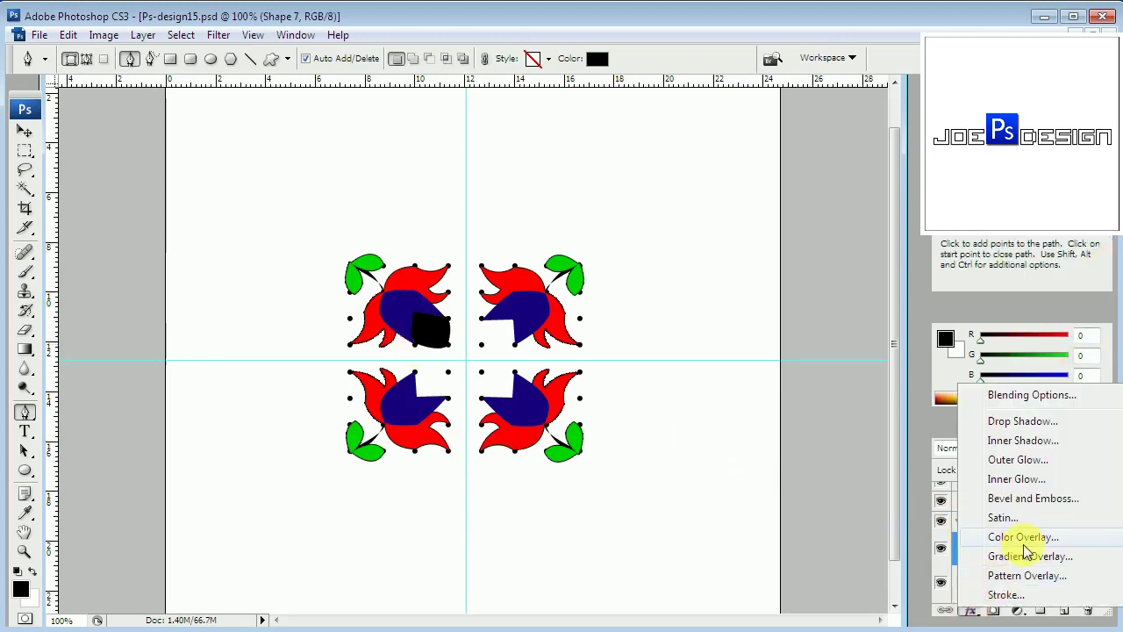
click(1018, 536)
click(878, 173)
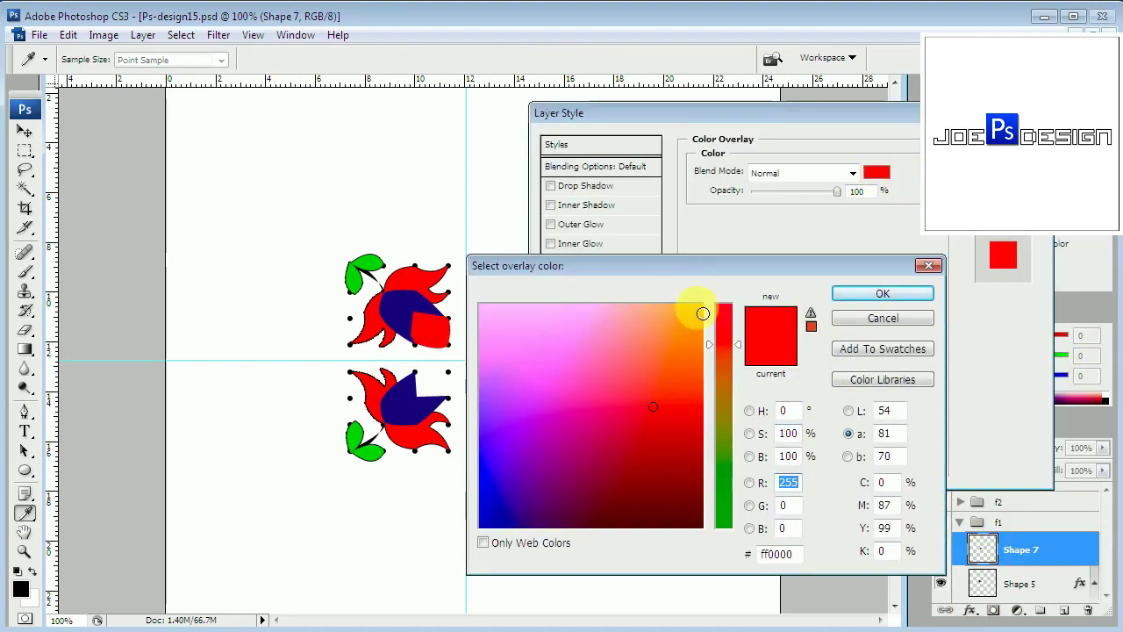
click(703, 313)
click(725, 396)
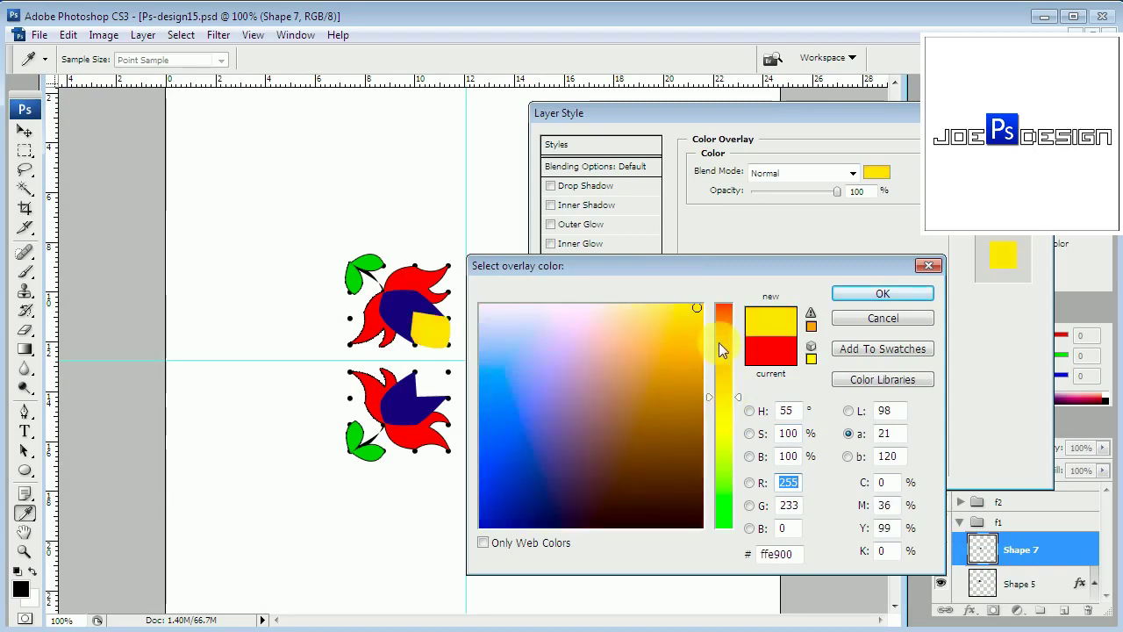
click(856, 294)
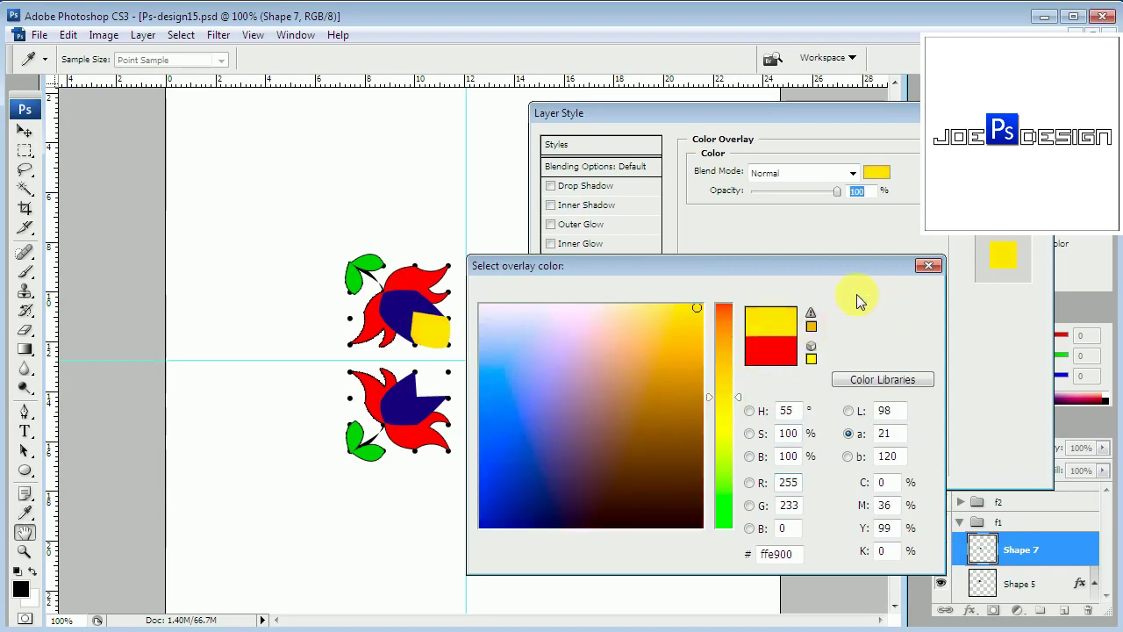
key(Return)
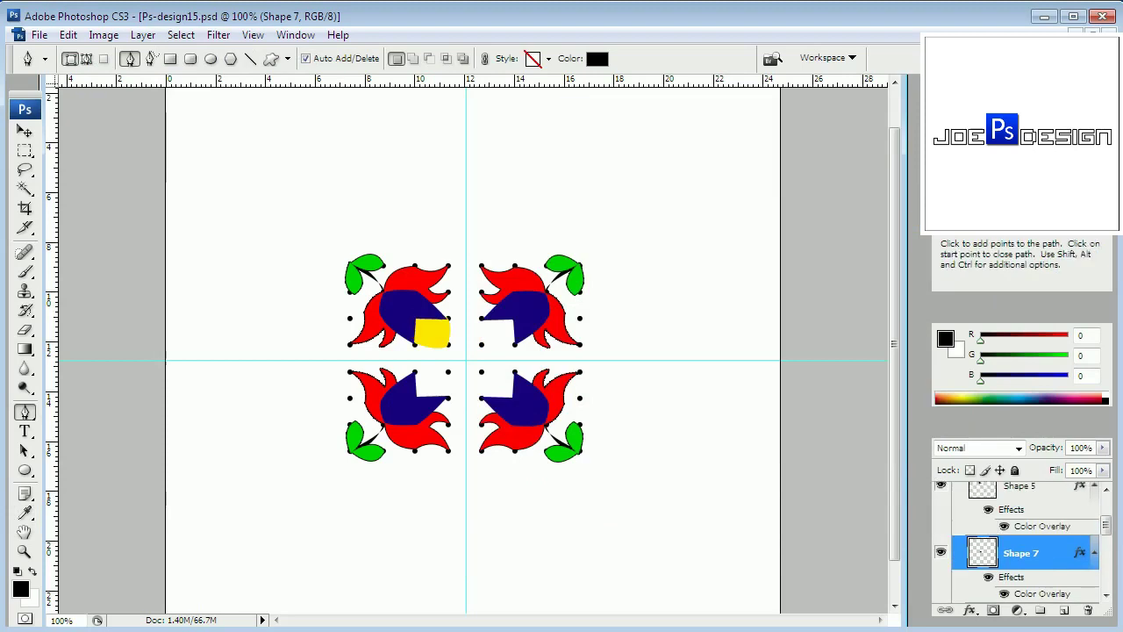
Add a 1 px black (000000) Stroke effect to the small yellow shape
click(970, 609)
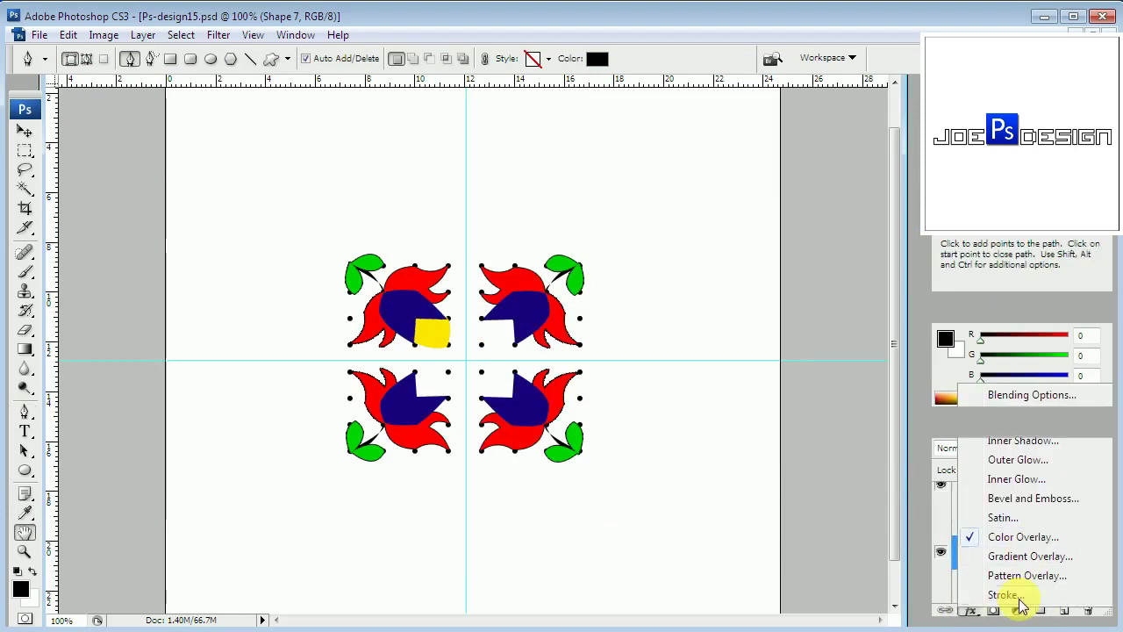
click(1005, 594)
double_click(862, 170)
text(1)
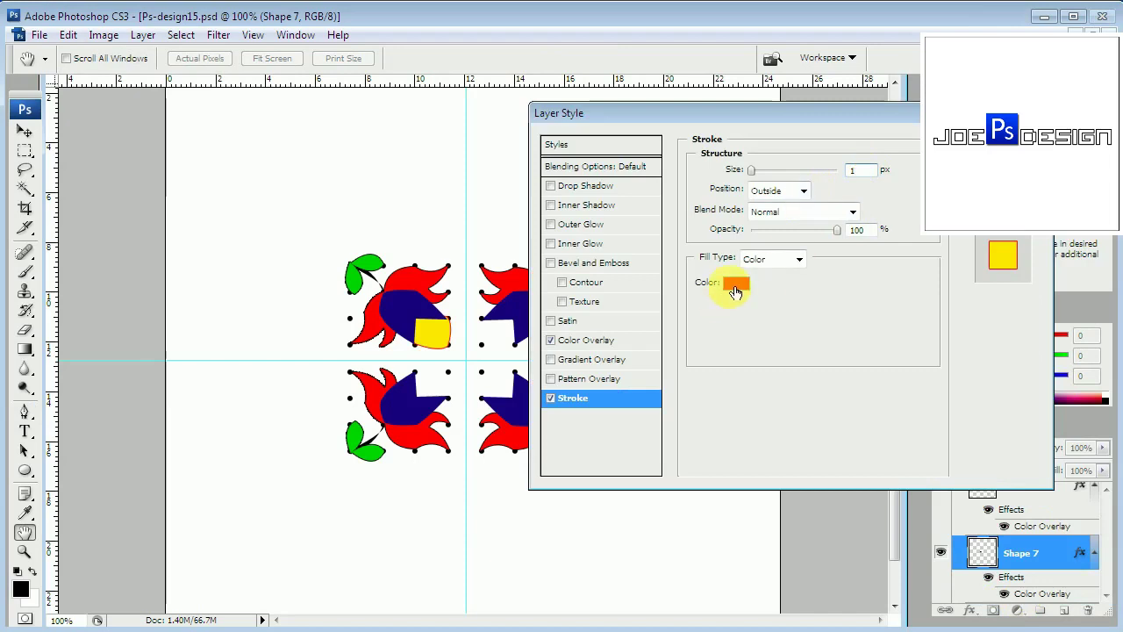
click(736, 286)
text(000000)
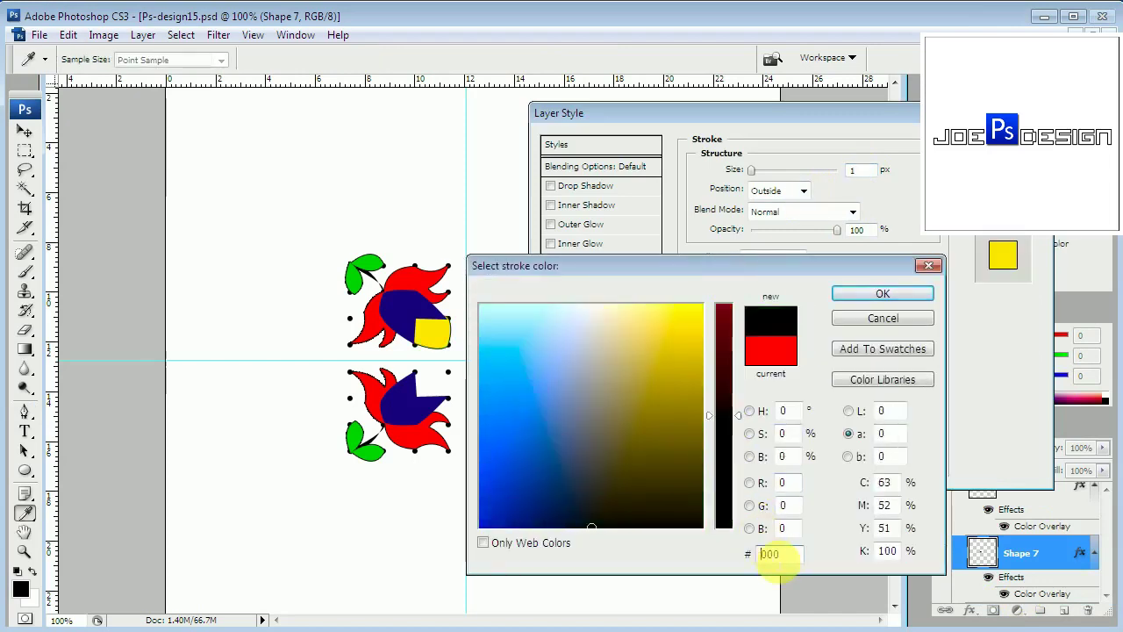
click(881, 295)
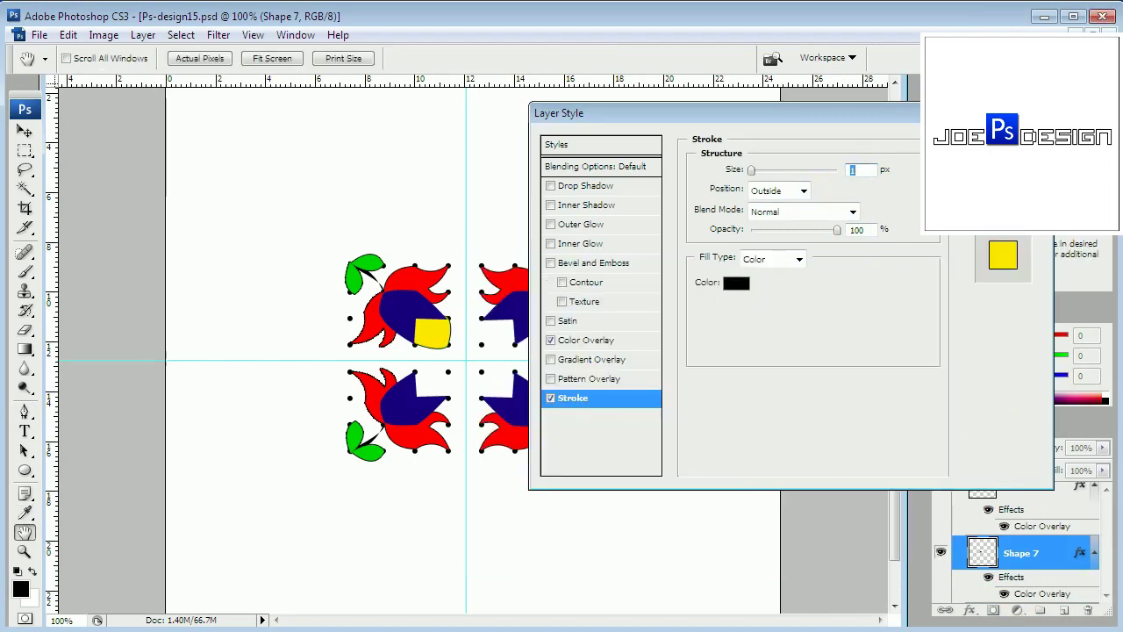
key(Return)
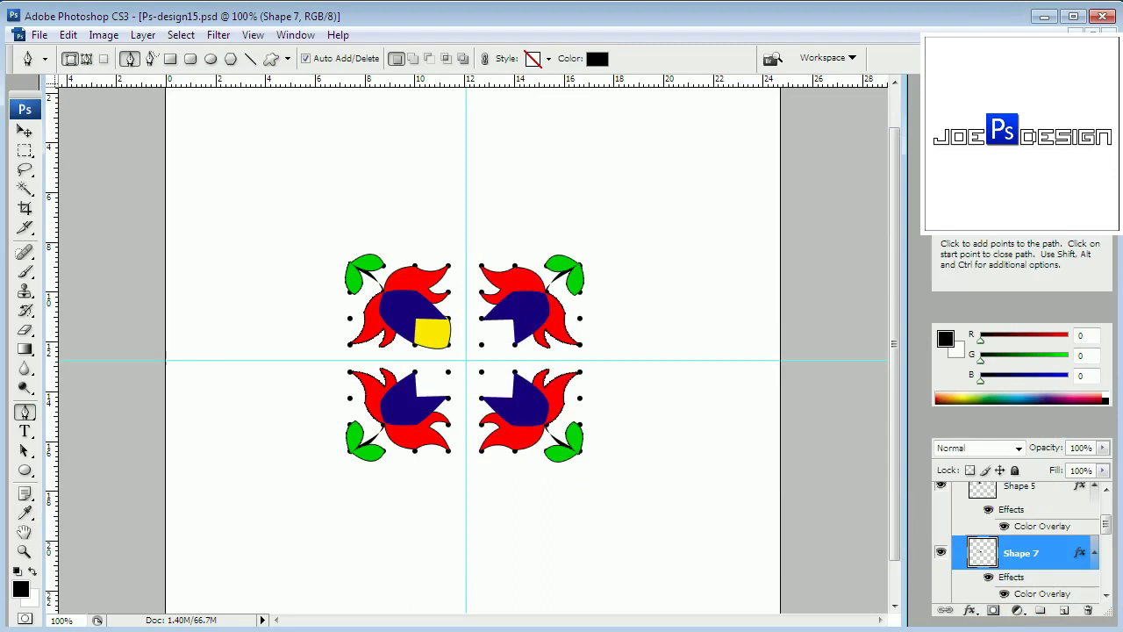
Switch to the Line Tool and draw short black lines forming a V above the ornament
click(1105, 489)
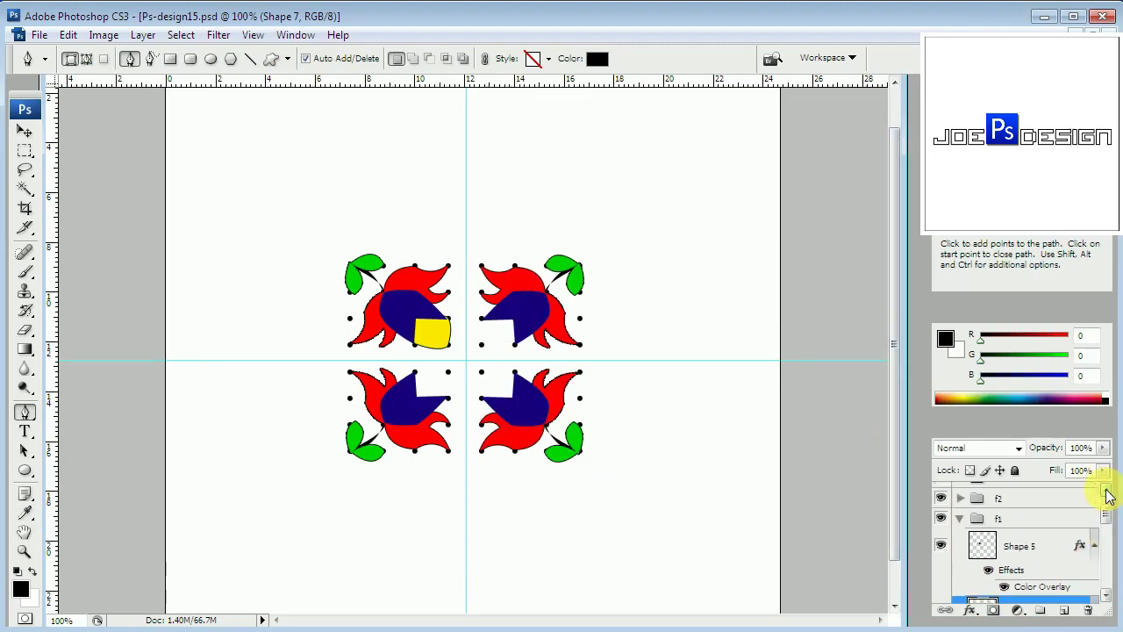
click(1105, 594)
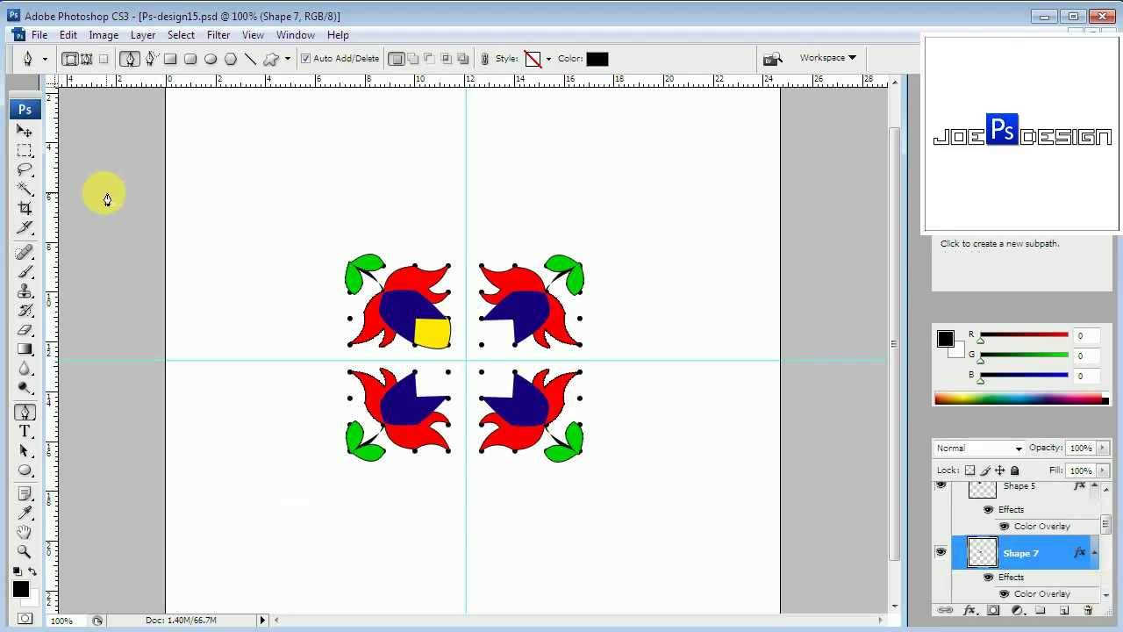
click(24, 133)
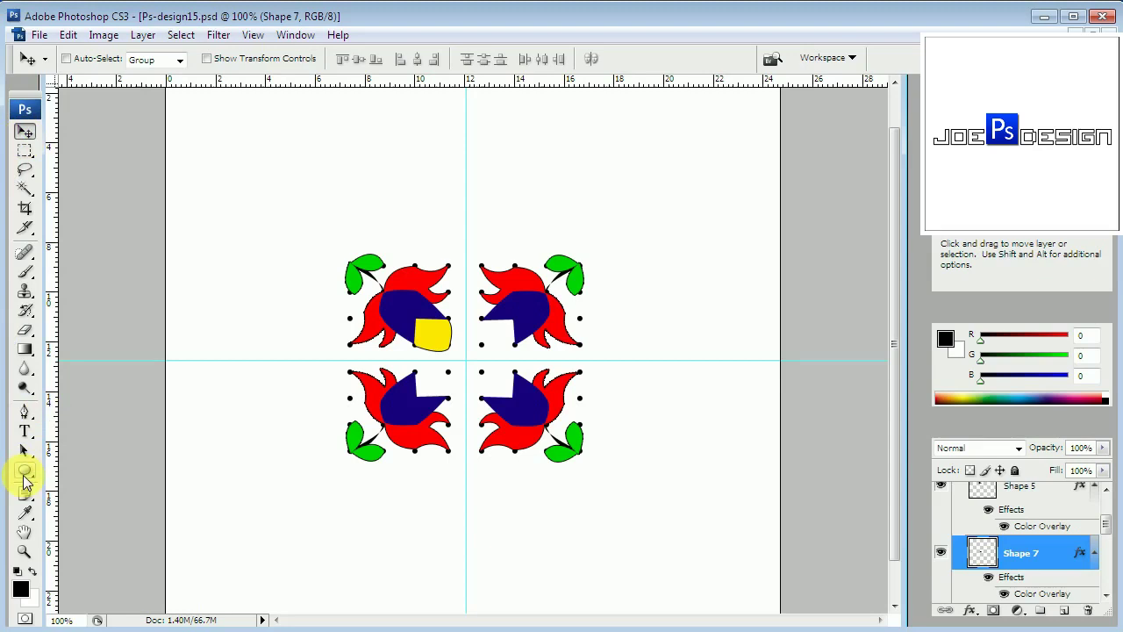
drag(25, 472, 87, 500)
click(91, 535)
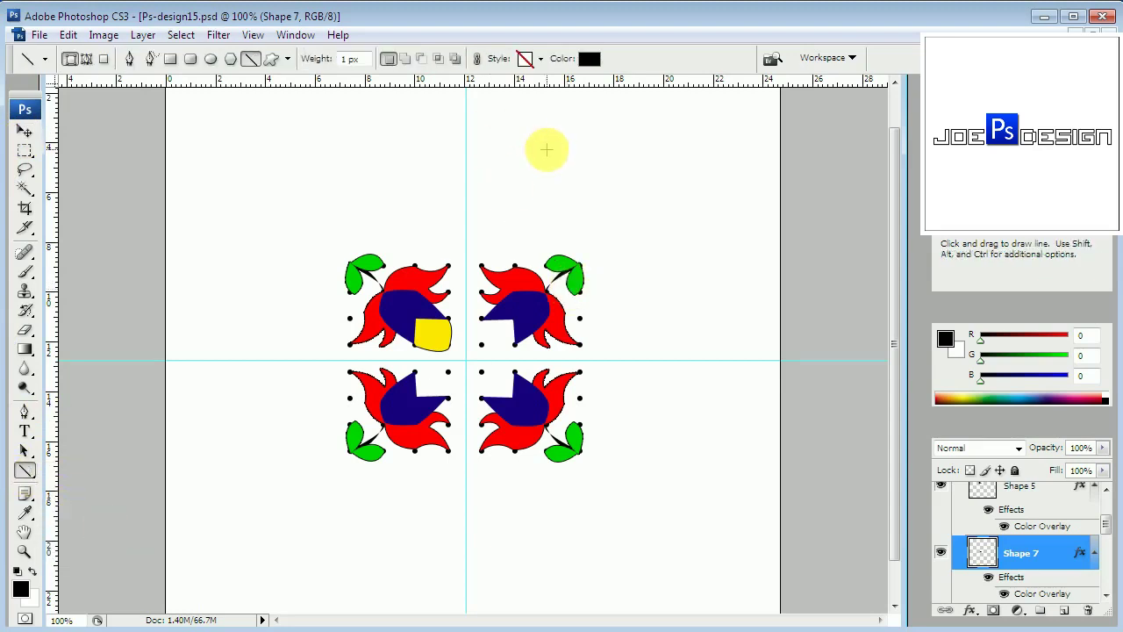
mouse_move(553, 157)
mouse_down()
mouse_move(567, 147)
mouse_move(557, 164)
mouse_up()
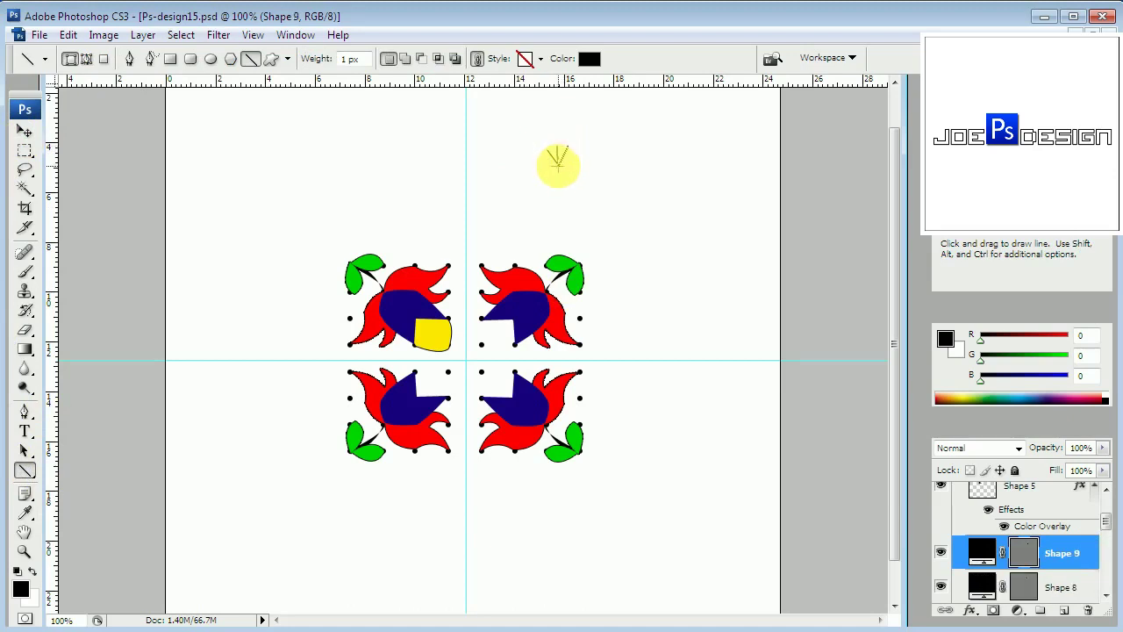
Select the three line layers and merge them into layer Shape 10
click(1106, 595)
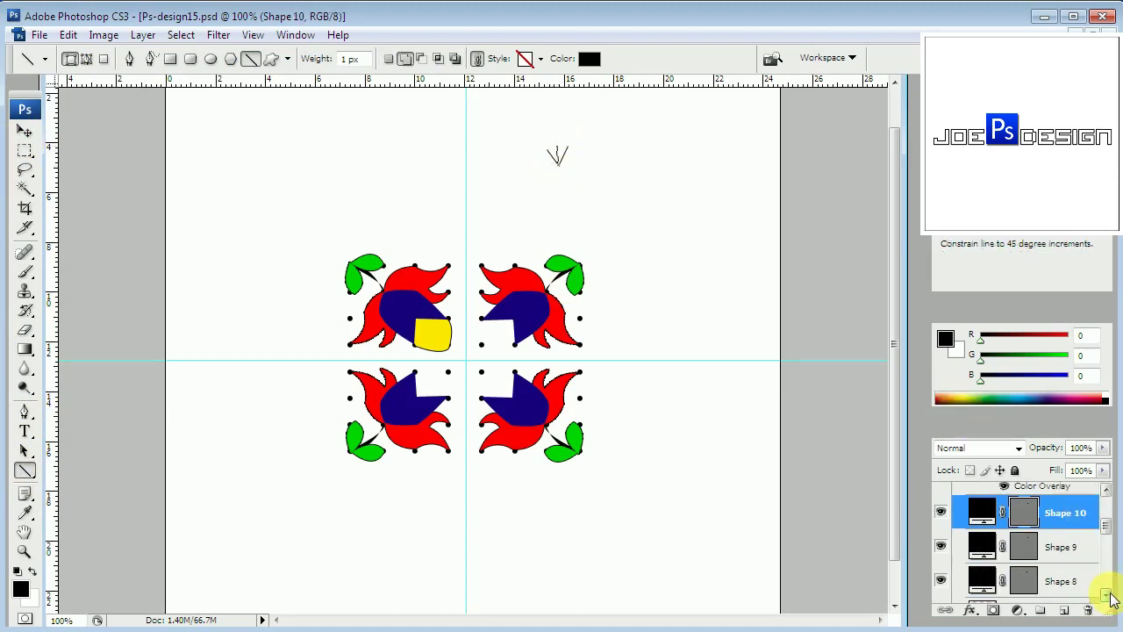
shift+click(1089, 581)
key(ctrl+e)
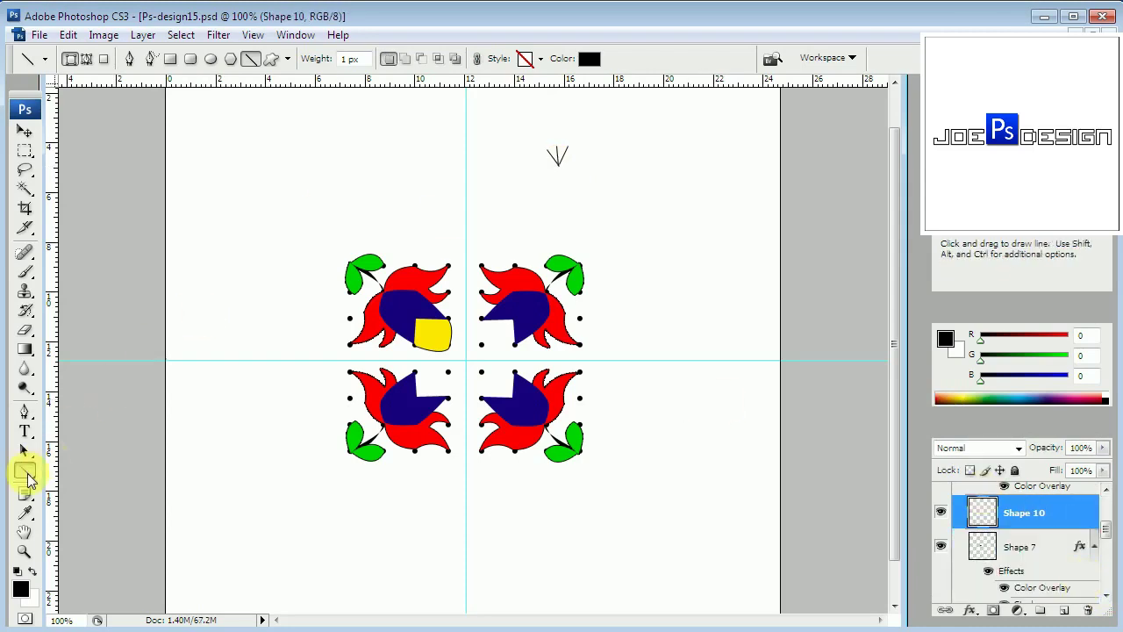
click(24, 471)
Draw a small ellipse at the V, then delete it as misdrawn
click(113, 503)
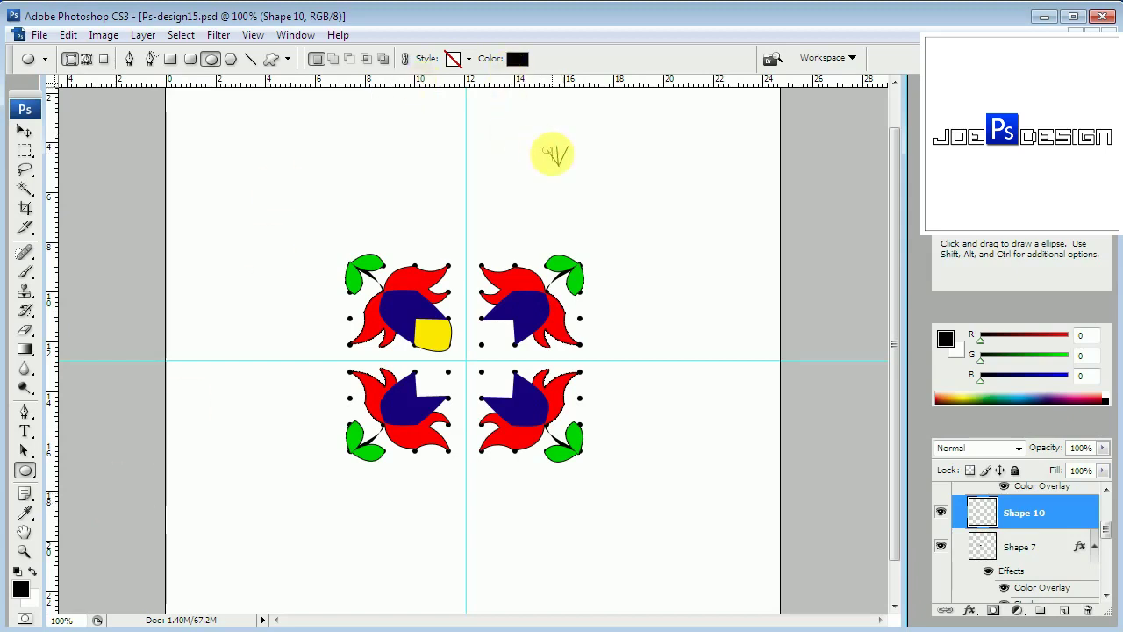
drag(543, 149, 549, 154)
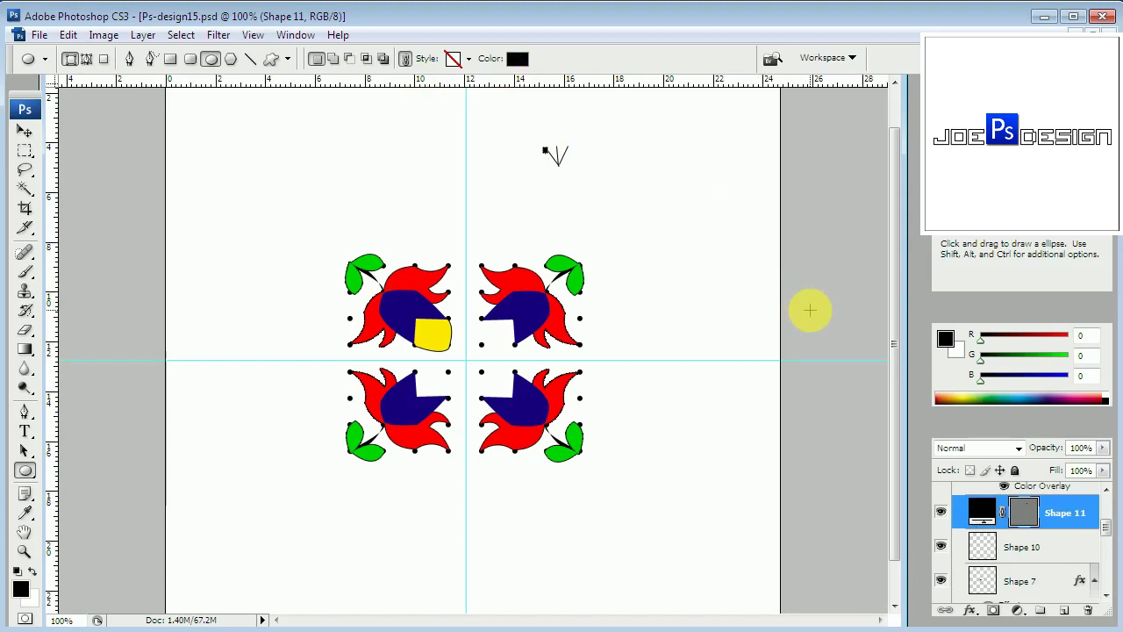
key(ctrl+t)
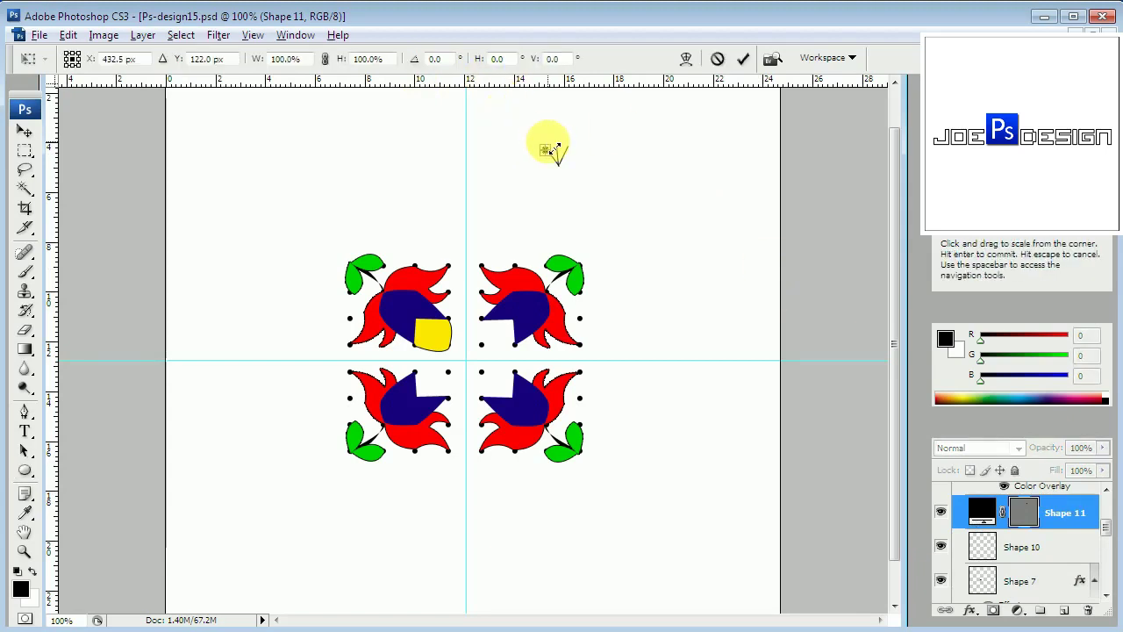
key(Return)
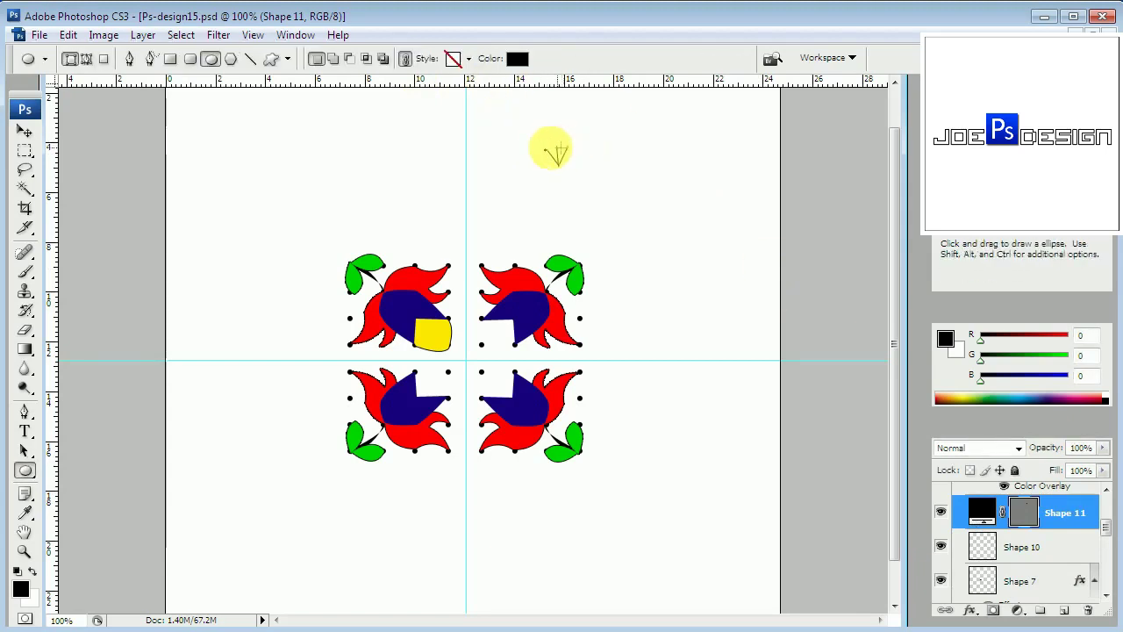
click(24, 130)
key(Delete)
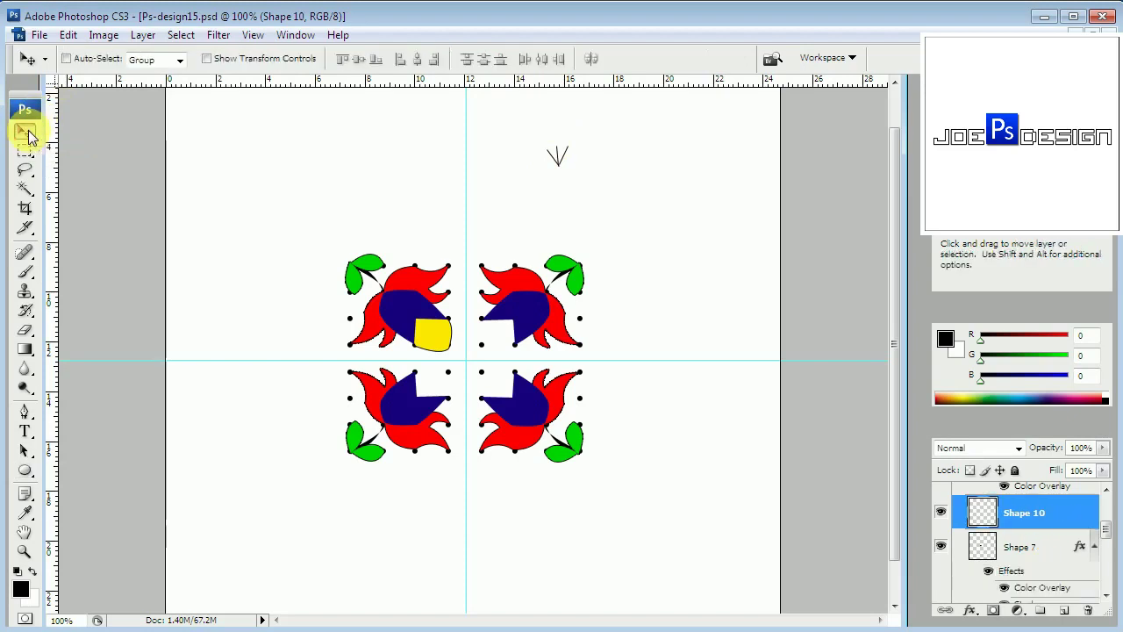
Draw a tiny black dot above the V, rasterize its layer and nudge it onto the line tip
click(25, 470)
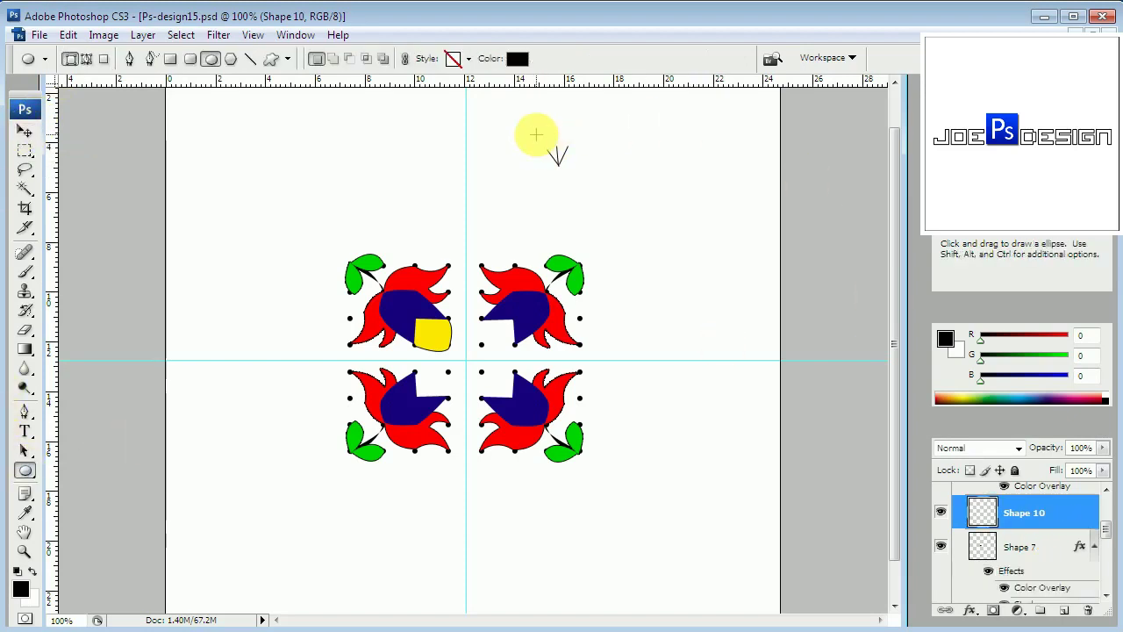
drag(540, 139, 537, 136)
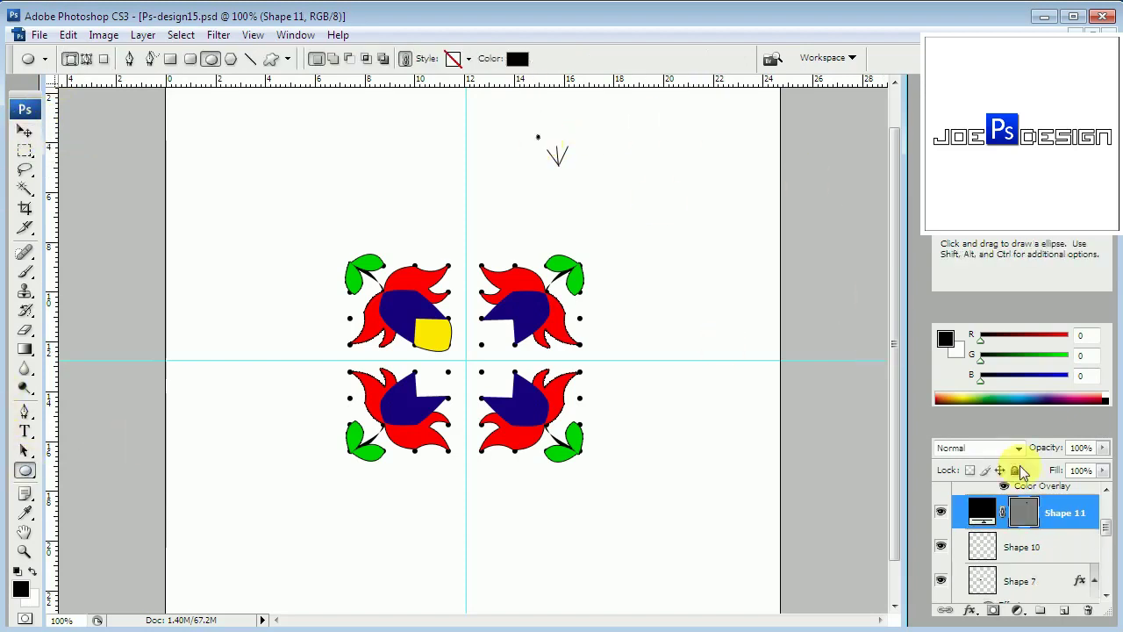
right_click(1081, 513)
click(1095, 235)
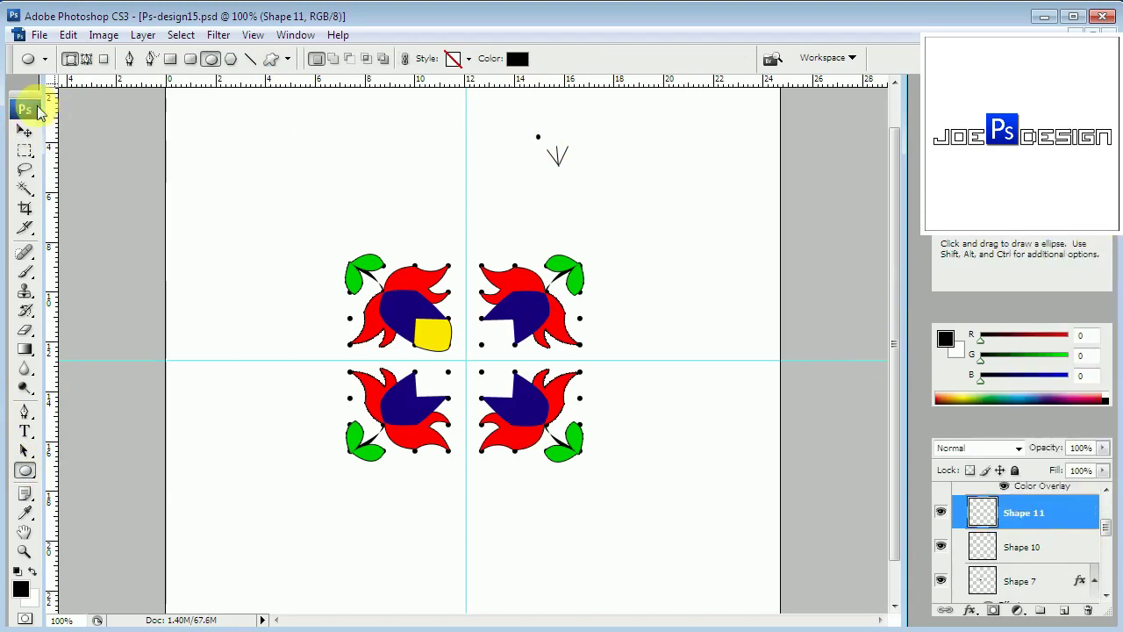
click(24, 130)
key(Down)
key(Down)
key(Down)
key(Right)
key(Right)
key(Right)
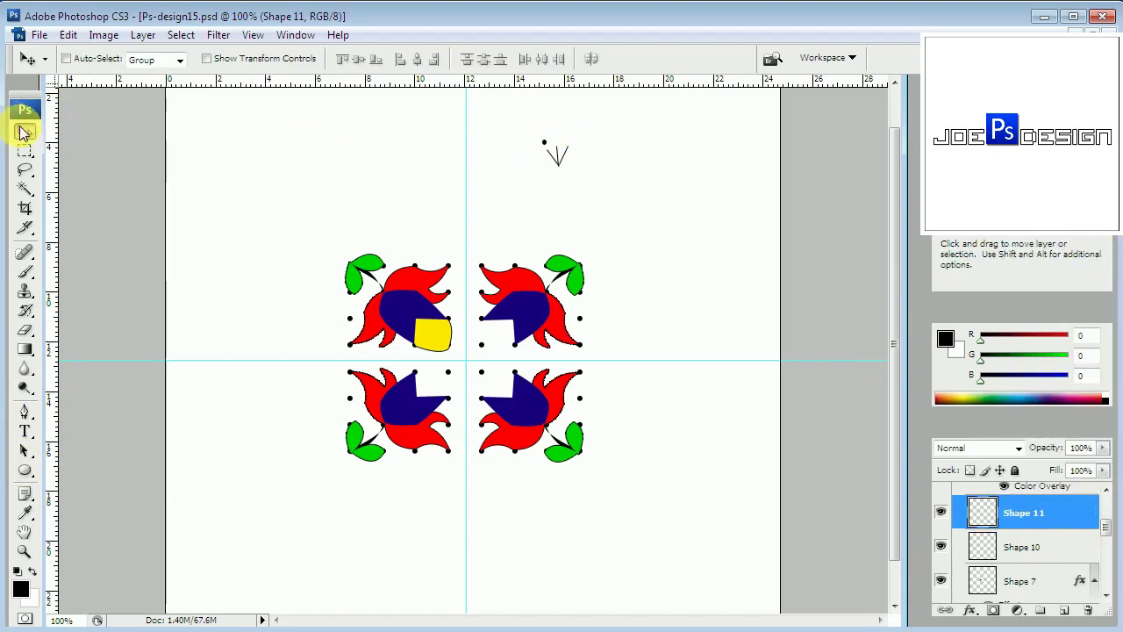
Duplicate the dot onto the other V tips and merge the dots with the V layer Shape 10
key(alt+Down)
key(alt+Right)
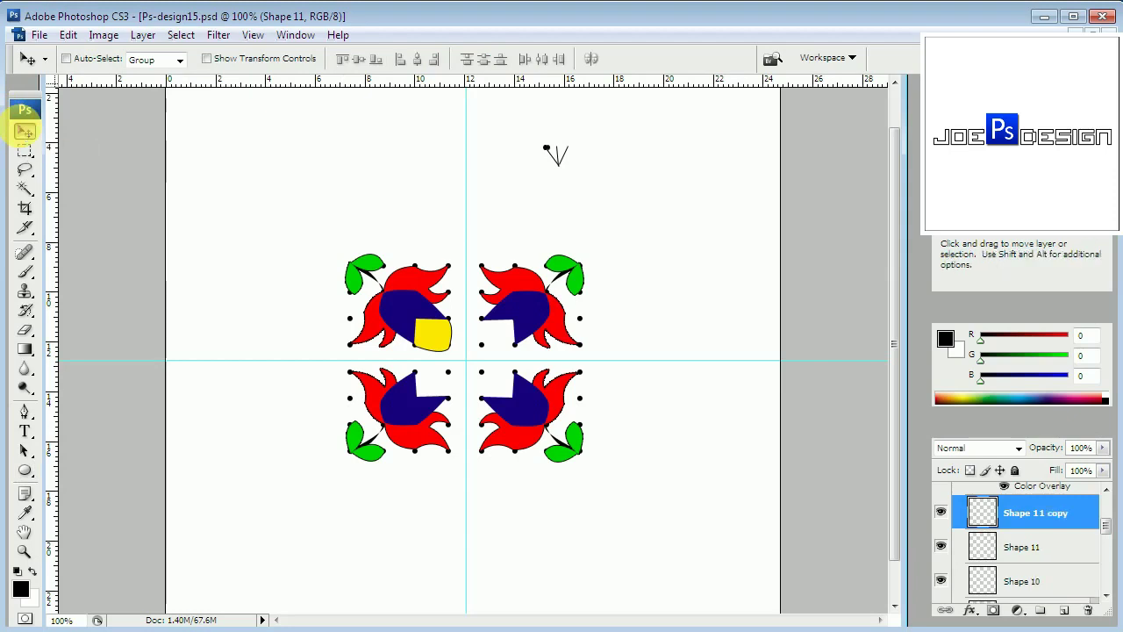
key(alt+Right)
click(1103, 595)
shift+click(1071, 596)
key(ctrl+e)
Move the merged rays onto the yellow accent and rotate them about 143°
drag(556, 156, 432, 336)
key(ctrl+t)
drag(477, 300, 405, 370)
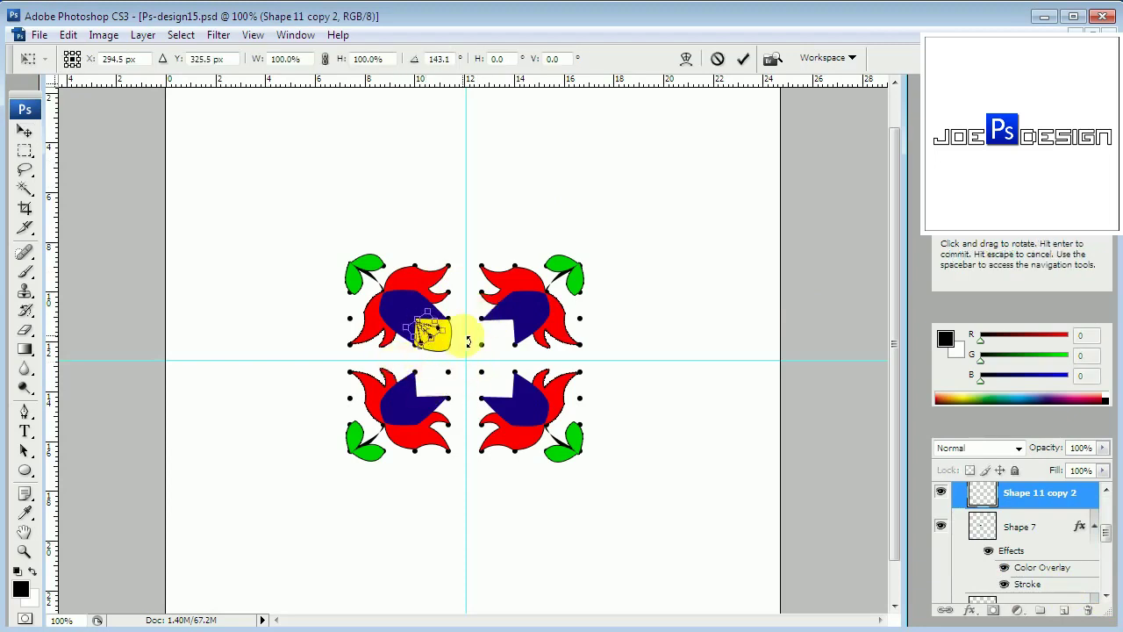
key(Return)
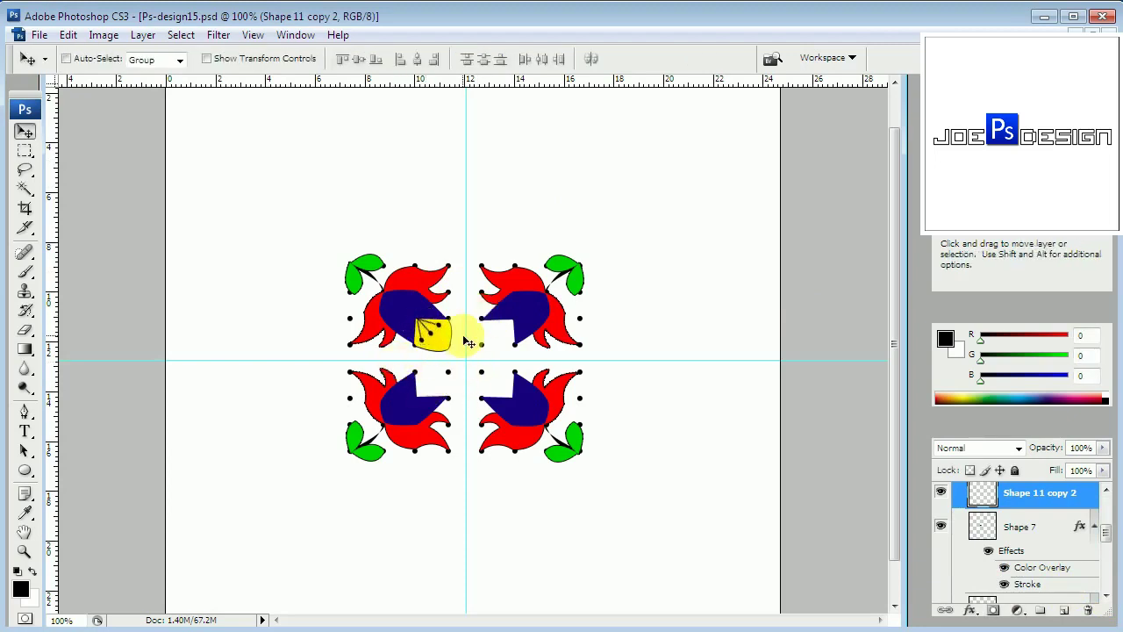
Give the merged rays a dark brown (6b2700) Color Overlay layer effect
click(970, 609)
click(1000, 535)
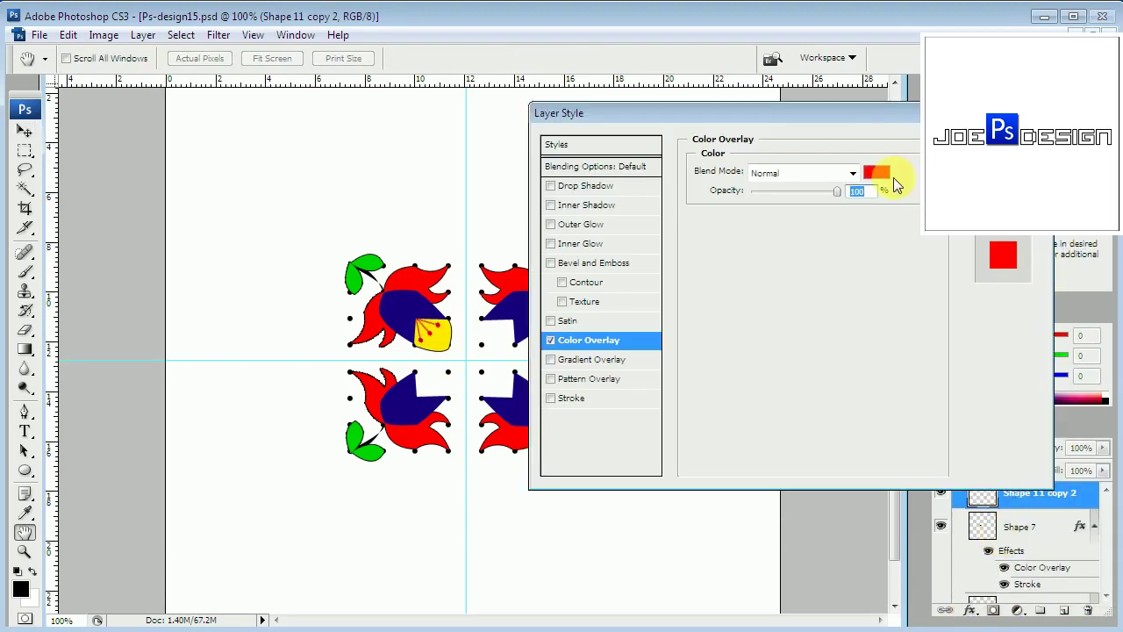
click(876, 172)
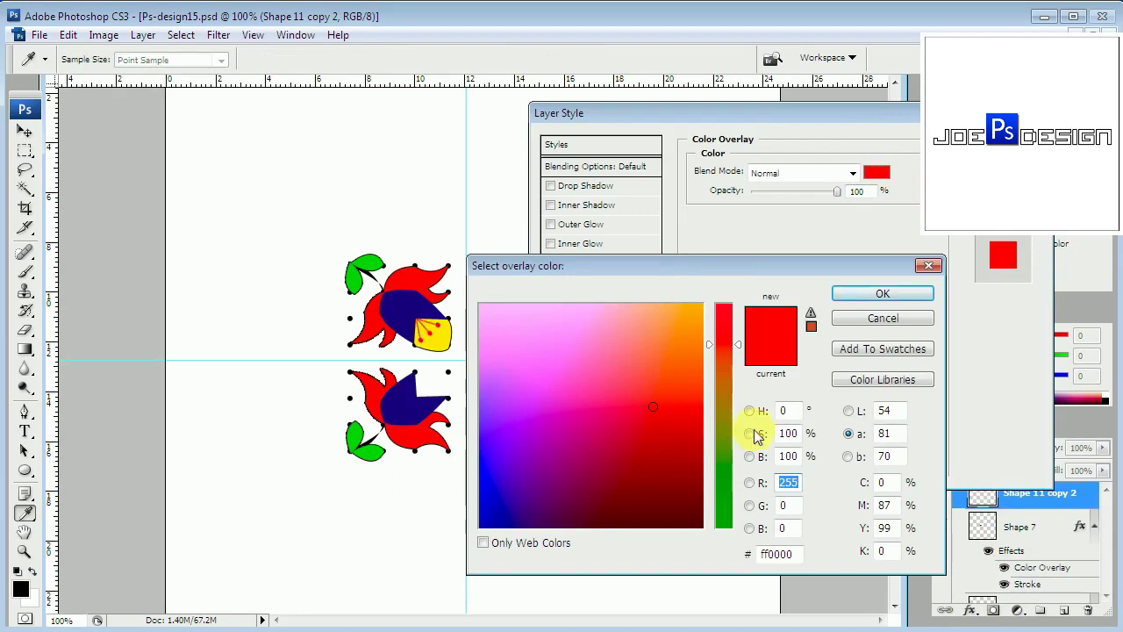
click(724, 389)
drag(676, 446, 673, 470)
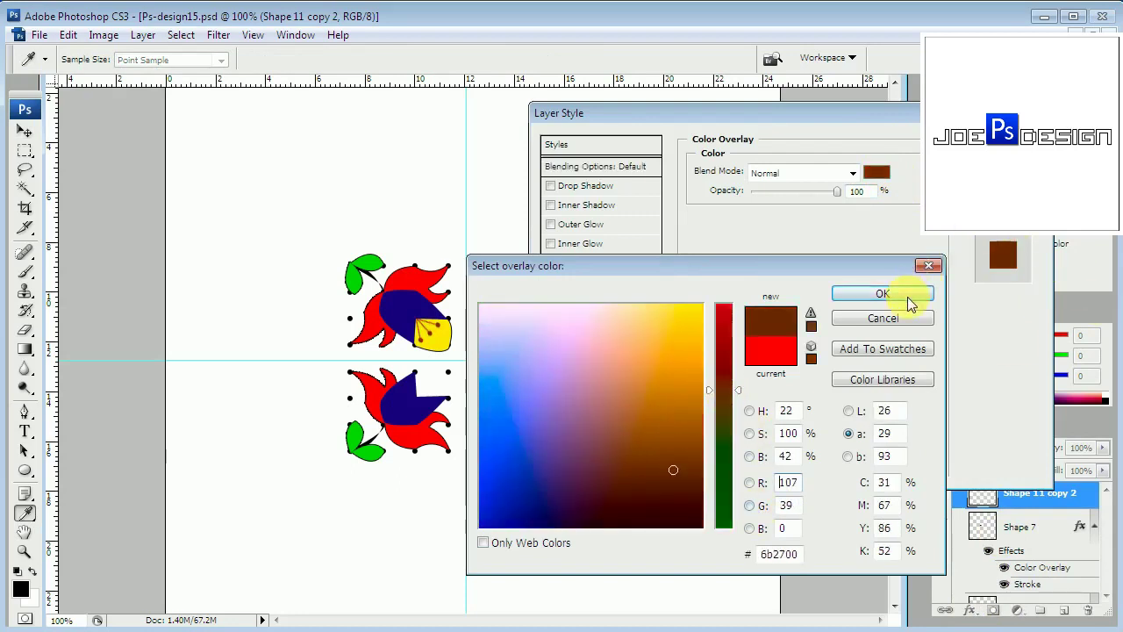
click(883, 293)
key(Return)
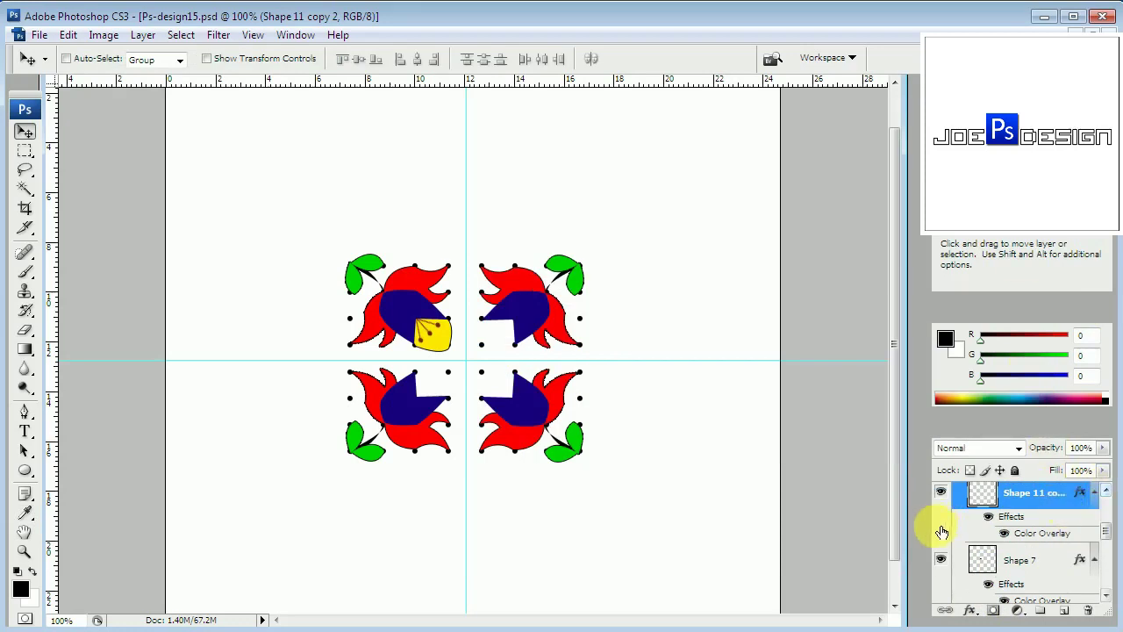
Select the Shape 7 and Shape 11 copy 2 layers and move them in the layer stack
click(1033, 562)
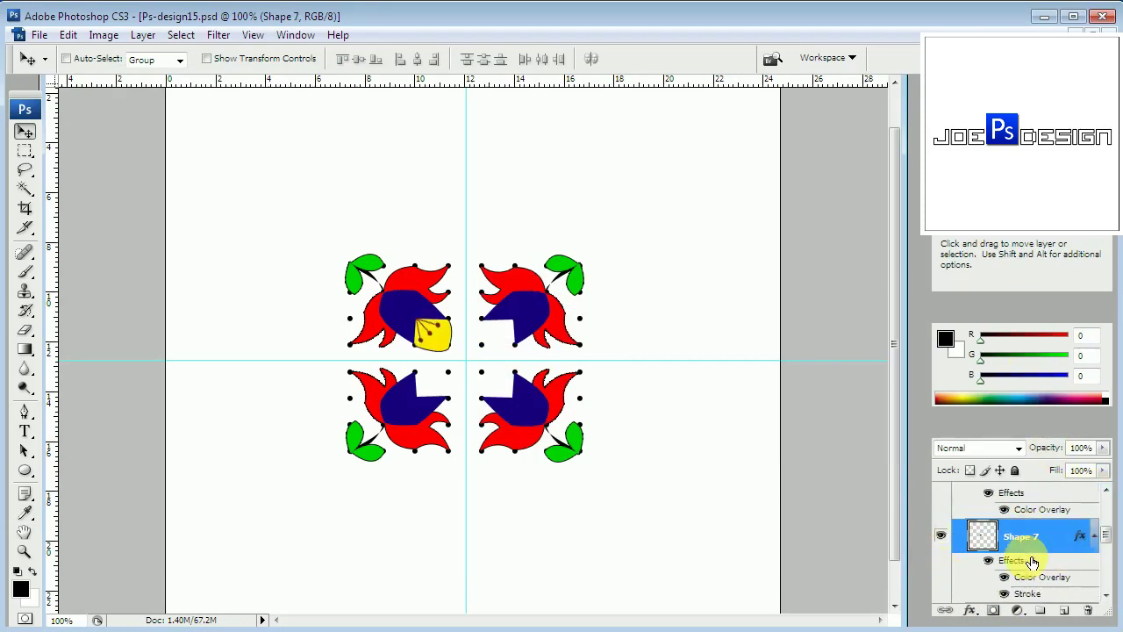
click(1105, 491)
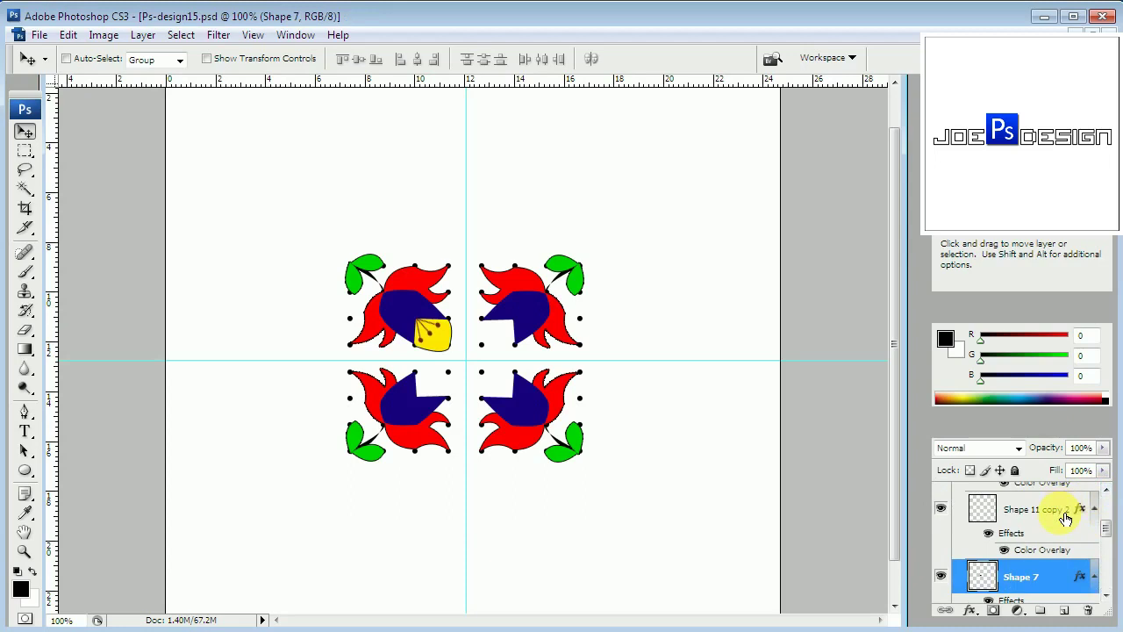
shift+click(1057, 513)
click(1107, 491)
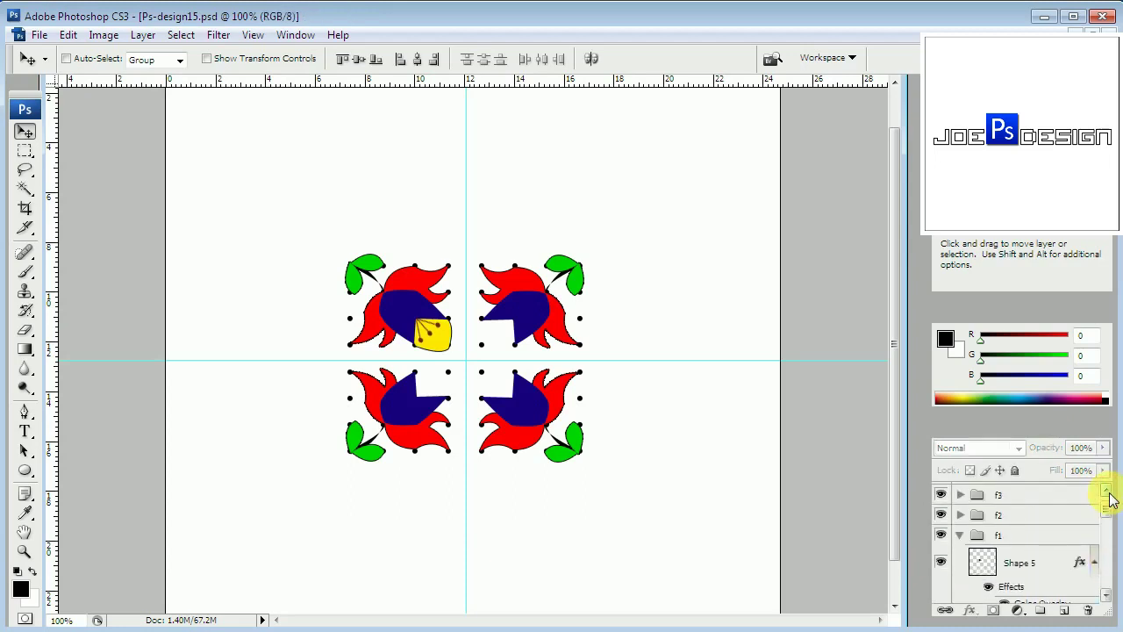
click(1105, 596)
mouse_move(1078, 590)
mouse_down()
mouse_move(1078, 494)
mouse_move(1059, 516)
mouse_up()
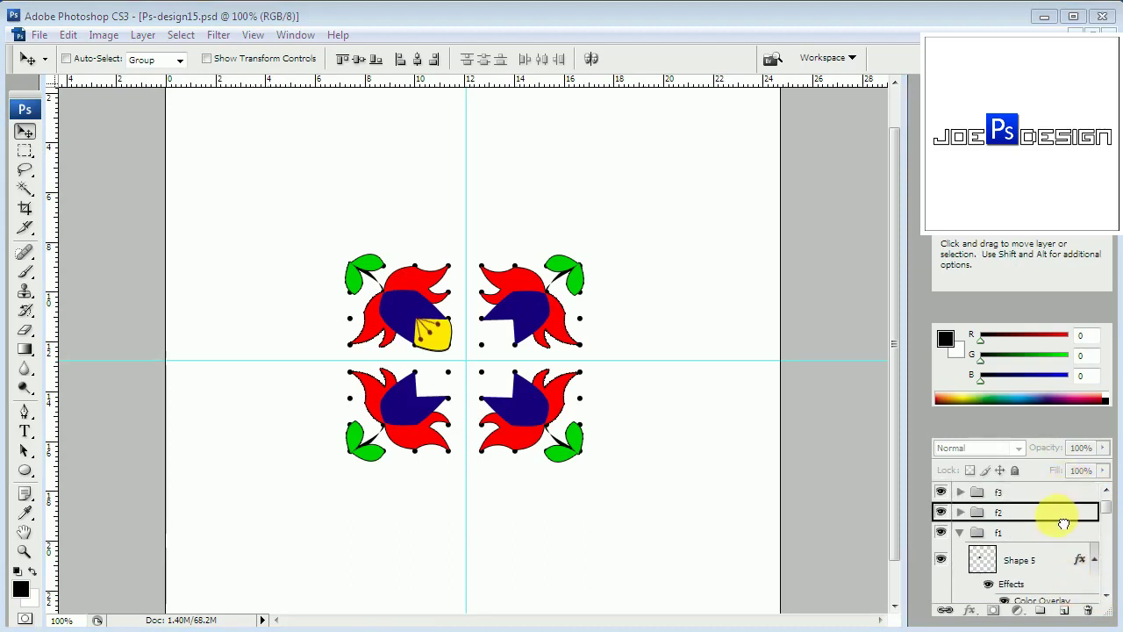
key(alt)
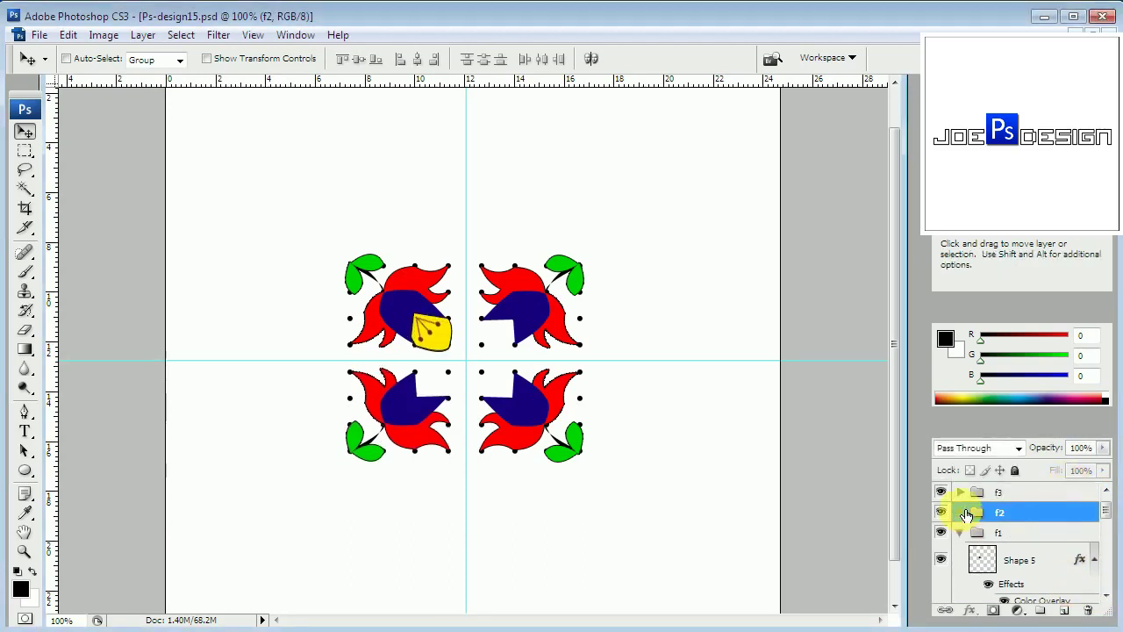
Expand group f2, check the accent and ray layers' visibility, then select the rays with the yellow shape
click(960, 512)
click(1107, 597)
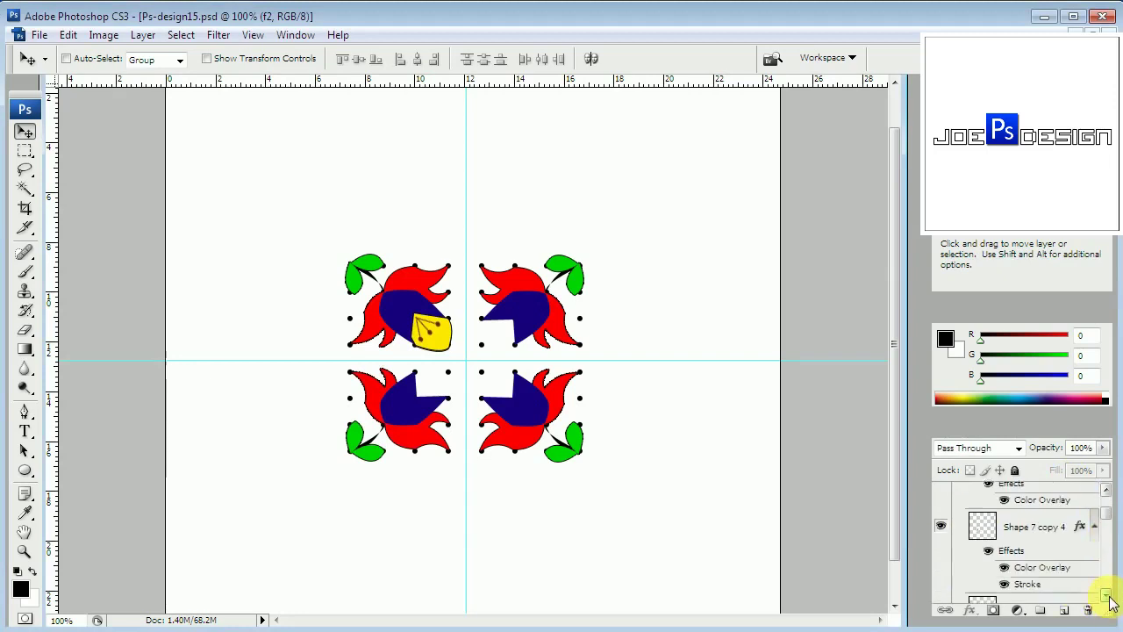
click(1107, 597)
click(1106, 598)
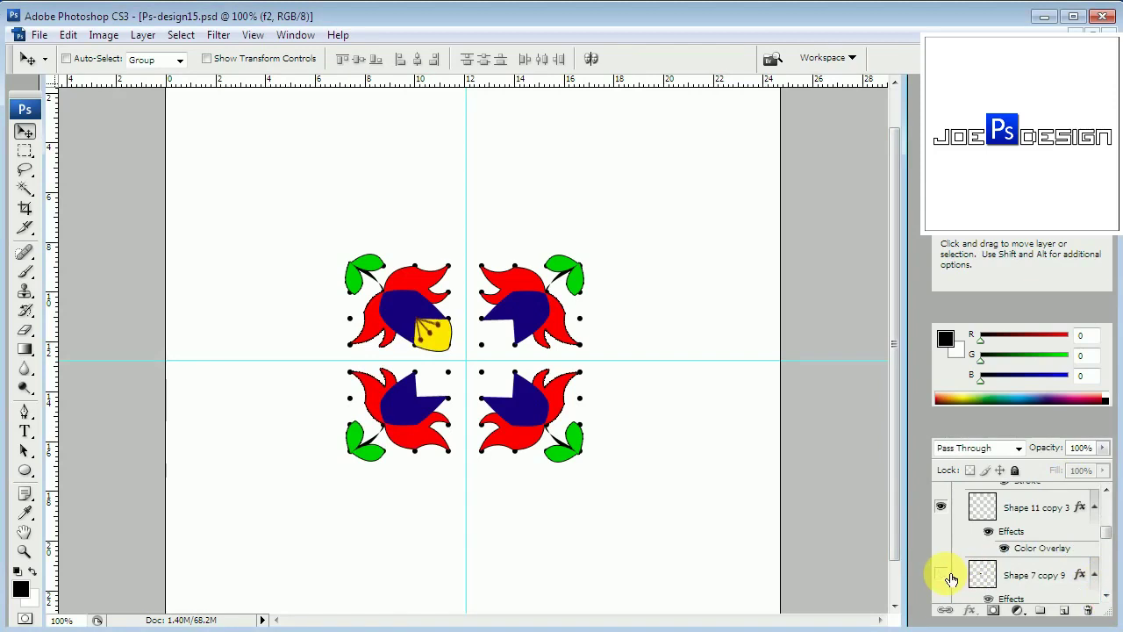
click(942, 574)
click(945, 575)
click(942, 507)
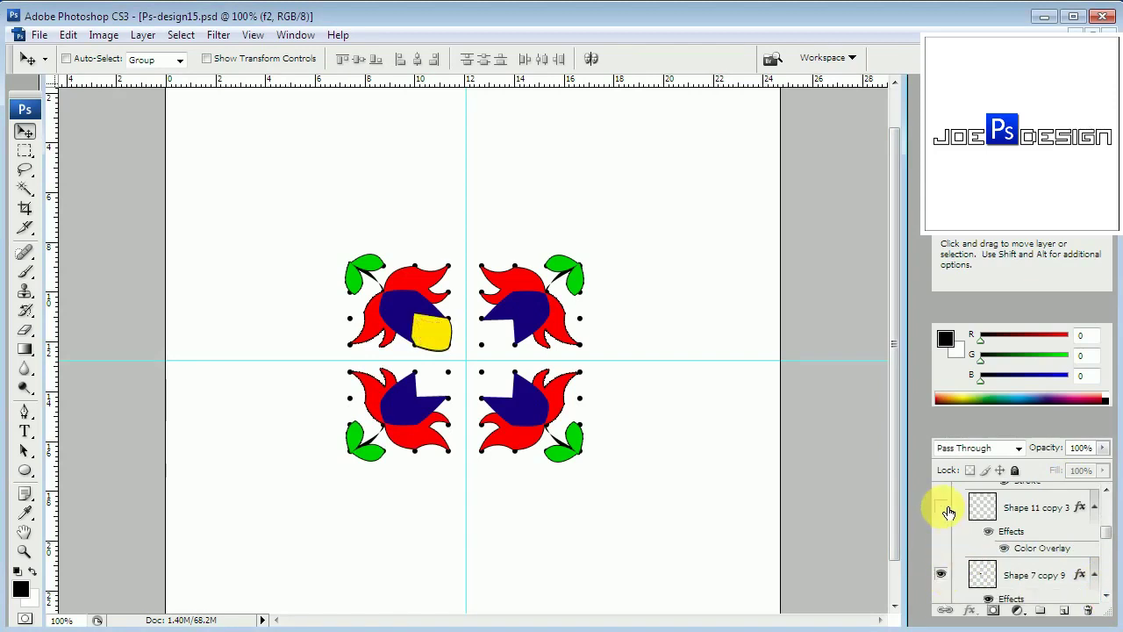
click(1011, 511)
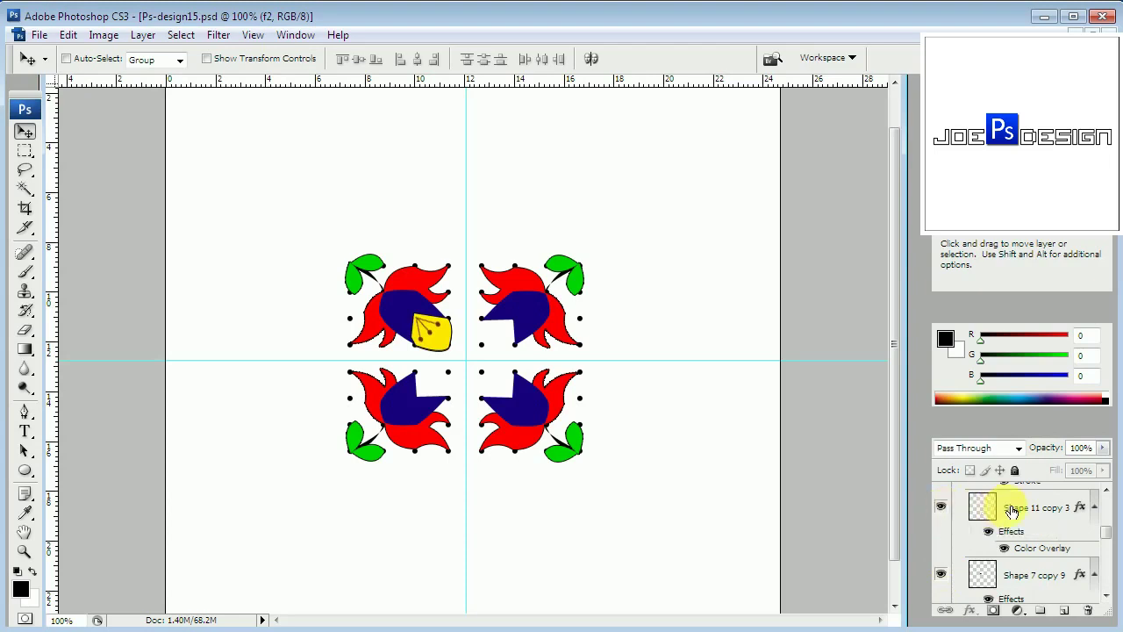
ctrl+click(1041, 574)
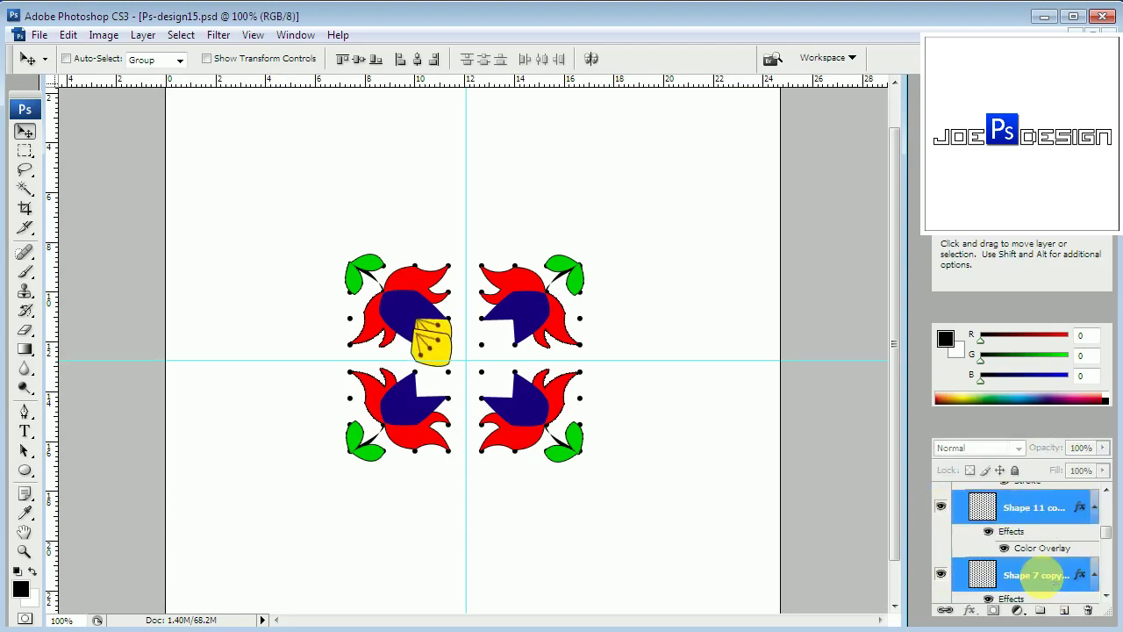
Rotate a copy of the yellow accent about -97° into the lower-left flower and group its layers
key(ctrl+t)
drag(504, 420, 463, 307)
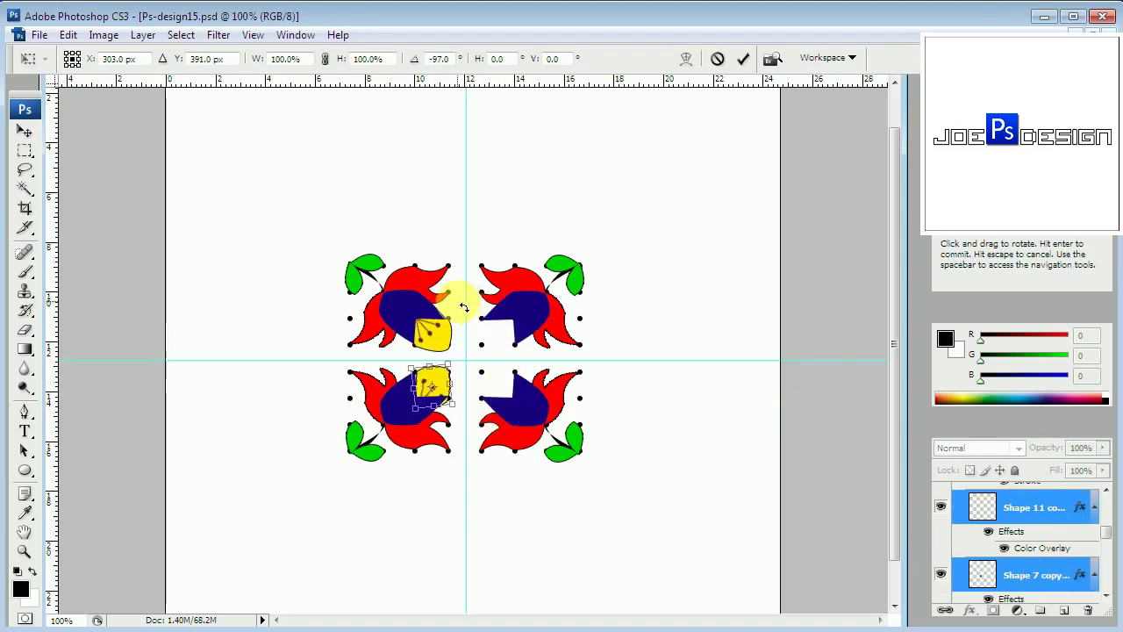
key(Return)
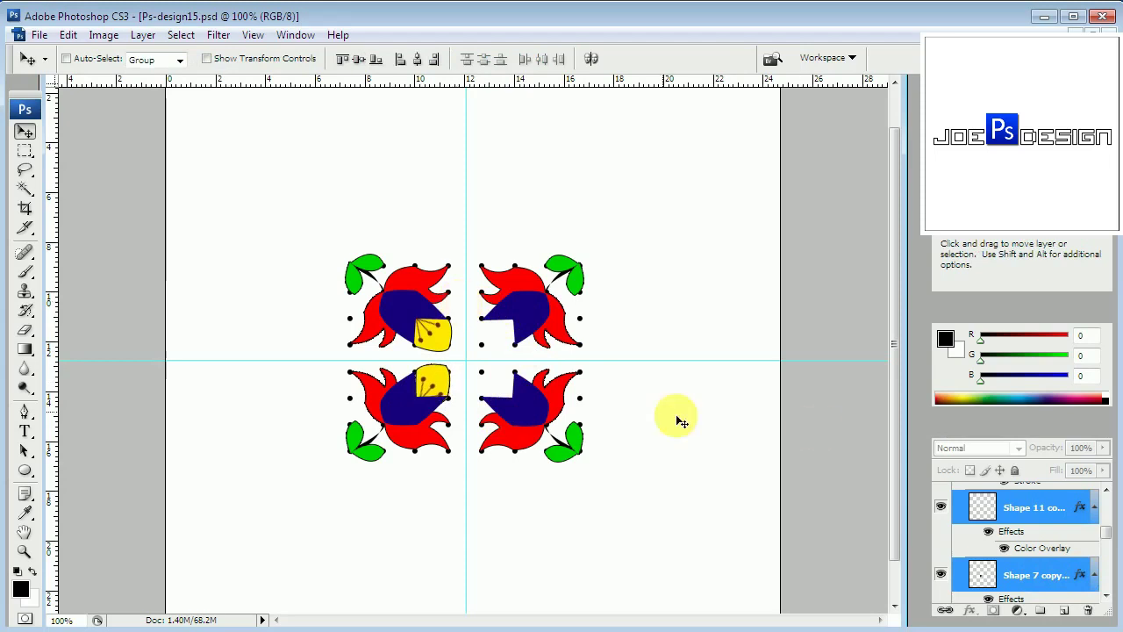
click(941, 507)
click(980, 509)
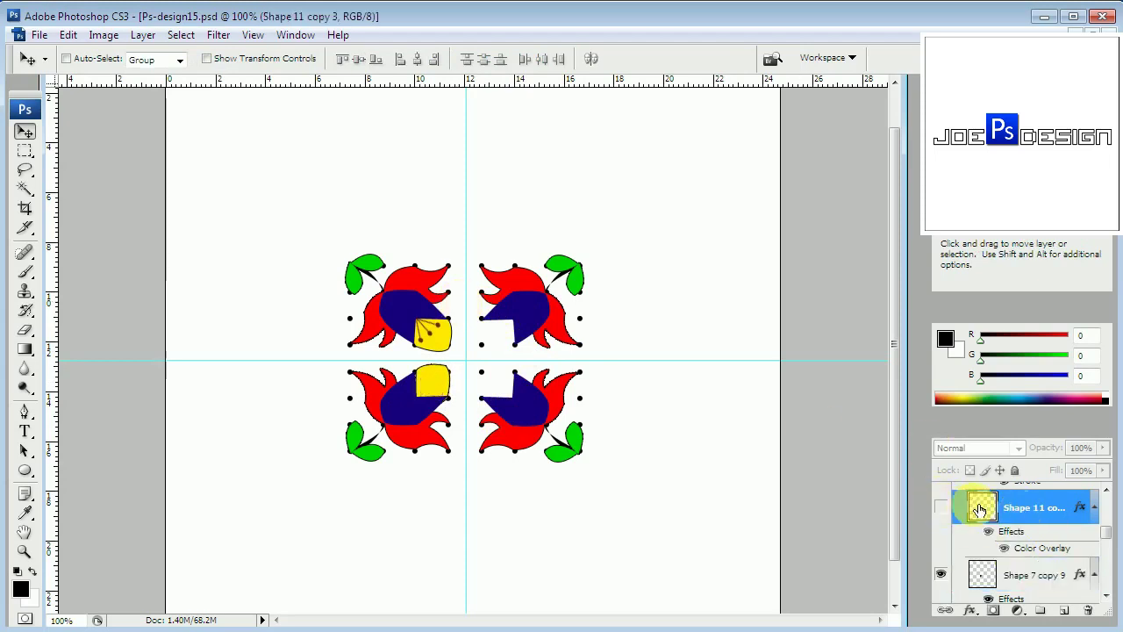
click(940, 506)
click(941, 506)
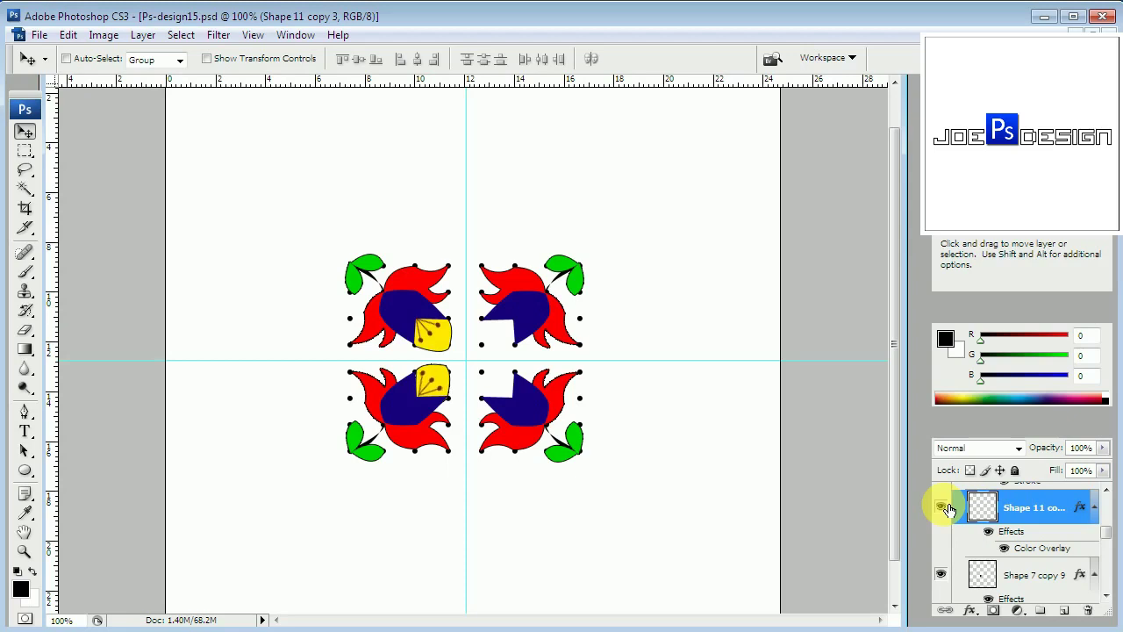
shift+click(1026, 575)
key(ctrl+g)
click(941, 507)
click(940, 506)
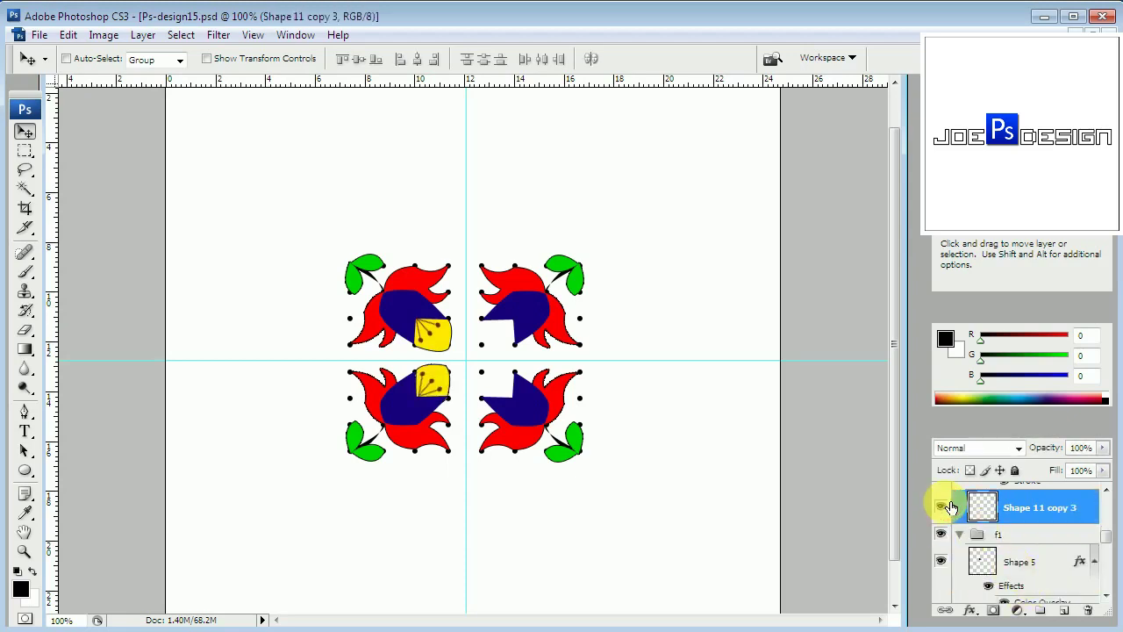
Select the left flowers' accent layers and duplicate them, shifting the copies to the right
click(1107, 597)
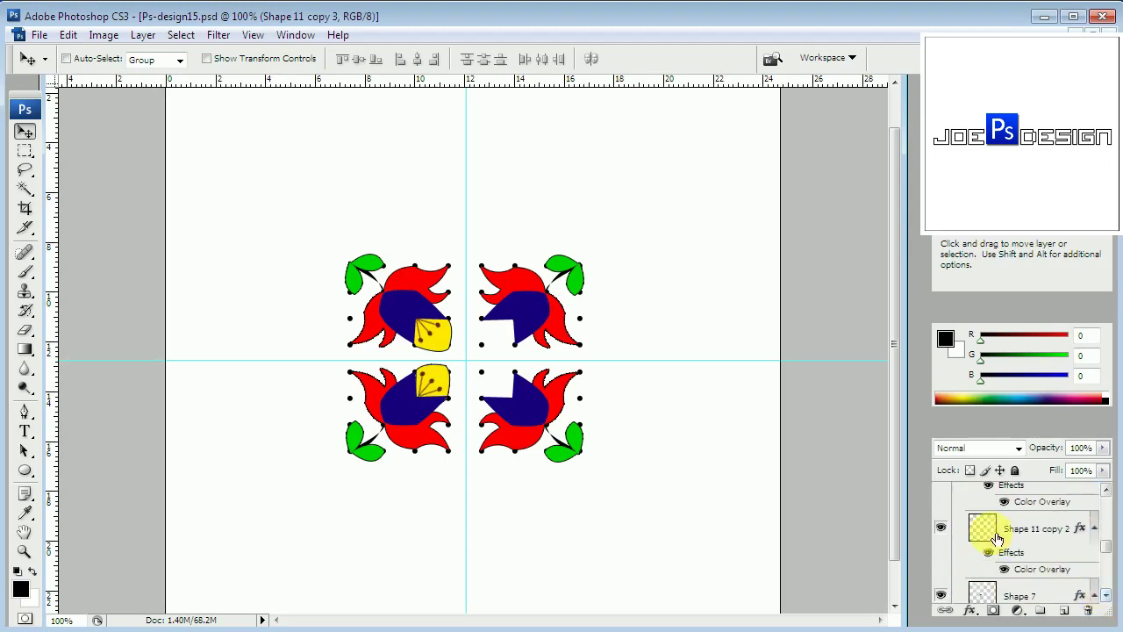
click(941, 595)
click(941, 595)
drag(1028, 532, 1048, 595)
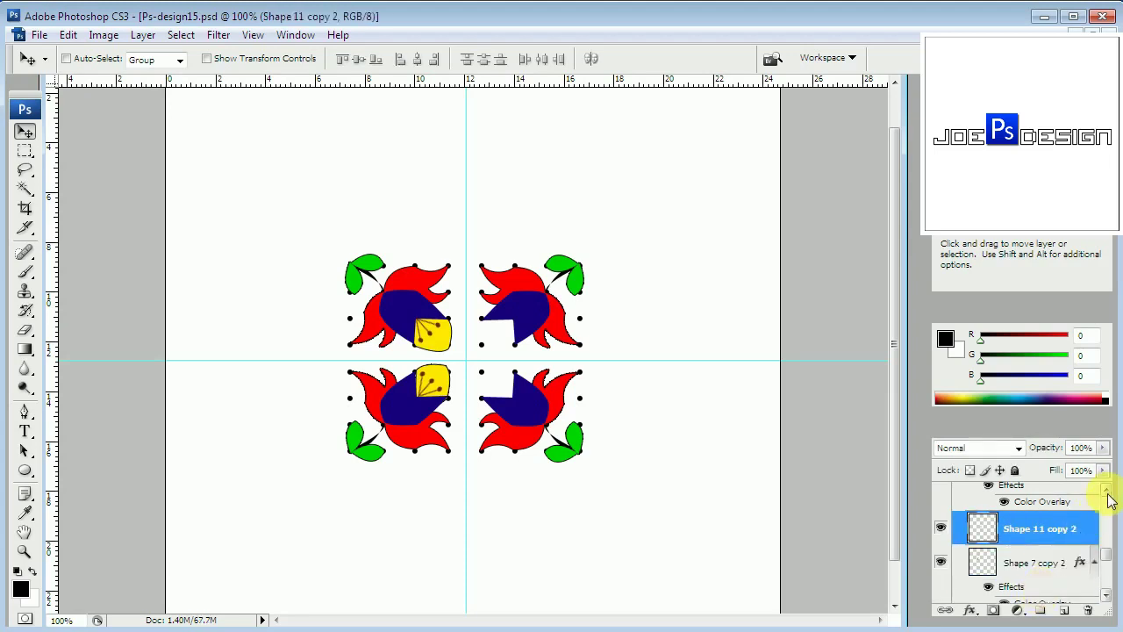
click(1105, 490)
click(1036, 529)
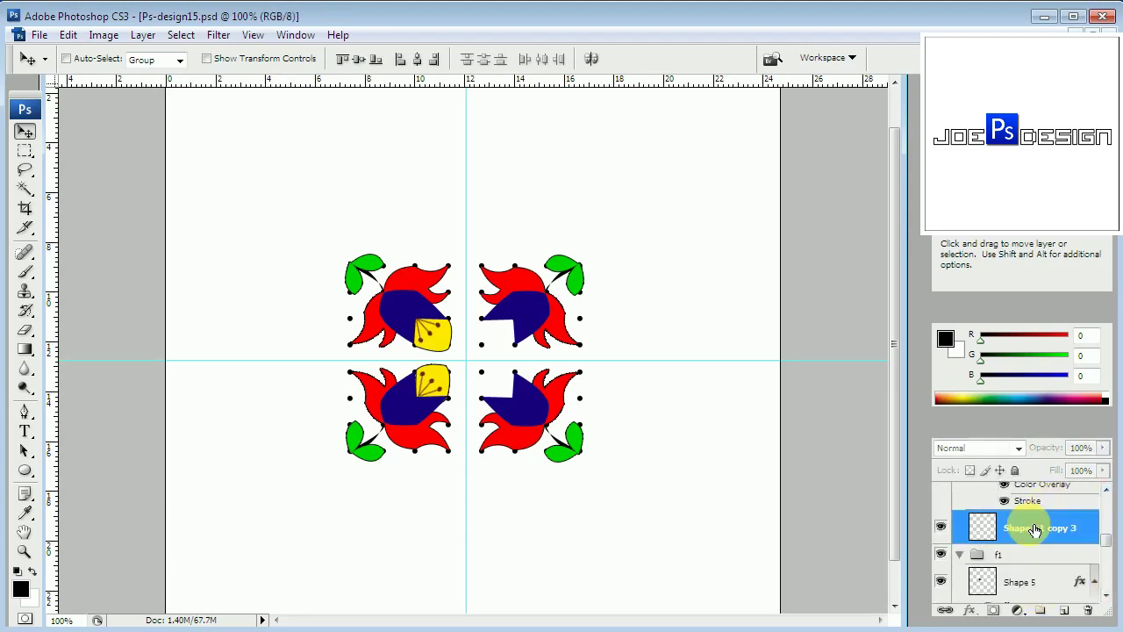
key(alt+Right)
key(shift+Right)
key(shift+Right)
key(shift+Right)
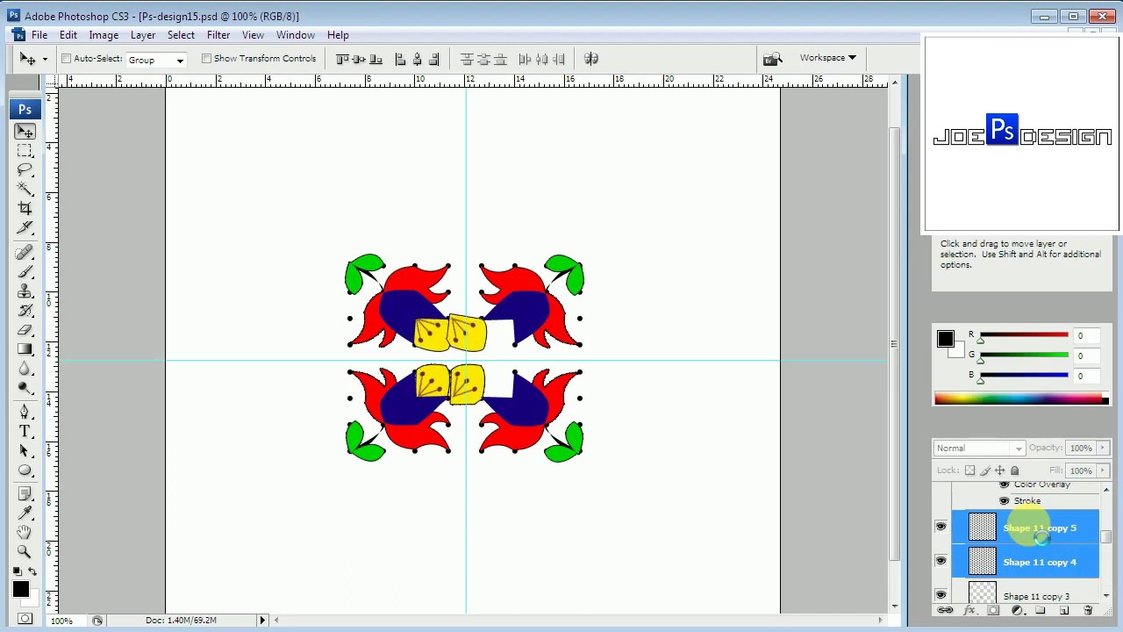
key(shift+Right)
key(shift+Right)
key(shift+Right)
Flip the copied accents horizontally and nudge them into place on the right flowers
key(ctrl+t)
right_click(493, 397)
click(487, 349)
key(Right)
key(Right)
key(Up)
key(Up)
key(Up)
key(Right)
key(Right)
key(Right)
key(Down)
key(Down)
key(Down)
key(Return)
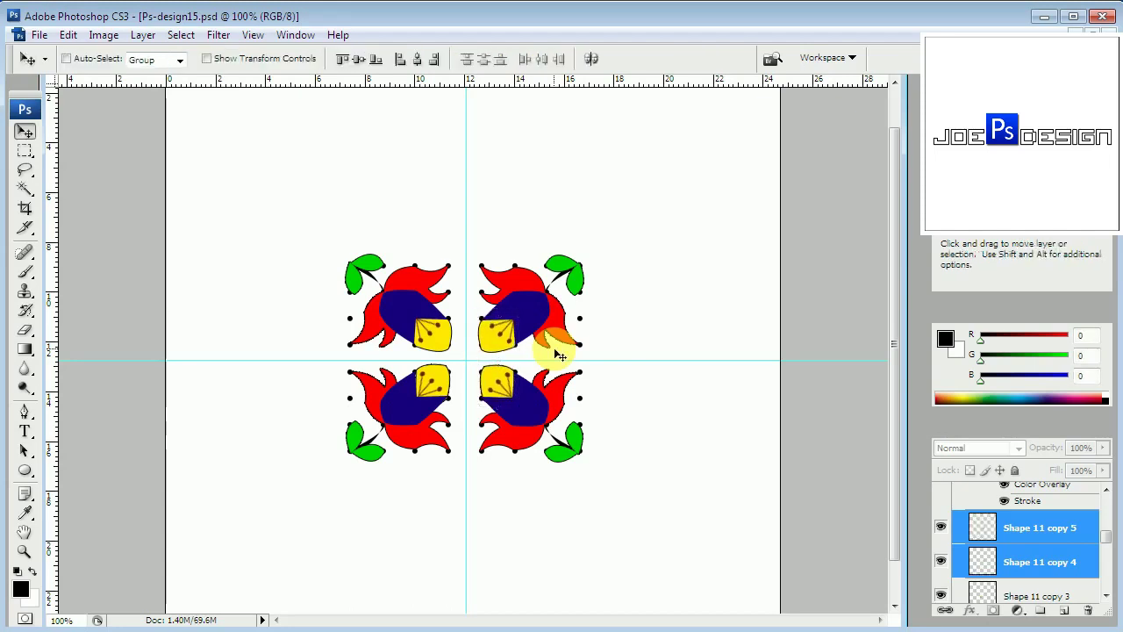
Select Shape 11 copy 4 and drag it into group f3
click(1104, 491)
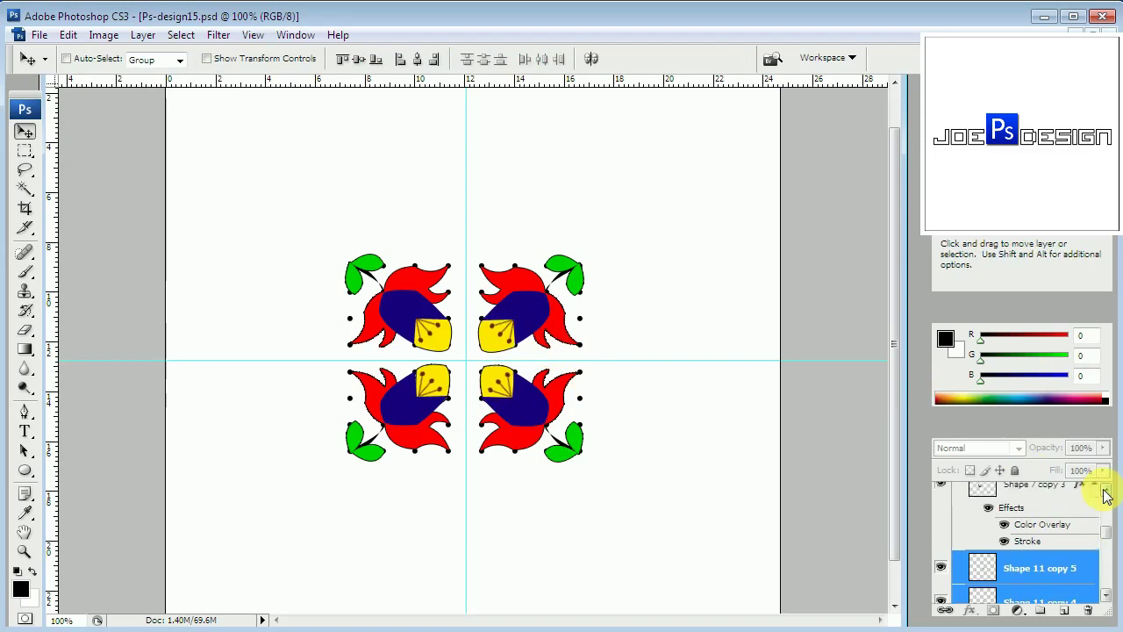
click(1104, 597)
click(1027, 583)
click(1106, 491)
click(1105, 491)
click(1106, 595)
click(1106, 595)
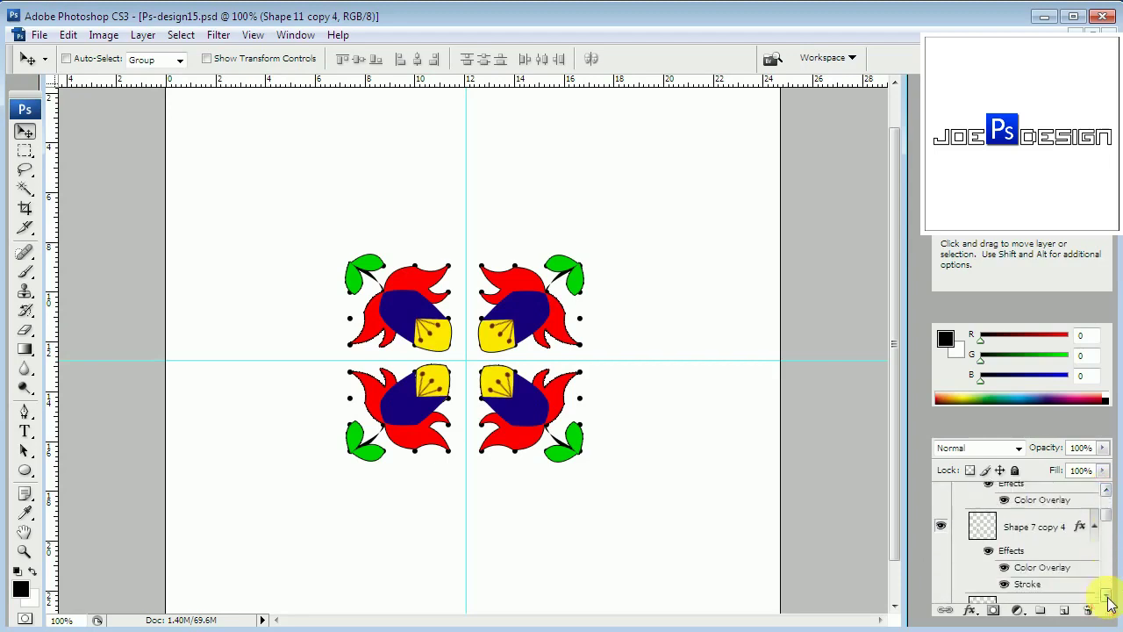
click(1105, 595)
click(1106, 595)
drag(1053, 569, 1044, 516)
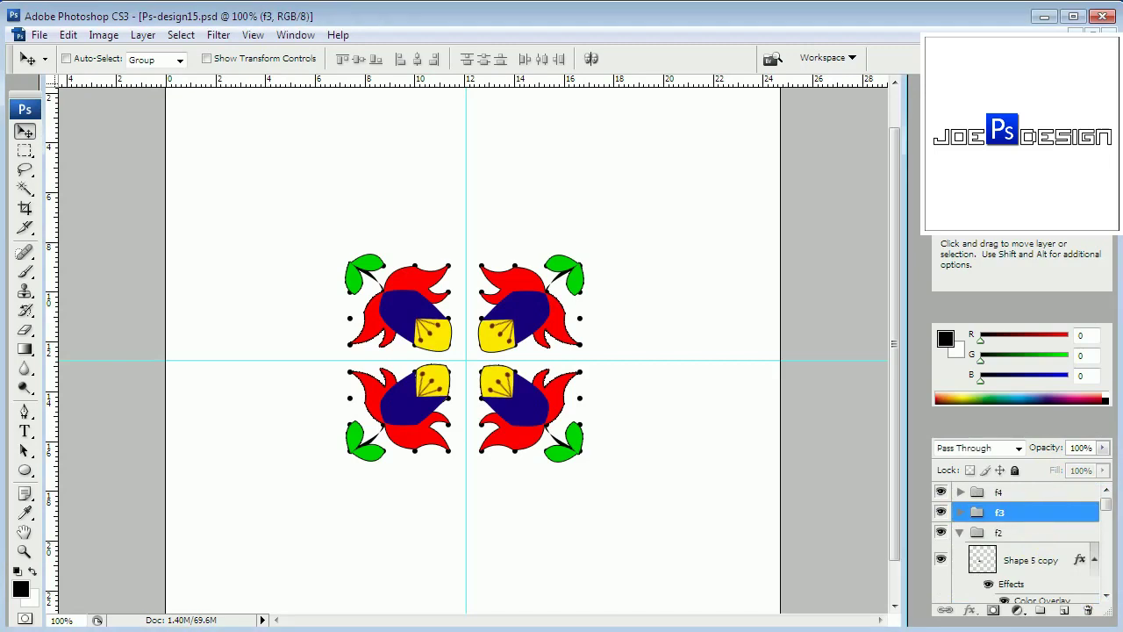
Finish placing Shape 11 copy 4 in group f3, check Shape 11 copy 3, and select group f4
click(1108, 596)
click(1107, 596)
click(1108, 596)
click(1106, 595)
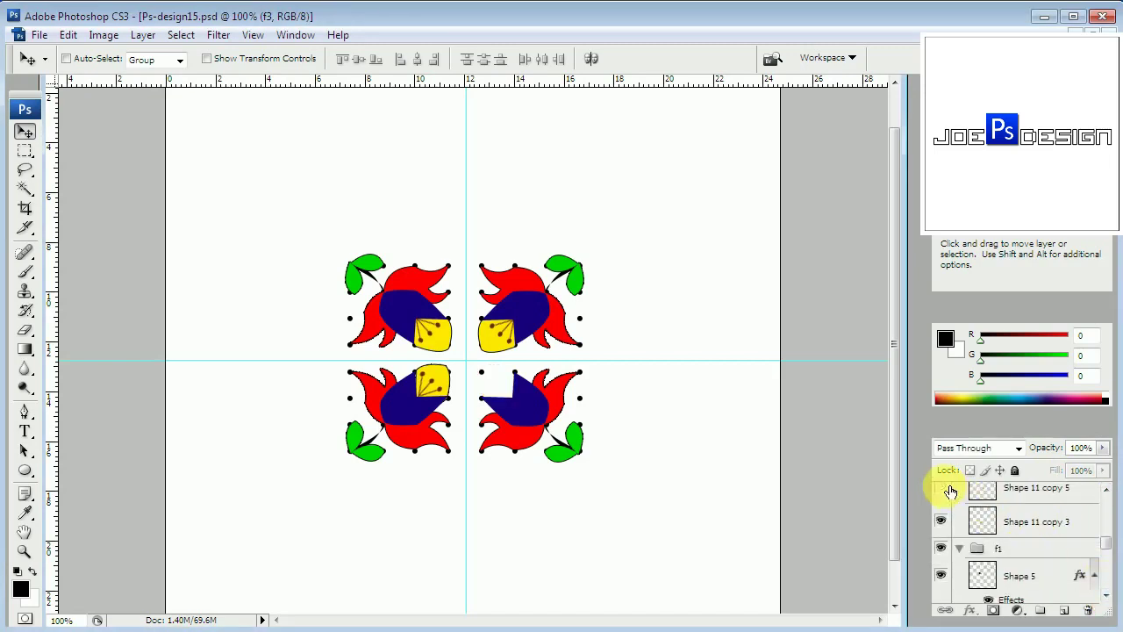
click(1000, 489)
click(940, 533)
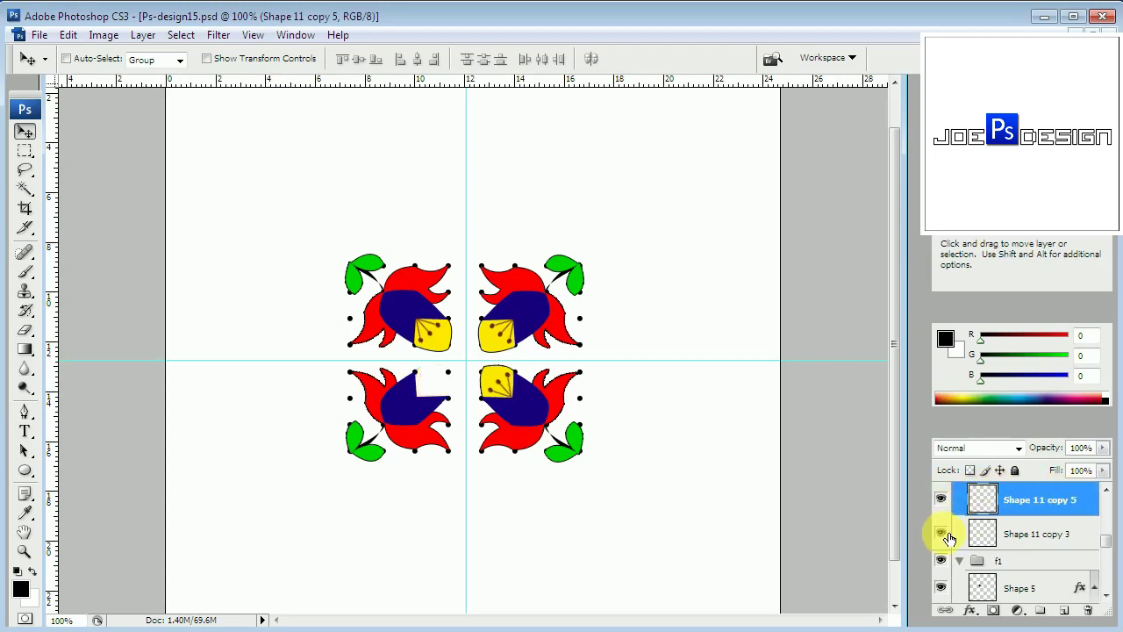
scroll(1064, 503, up, 1)
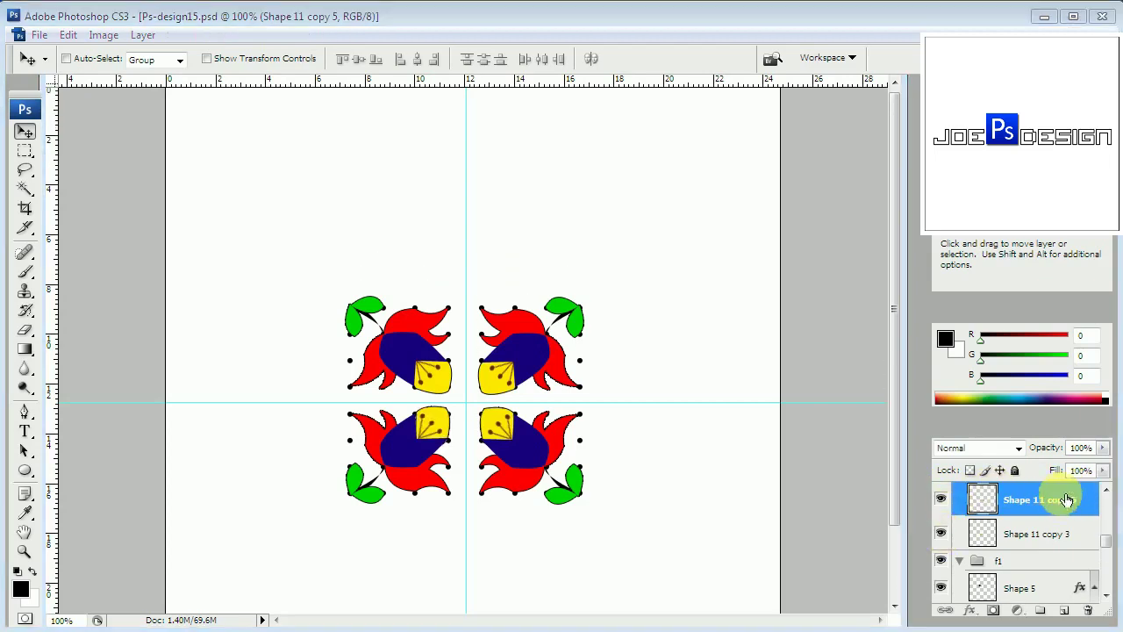
scroll(1064, 495, up, 3)
scroll(1062, 487, up, 3)
click(1044, 493)
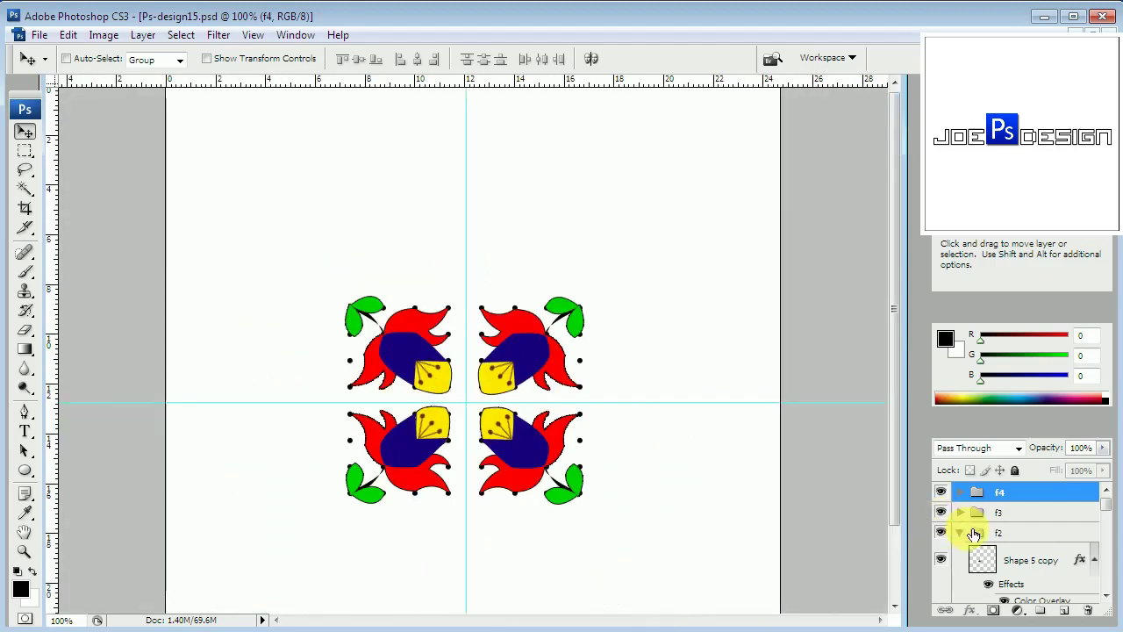
Collapse groups f2 and f1, then group f1 through f4 into Group 3
click(959, 532)
click(961, 552)
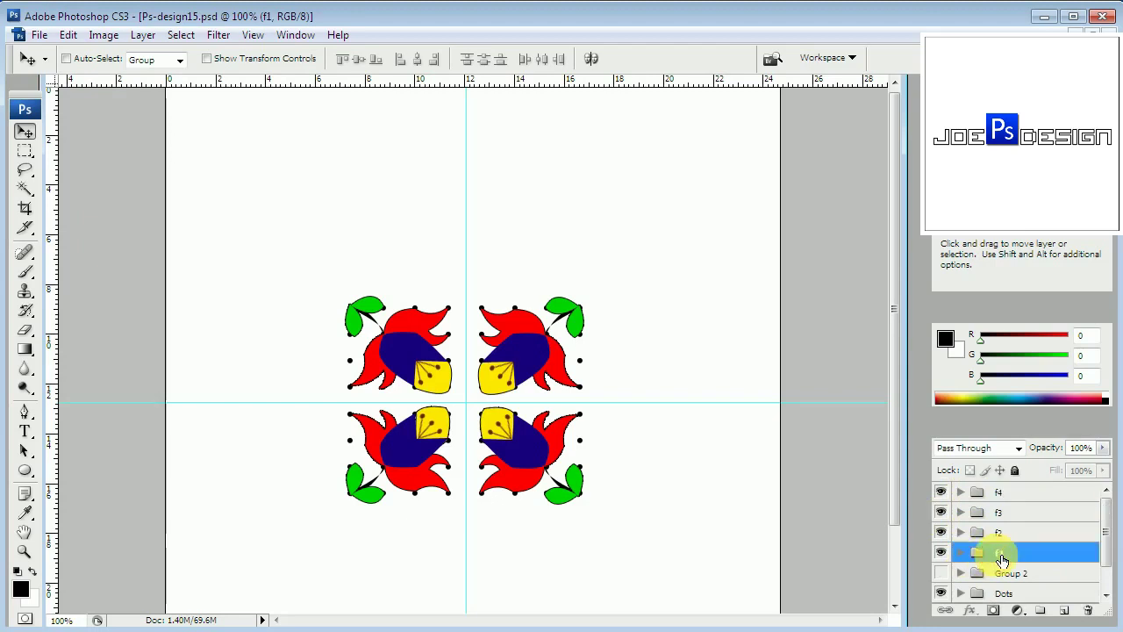
shift+click(1003, 496)
key(ctrl+g)
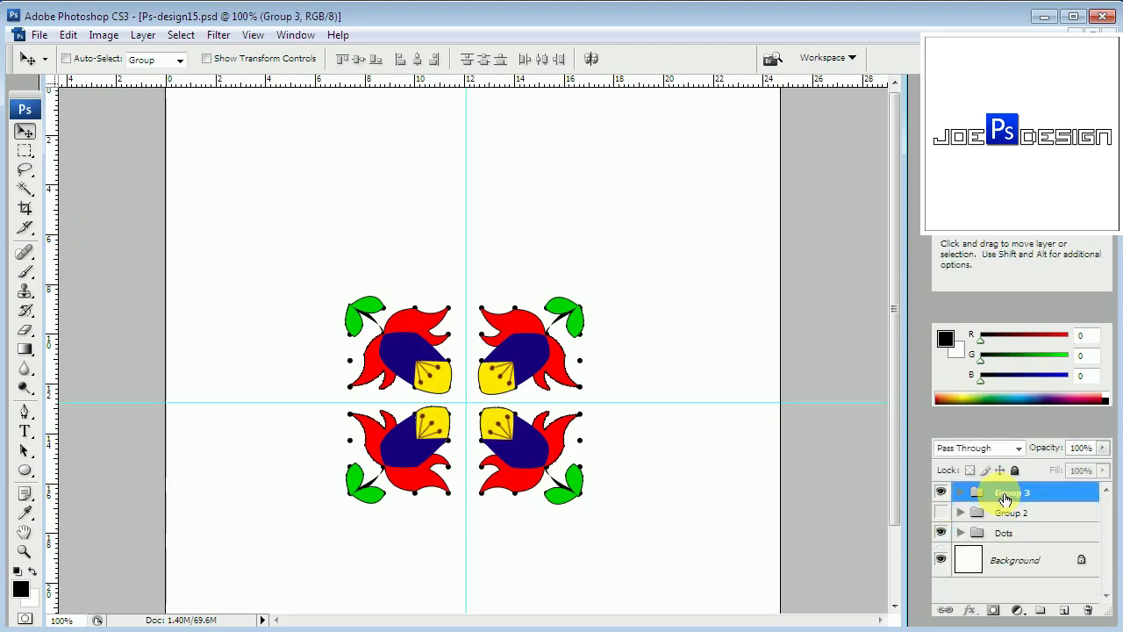
key(shift)
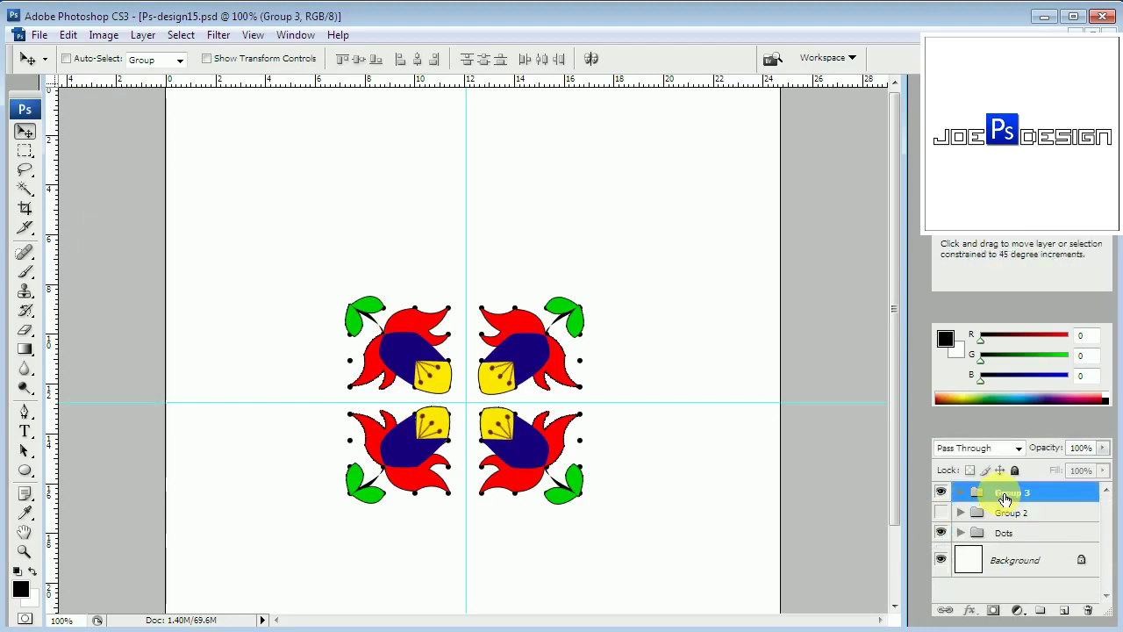
key(ctrl+alt+shift+s)
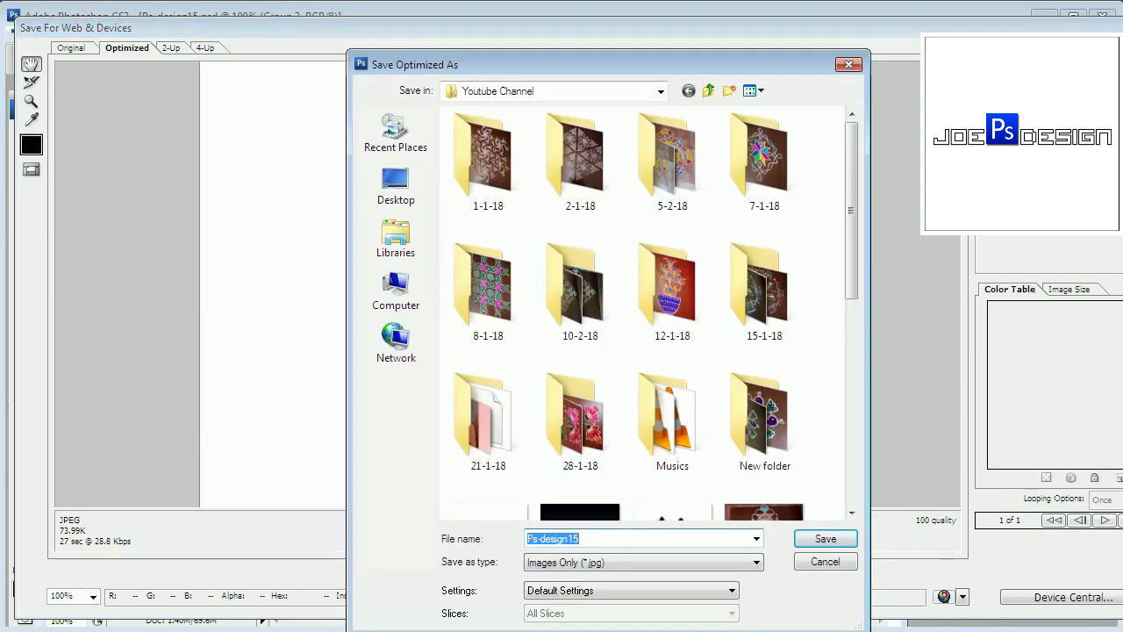
Save the JPEG export under the file name Ps-design17
key(End)
key(BackSpace)
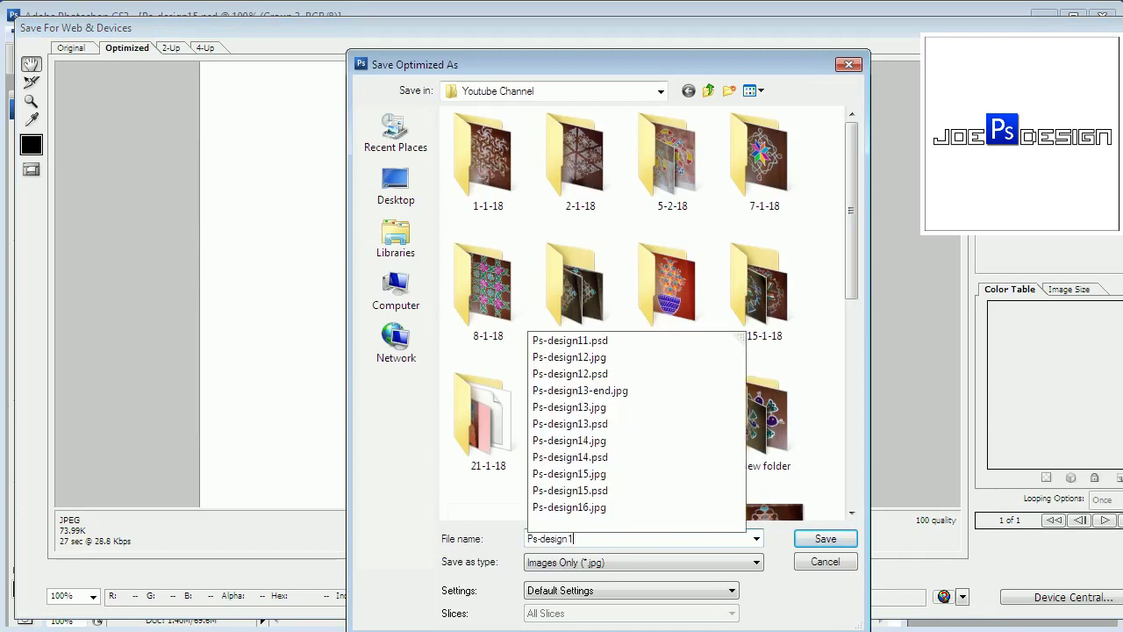
text(7)
key(Return)
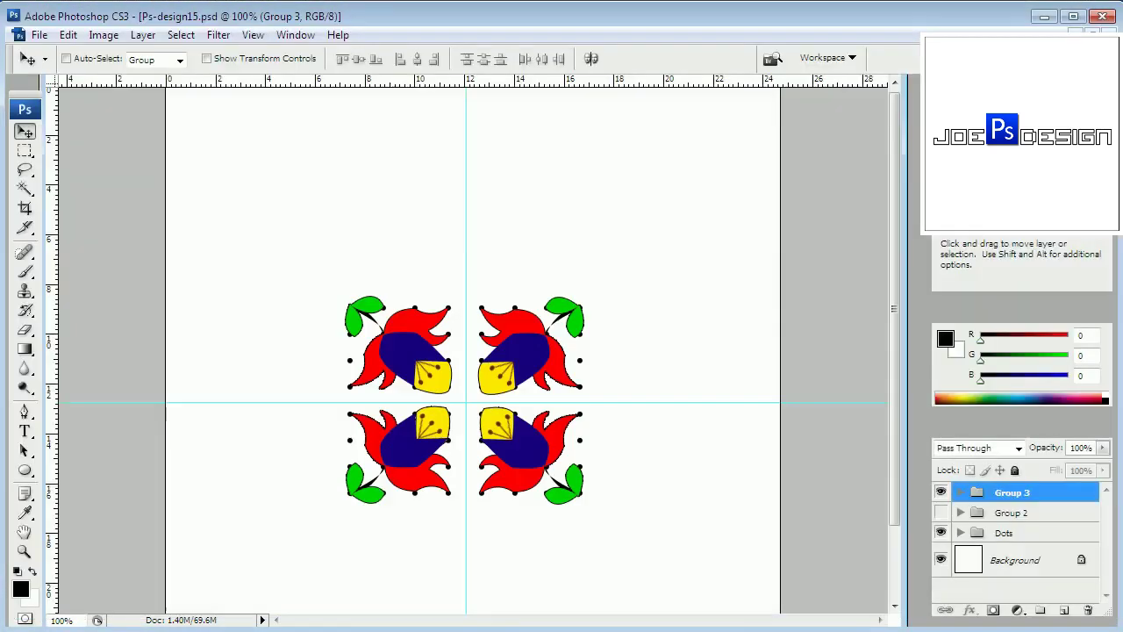